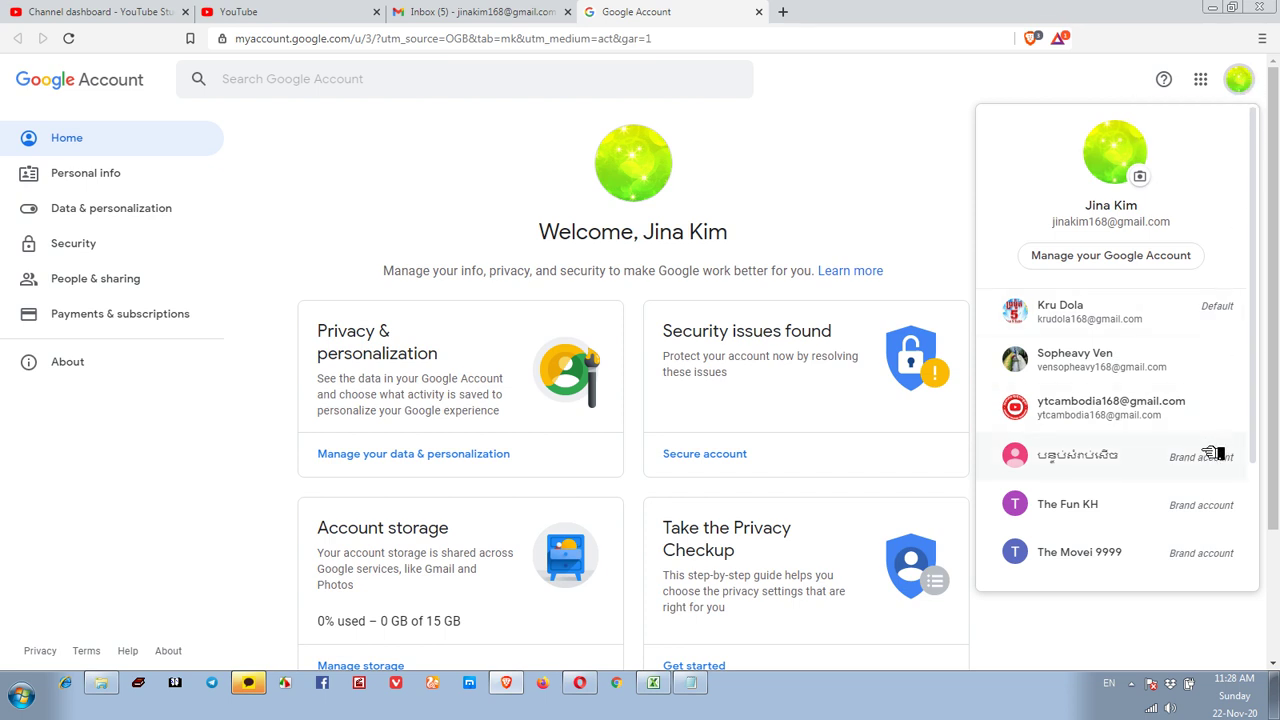
Step: Review the list of signed-in Google accounts and open the note on changing the YouTube e-mail
scroll(1213, 465, down, 2)
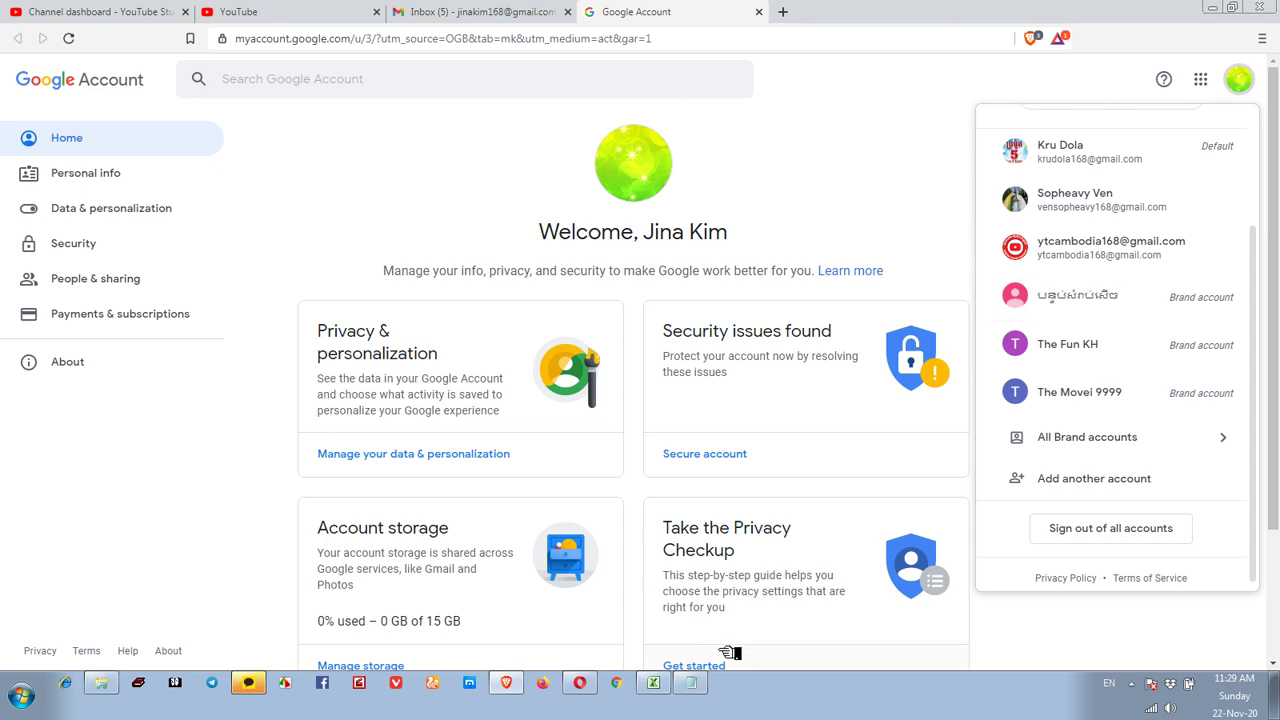
click(690, 683)
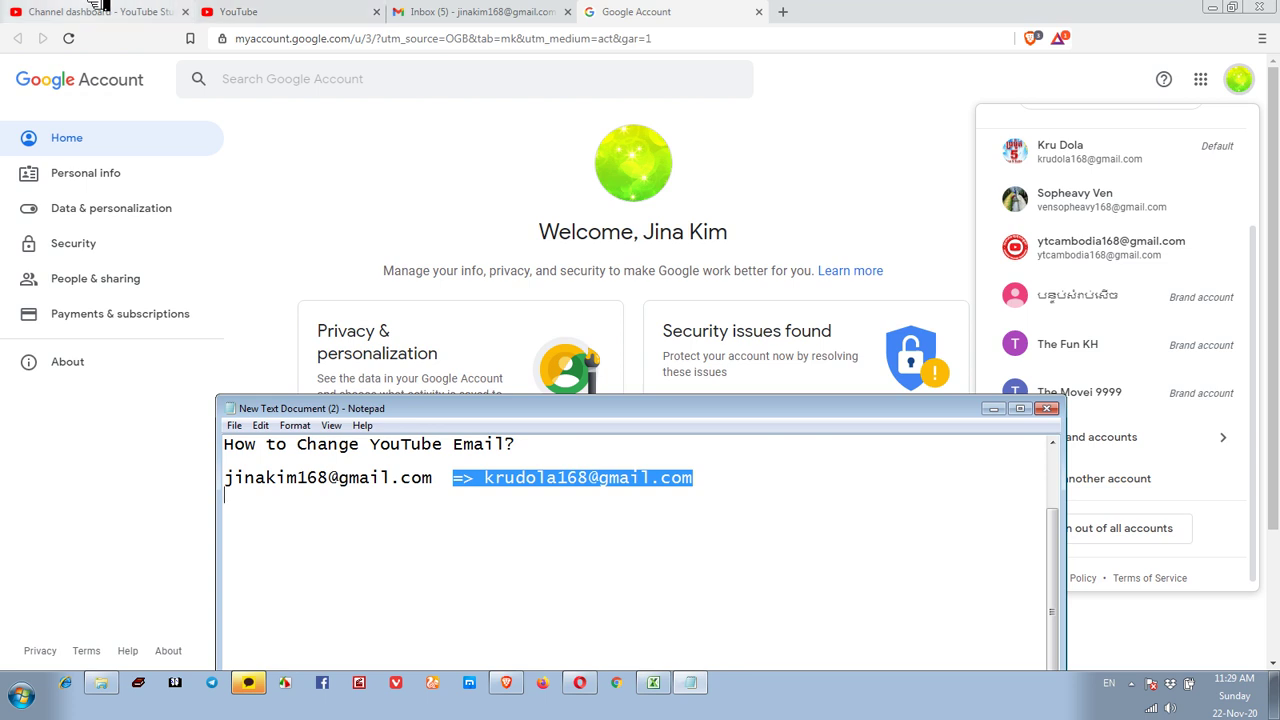
Step: Return to the YouTube Studio channel dashboard, closing the channel-list page and the open Settings dialog
click(312, 8)
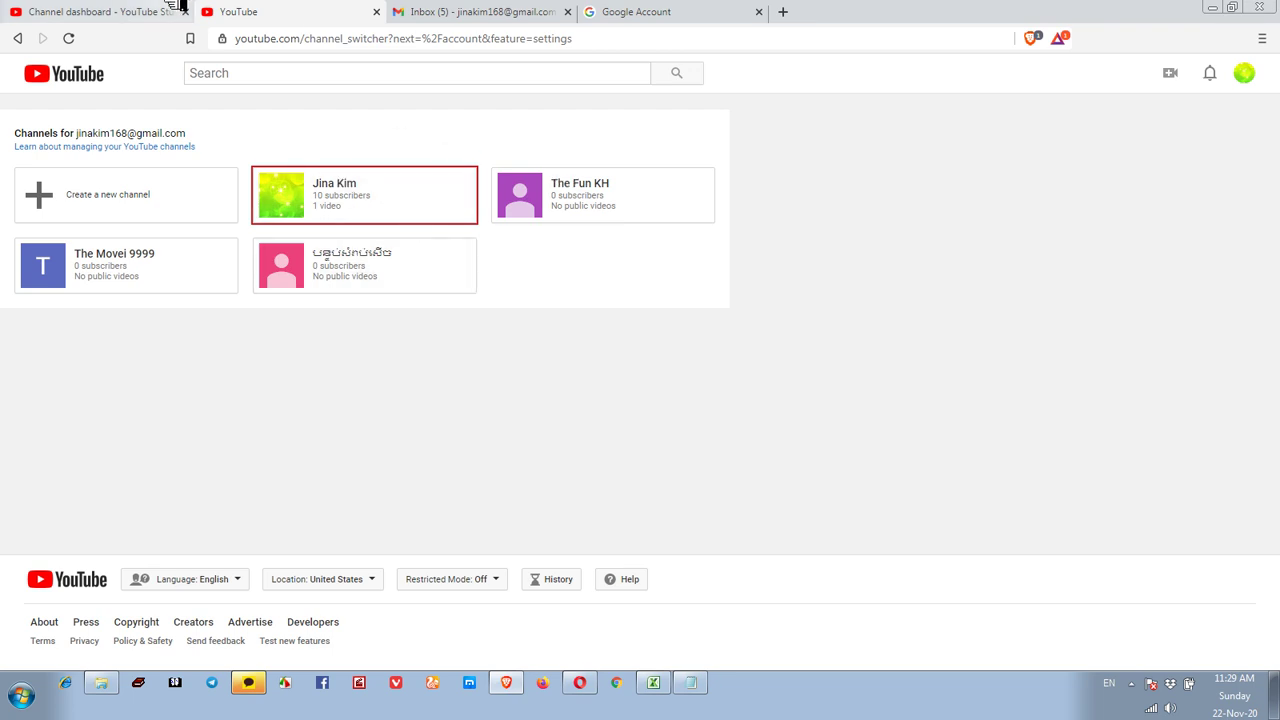
click(395, 11)
click(282, 11)
click(100, 11)
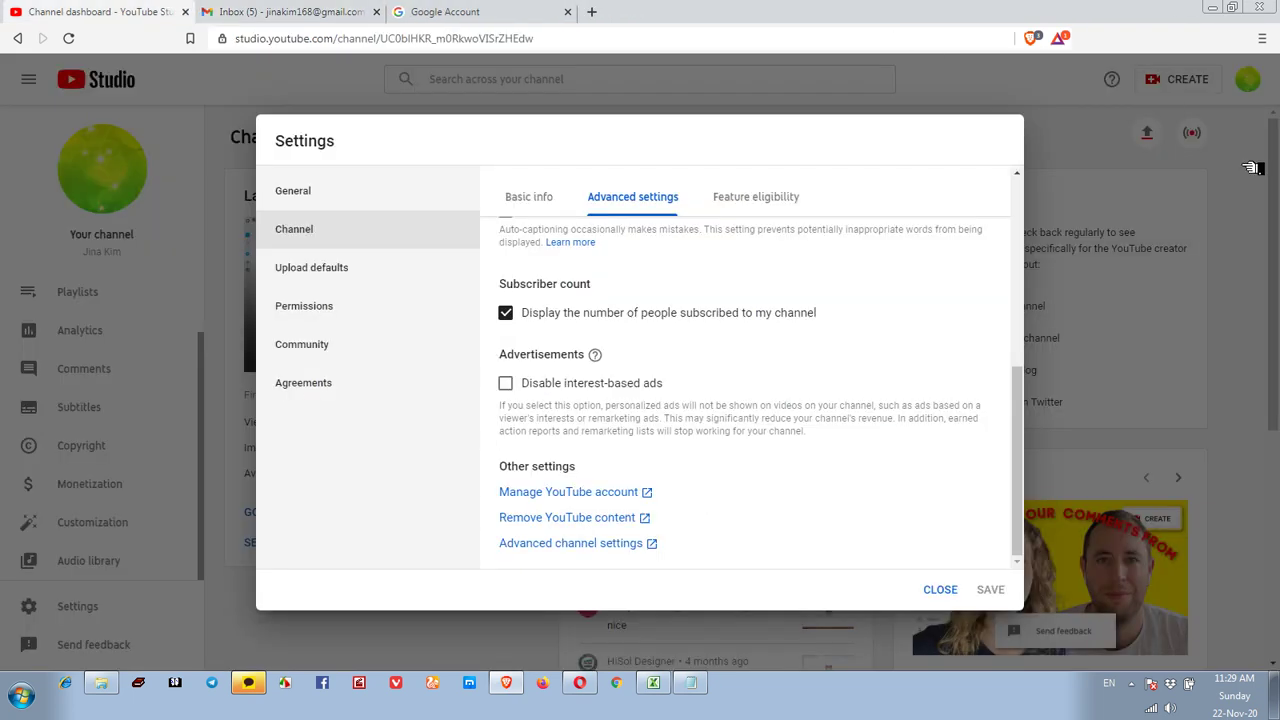
click(940, 589)
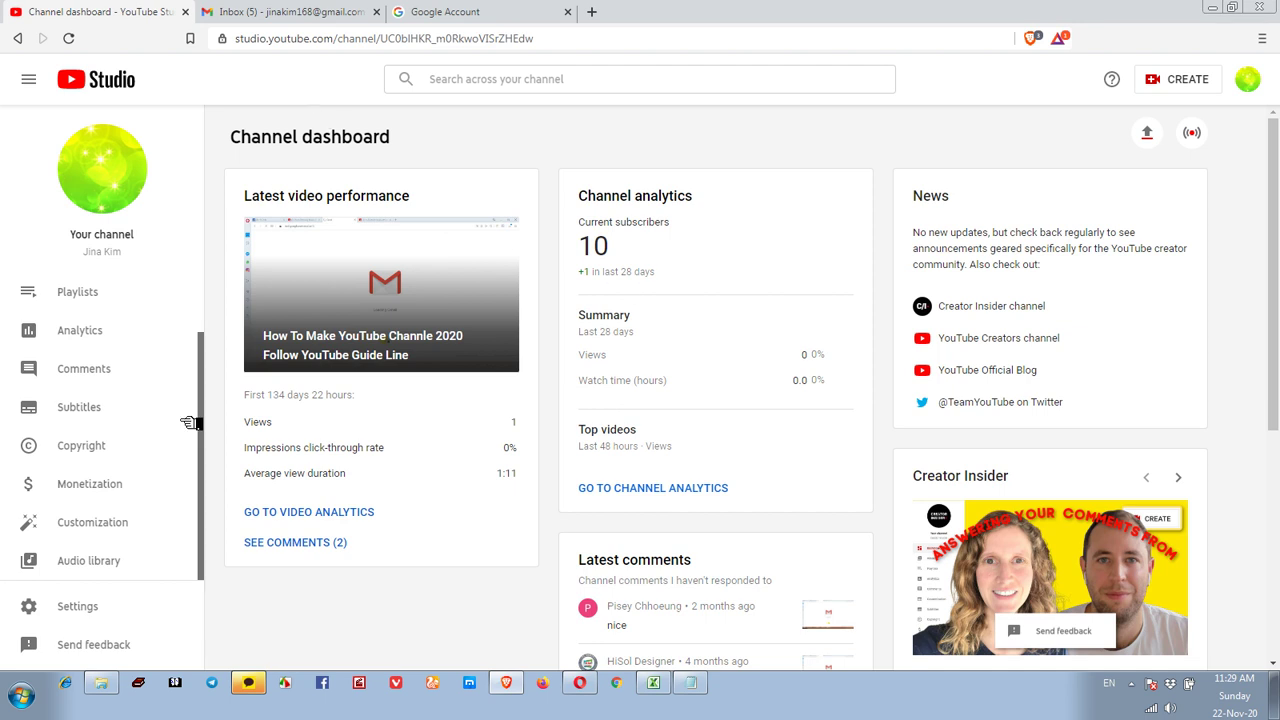
Step: Examine the access roles offered for the manager in the channel's Permissions settings, and close the settings
click(77, 607)
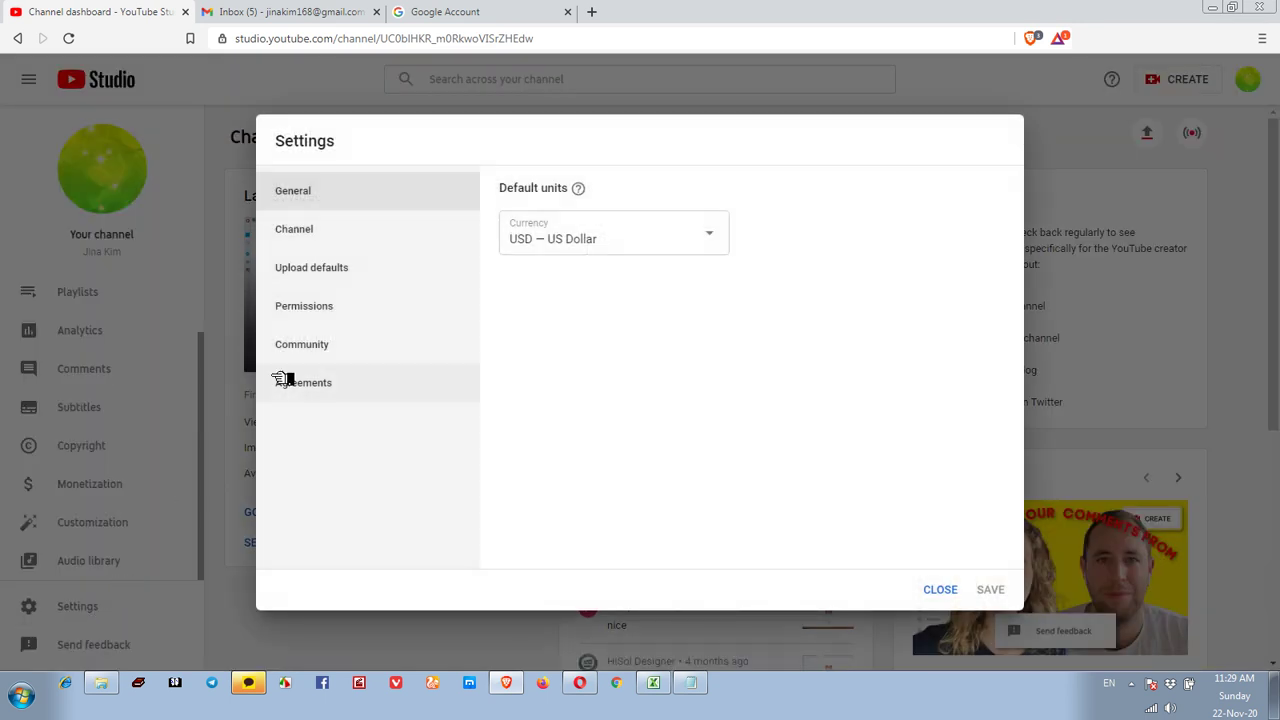
click(343, 318)
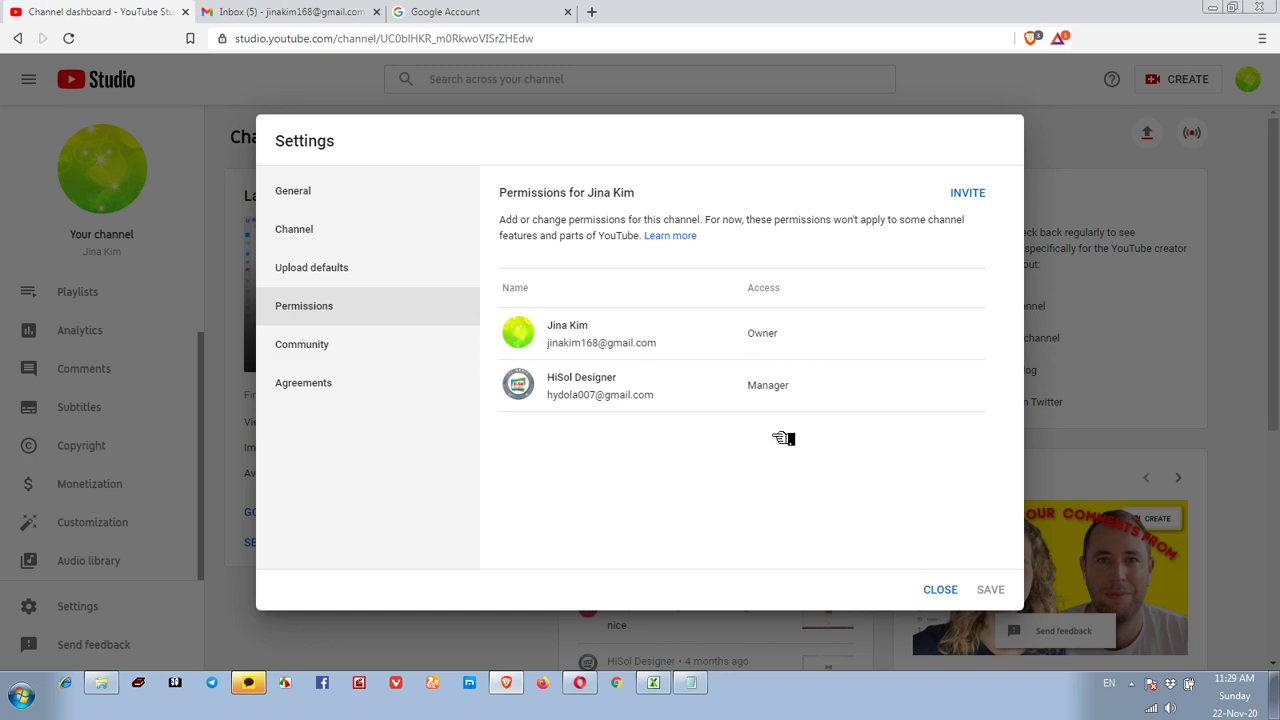
click(800, 389)
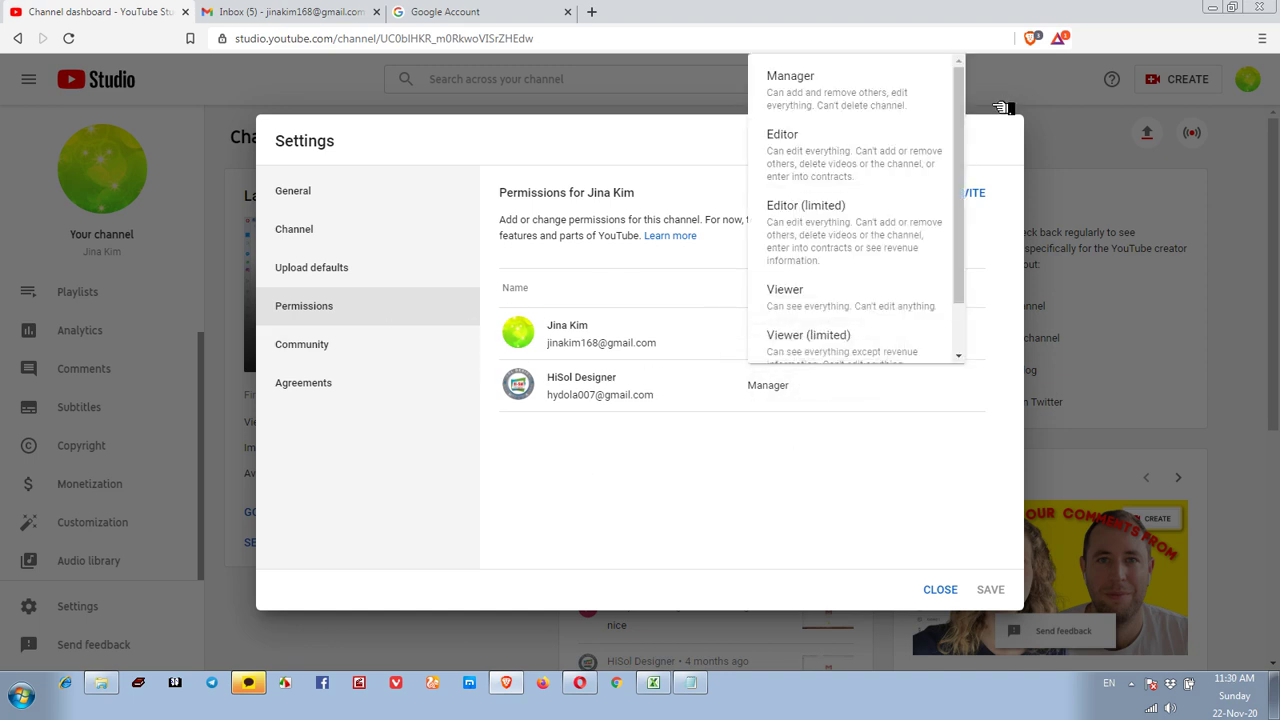
scroll(974, 268, down, 1)
scroll(974, 268, up, 1)
click(941, 591)
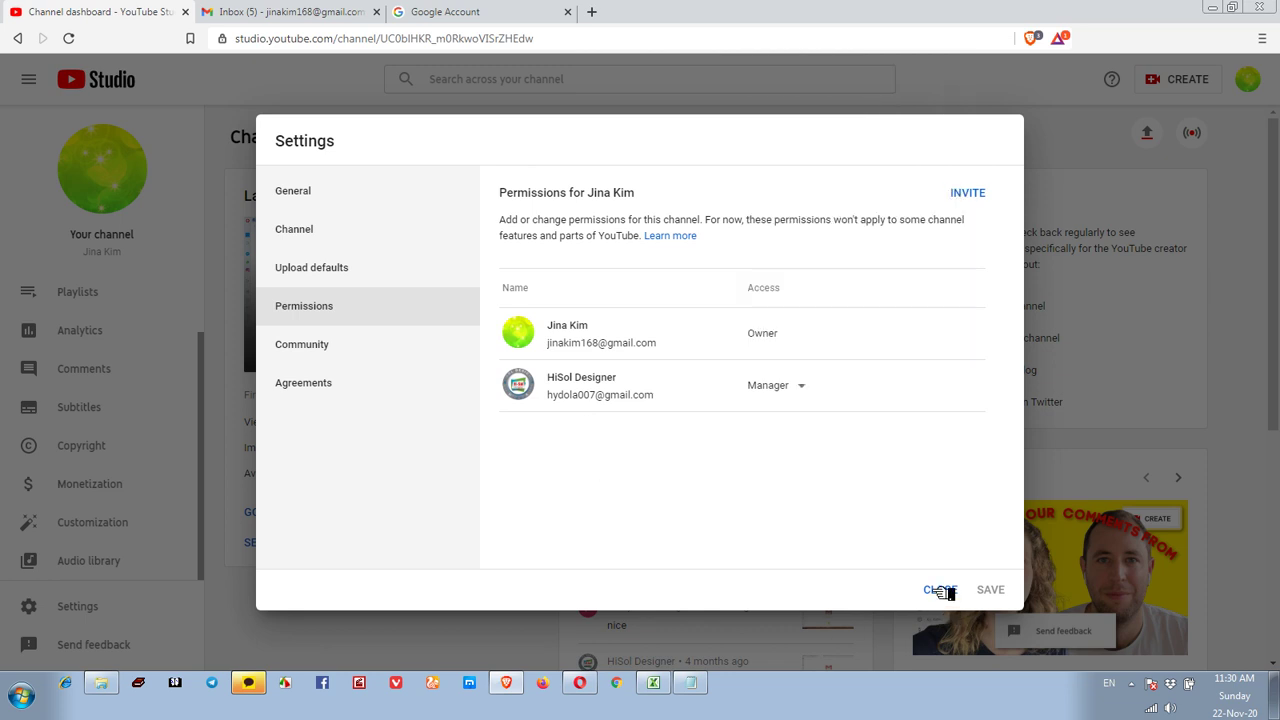
click(941, 591)
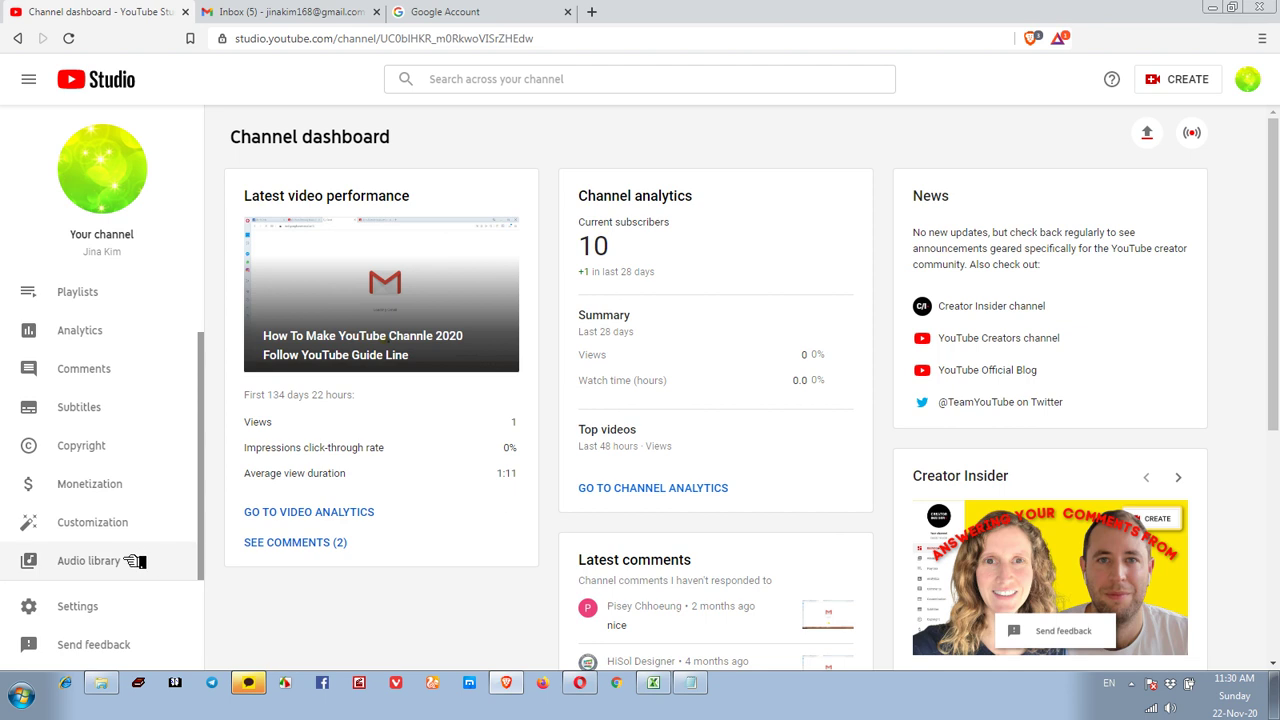
Step: Open the Manage YouTube account page from the channel's advanced settings
click(93, 608)
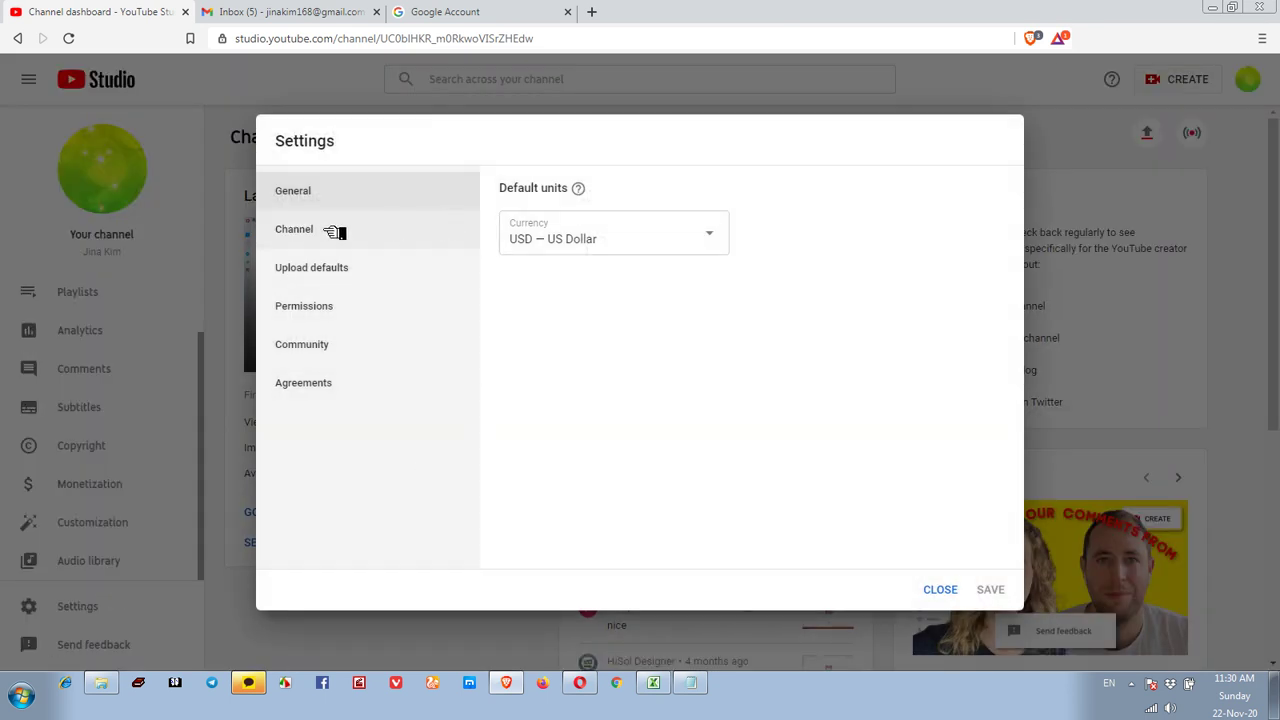
click(329, 232)
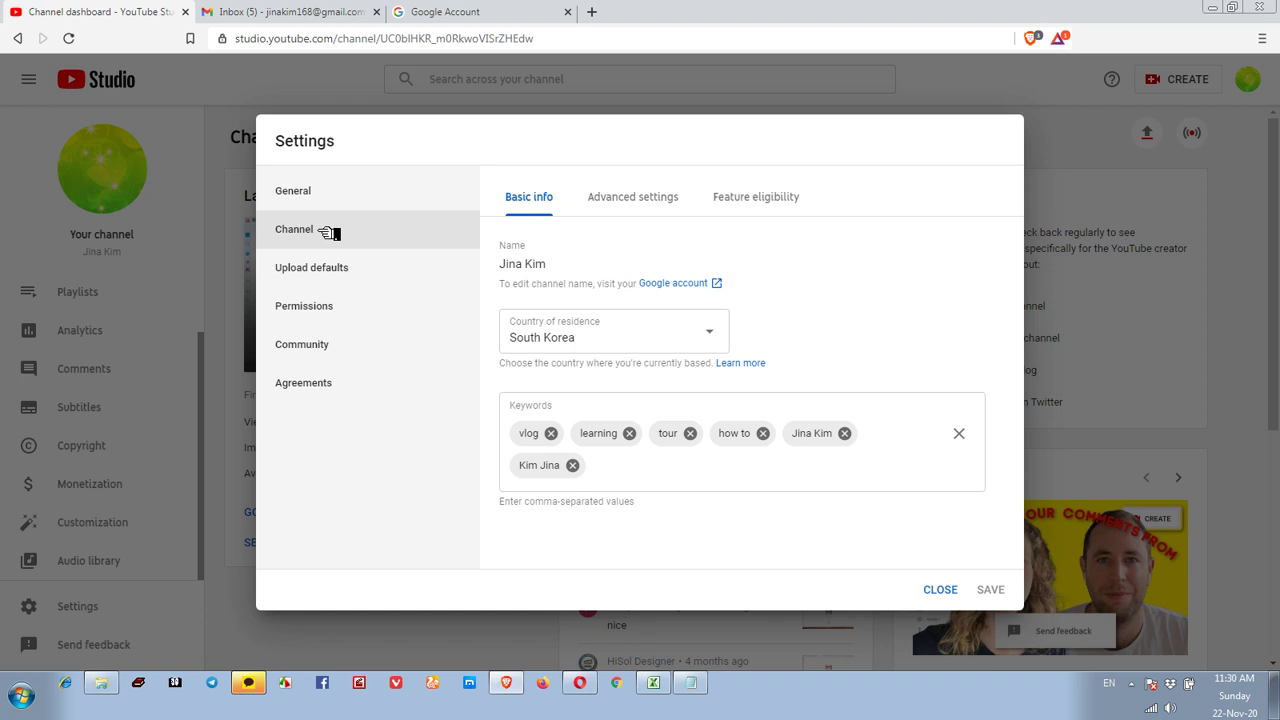
click(640, 200)
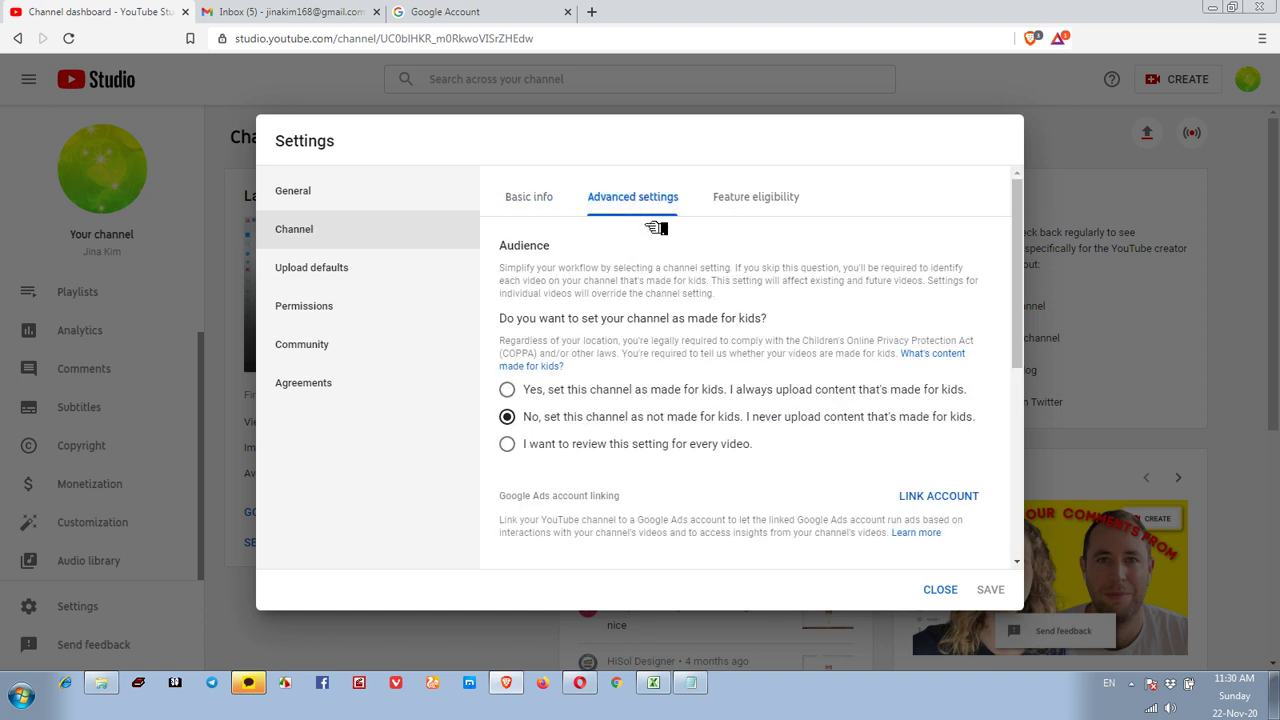
scroll(660, 250, down, 2)
scroll(665, 262, down, 3)
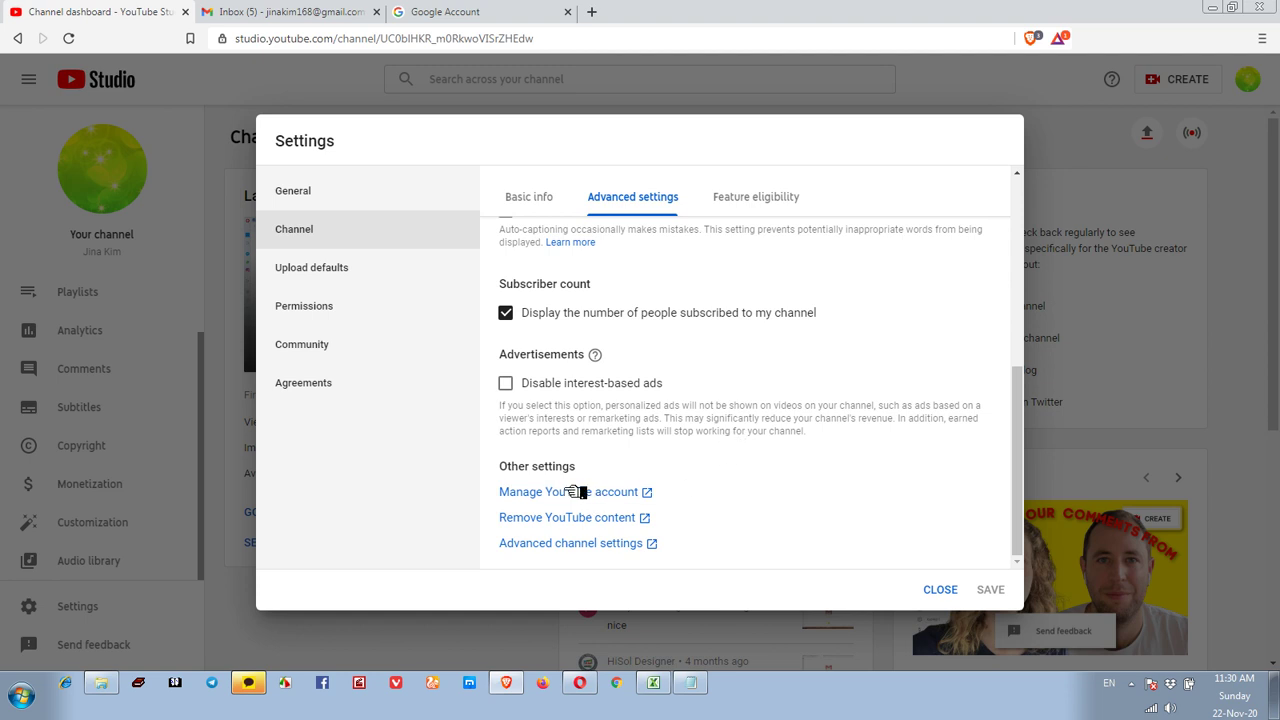
click(632, 491)
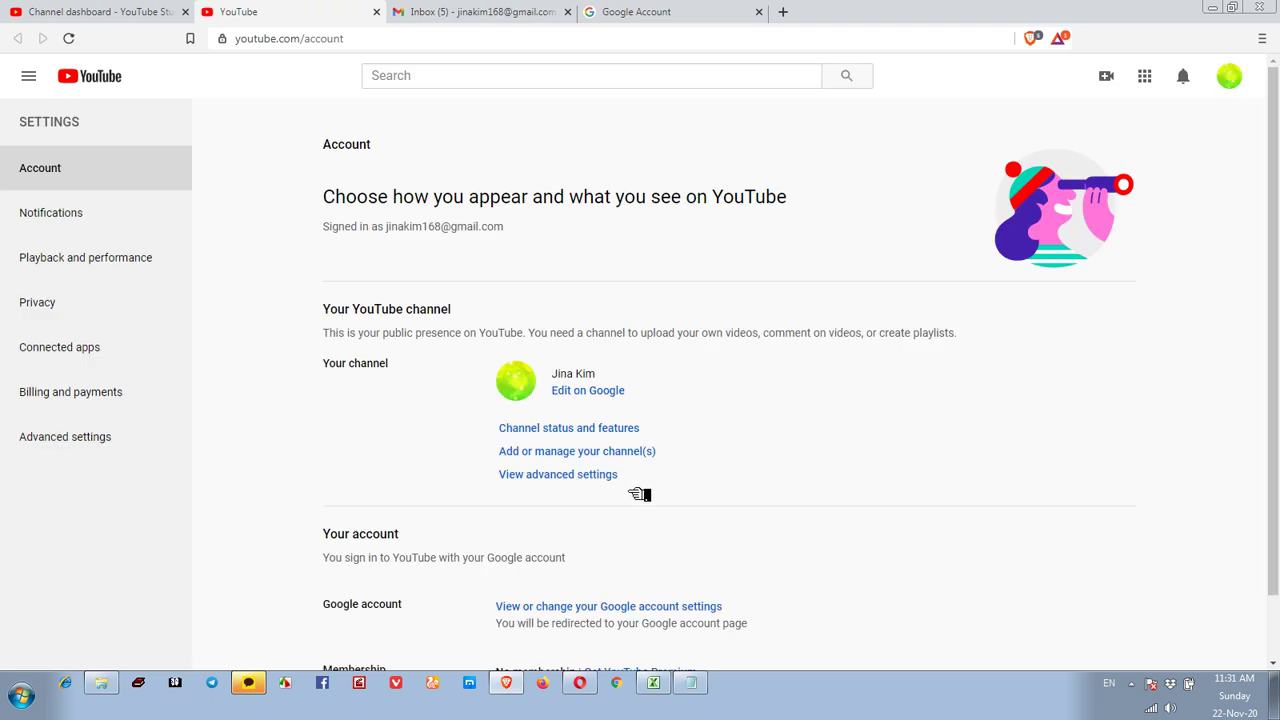
Step: View the channels belonging to the account and return to the account settings page
scroll(640, 494, down, 1)
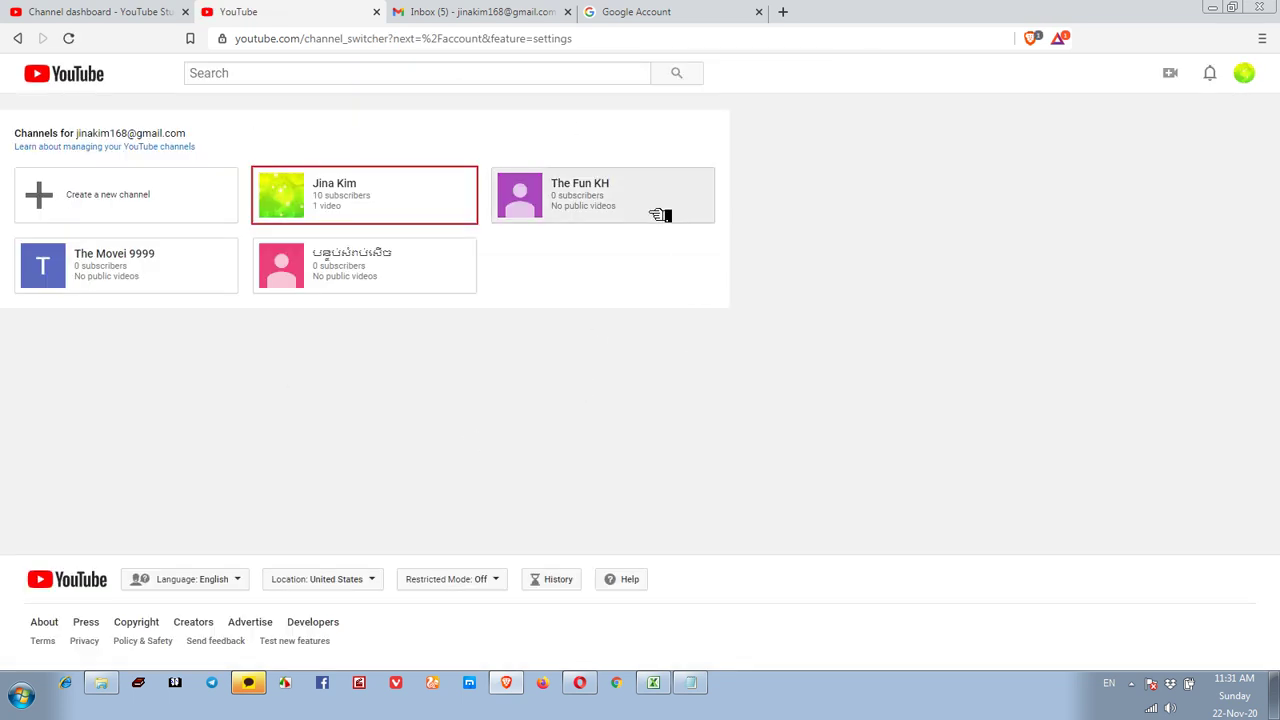
click(18, 38)
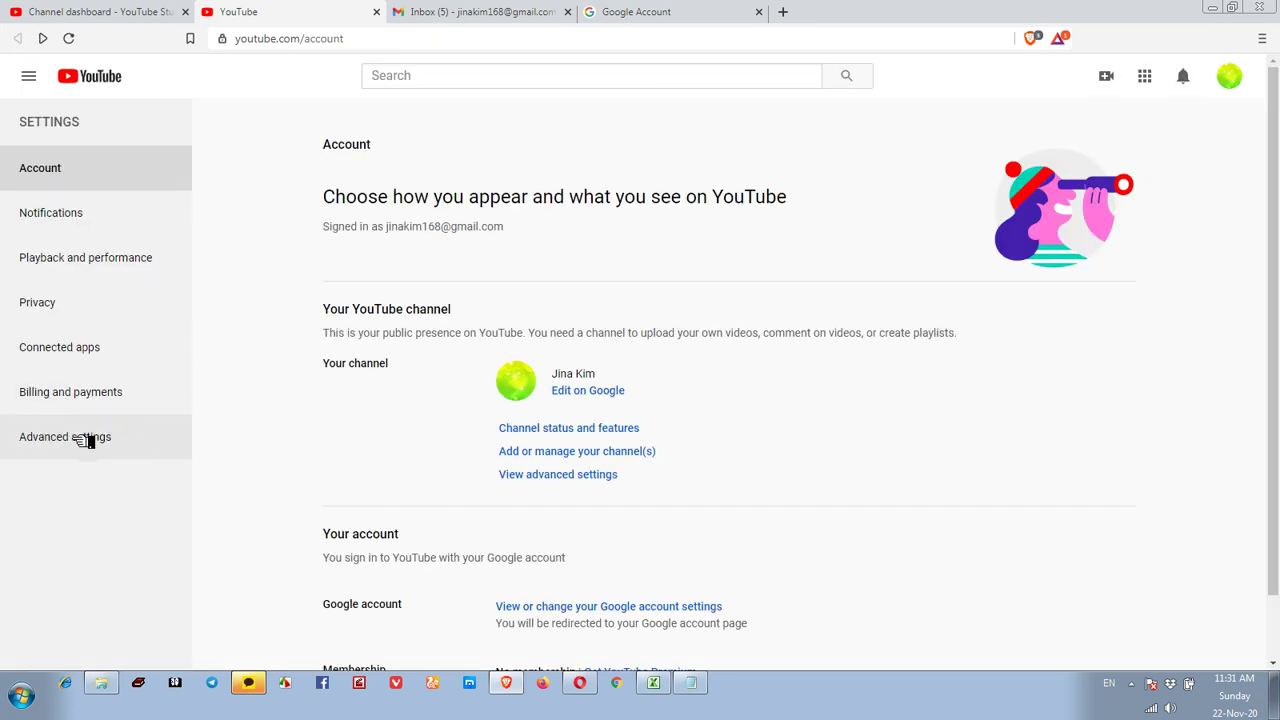
Step: Try to move the channel to a brand account from the YouTube account's advanced settings
scroll(120, 440, down, 1)
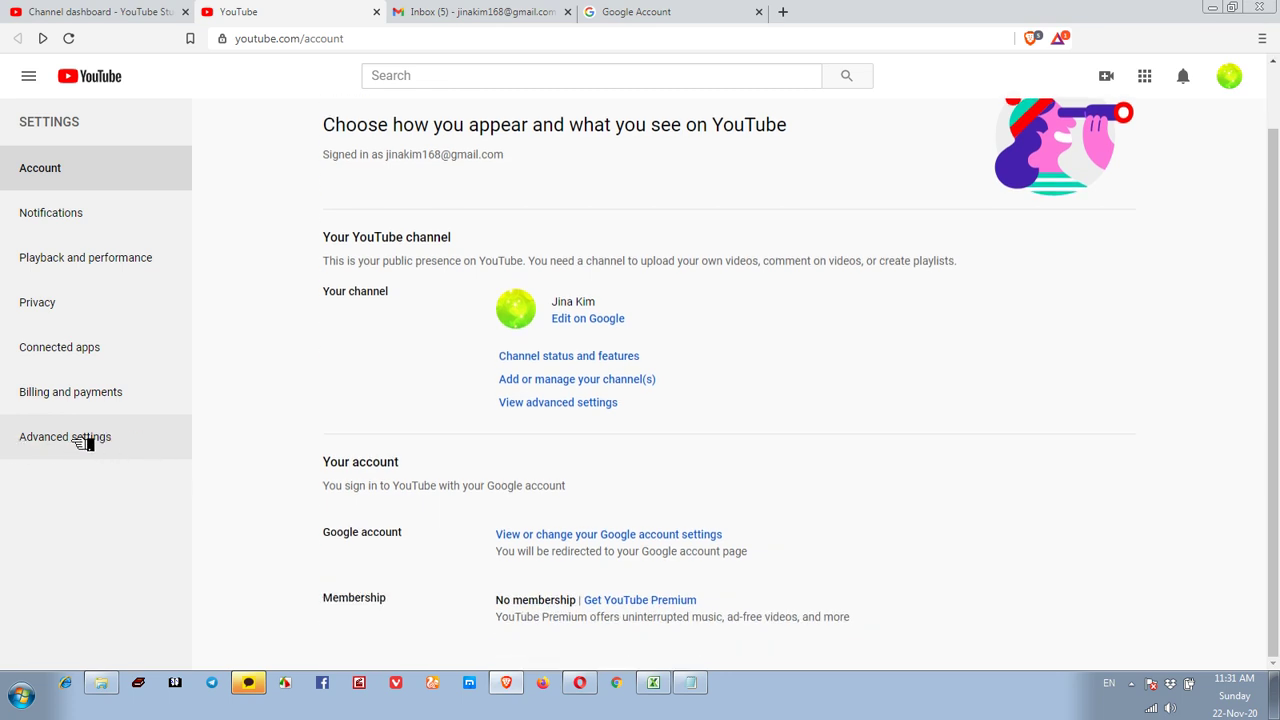
click(84, 443)
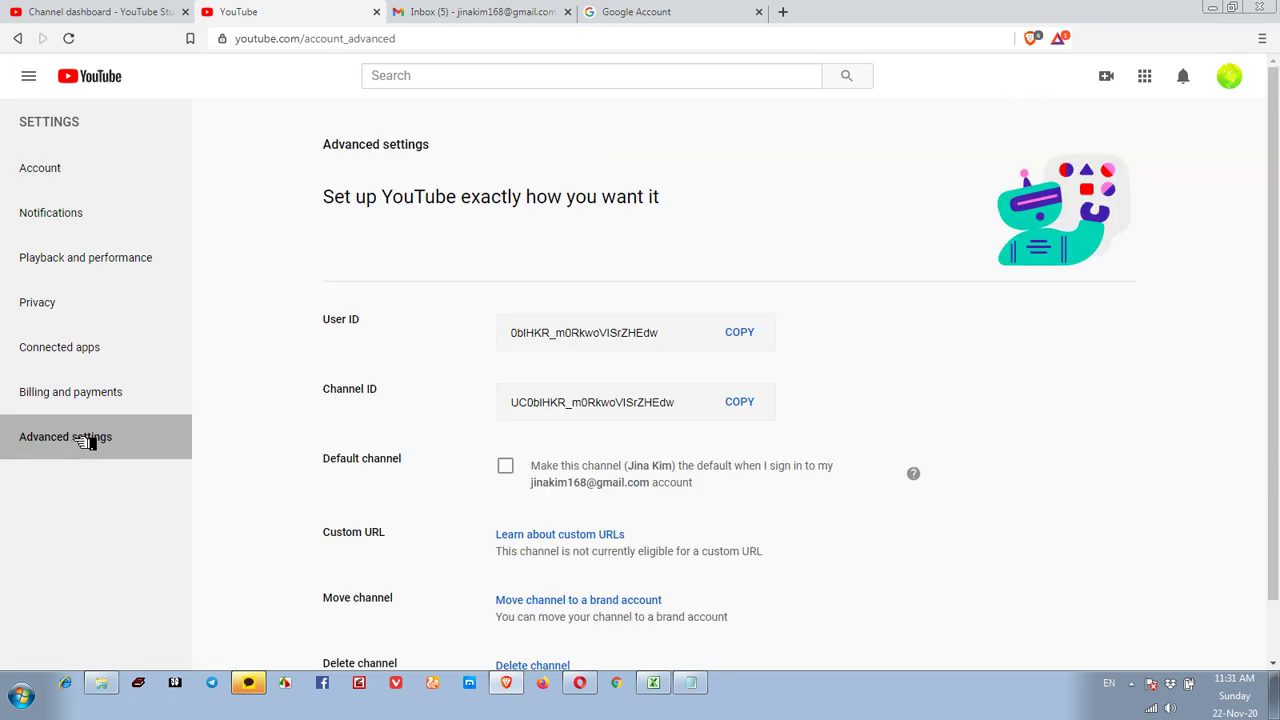
scroll(811, 470, down, 1)
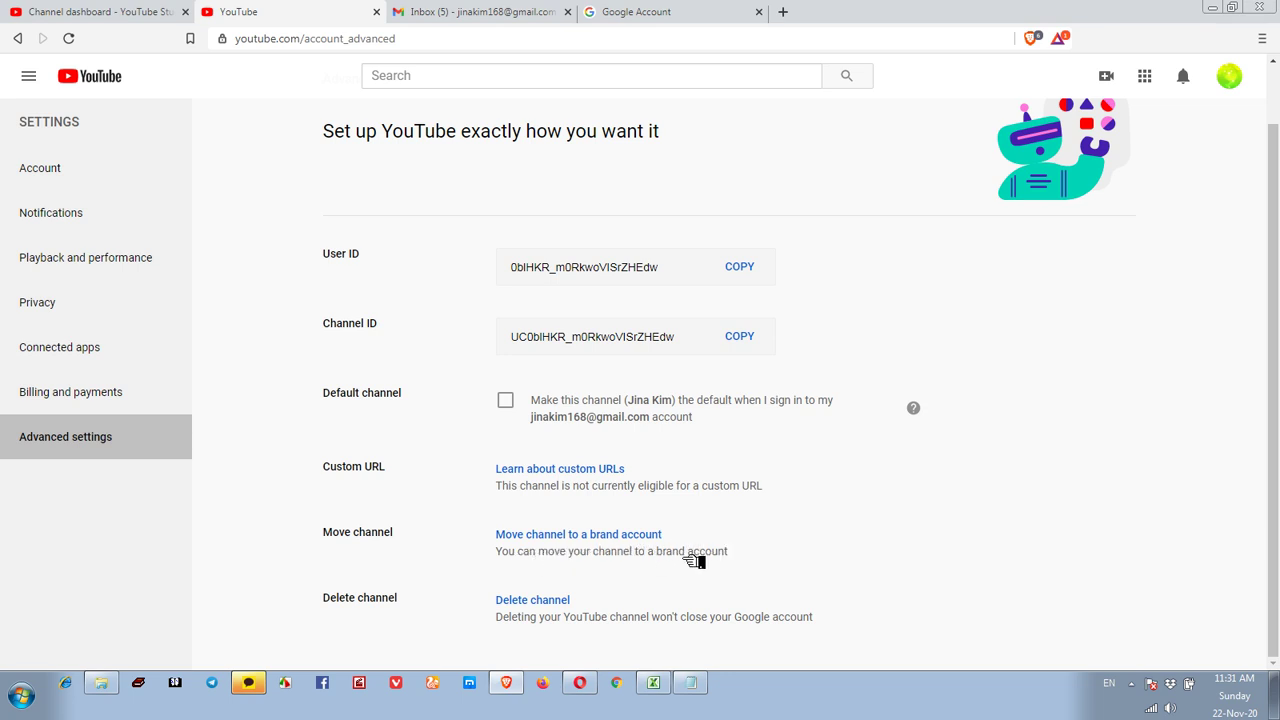
click(578, 535)
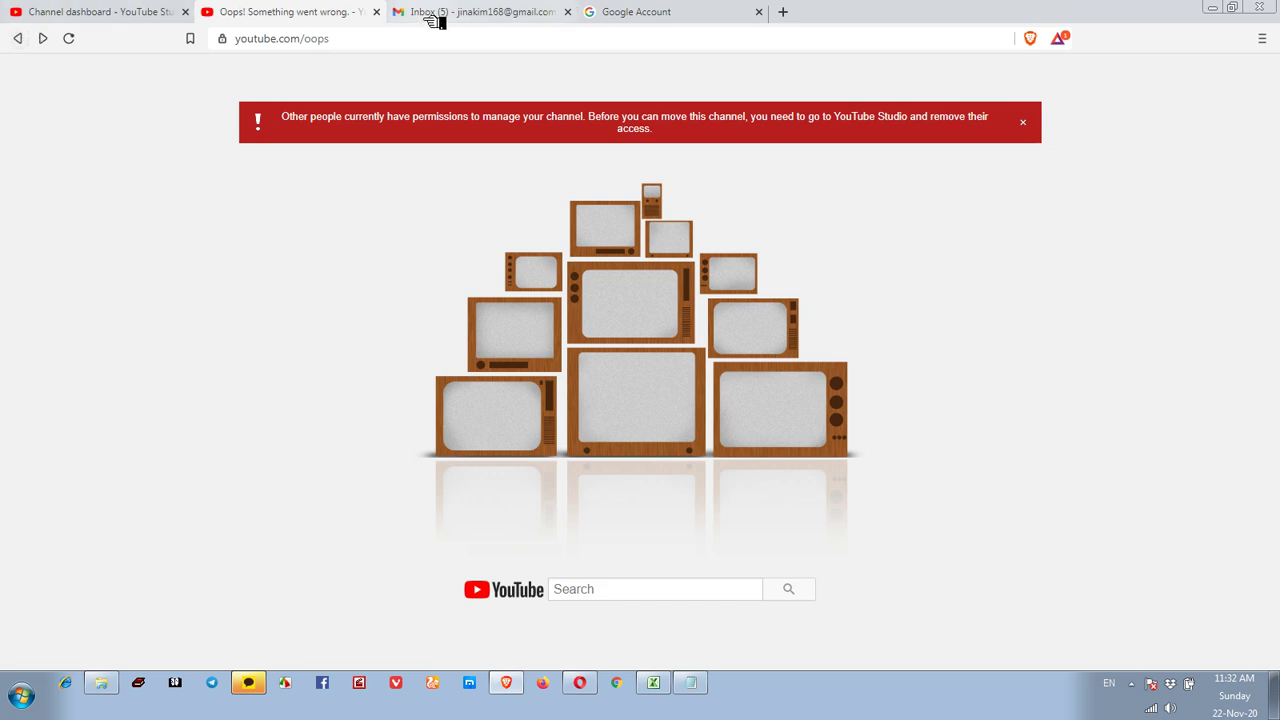
Step: Back in YouTube Studio, remove the manager's access in the channel's Permissions settings and save the change
click(376, 12)
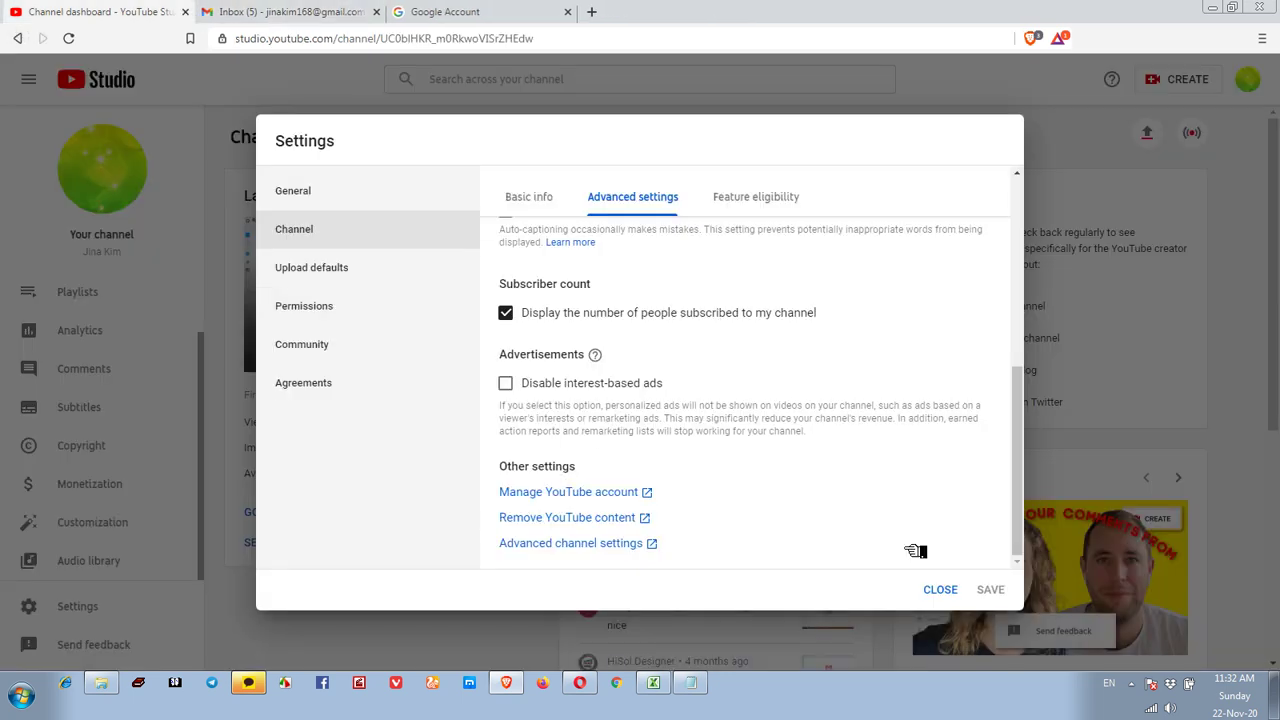
click(940, 589)
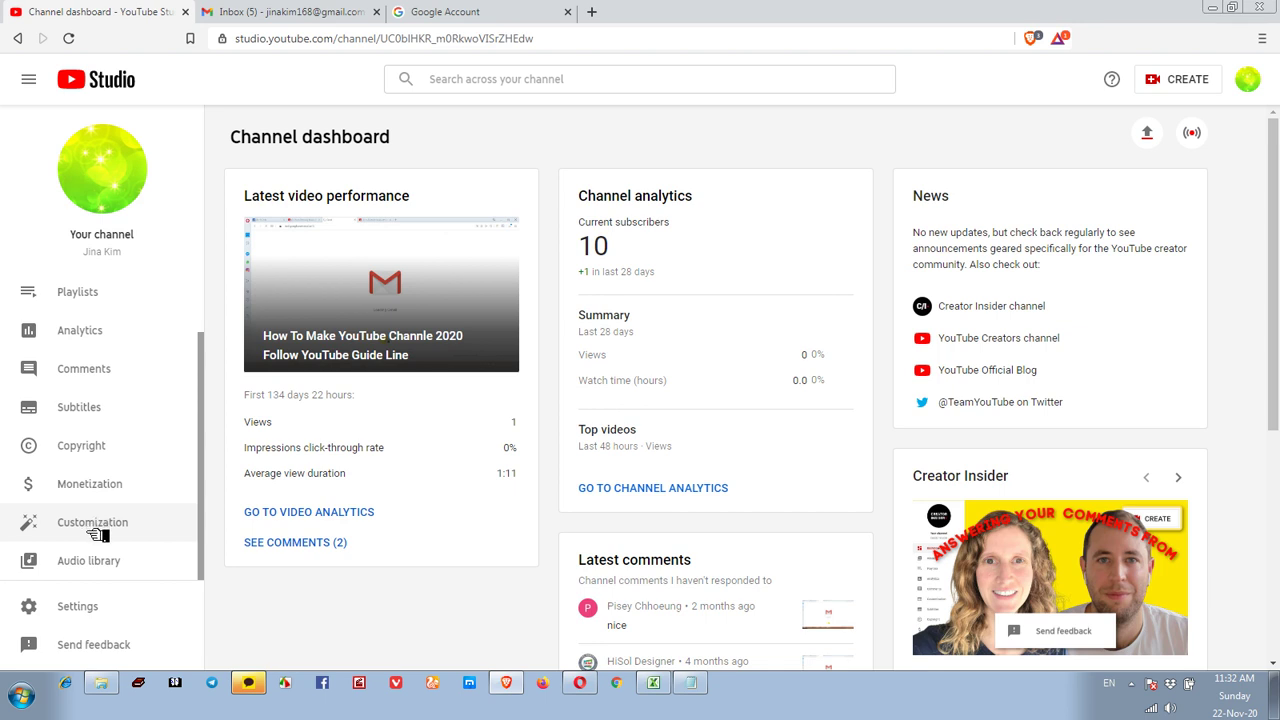
click(101, 607)
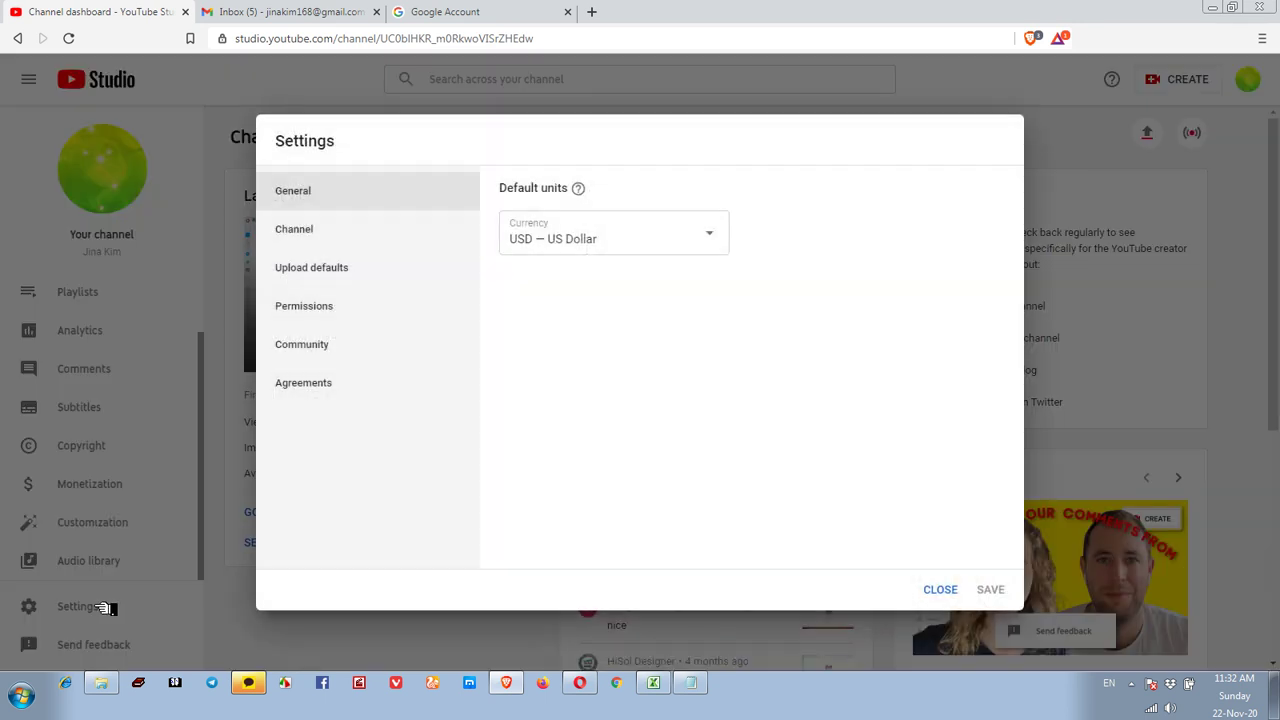
click(330, 312)
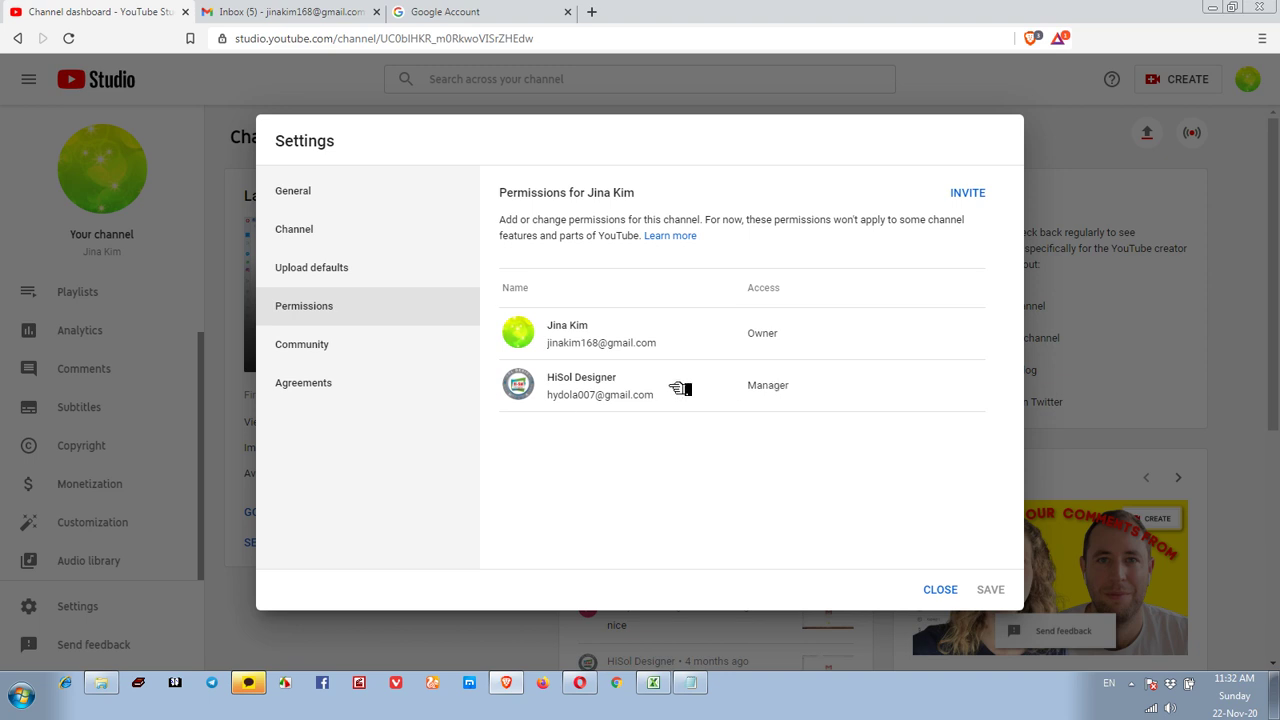
click(800, 388)
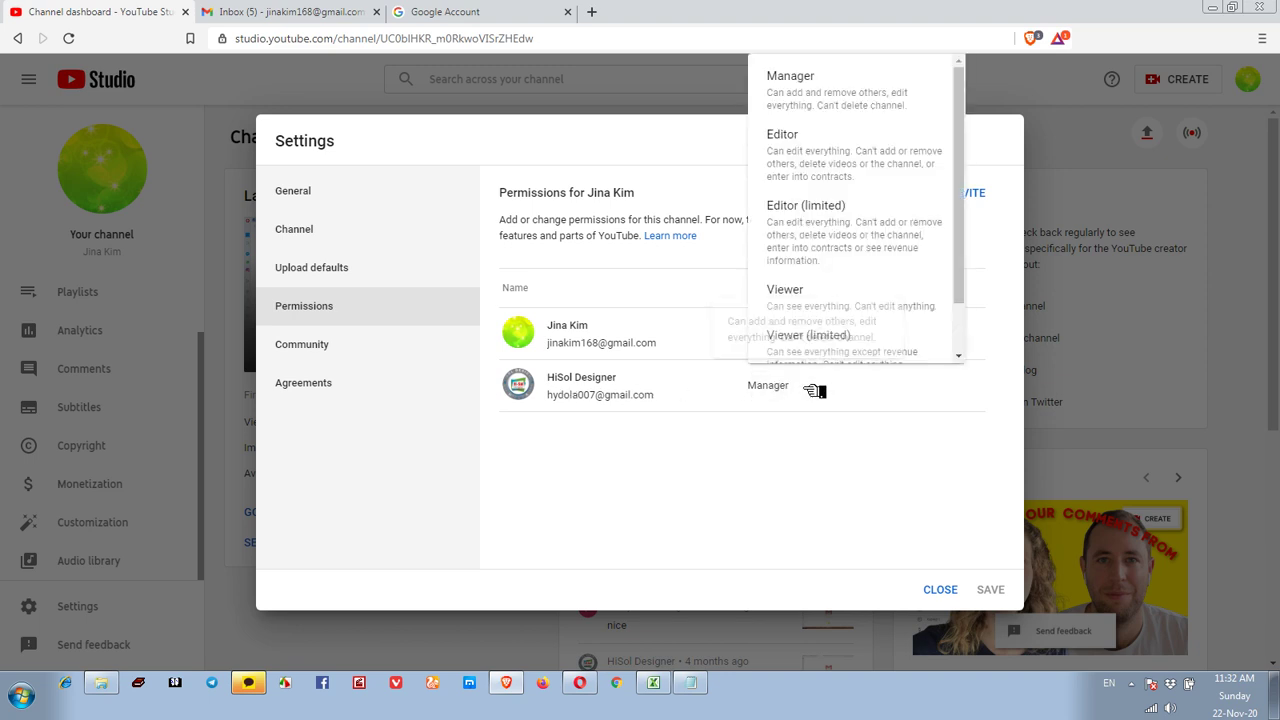
scroll(971, 115, down, 1)
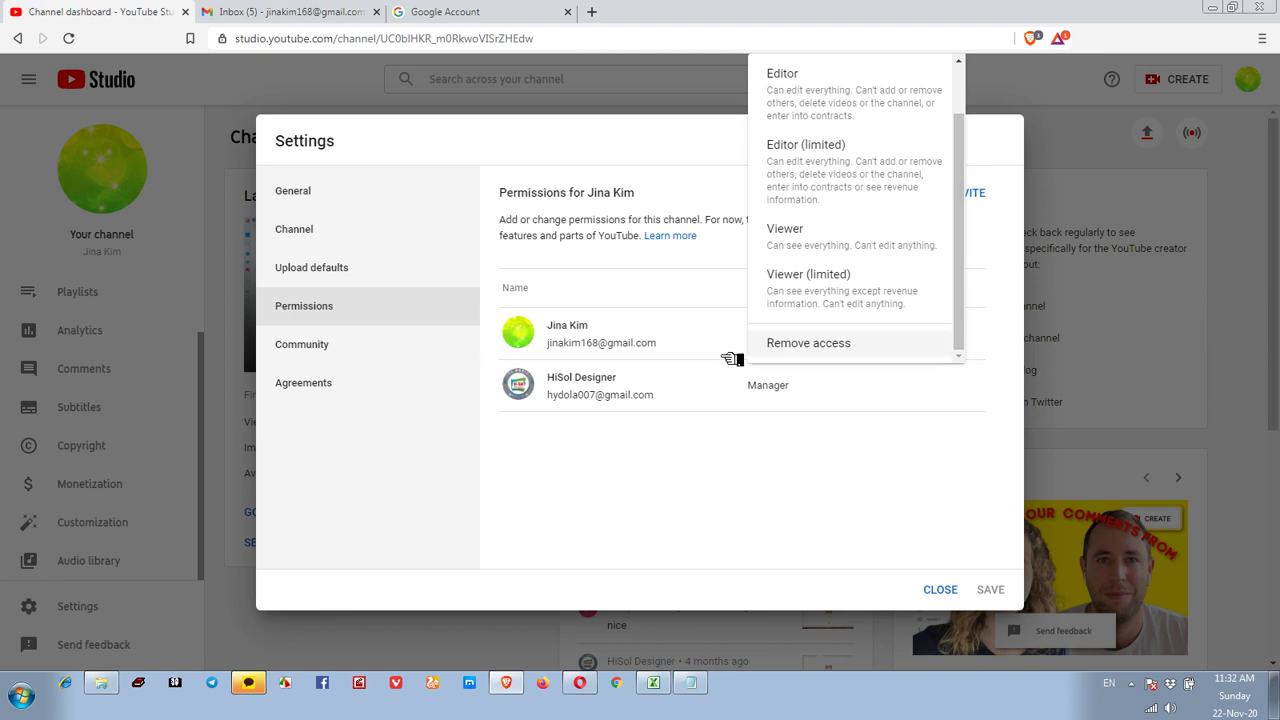
click(784, 344)
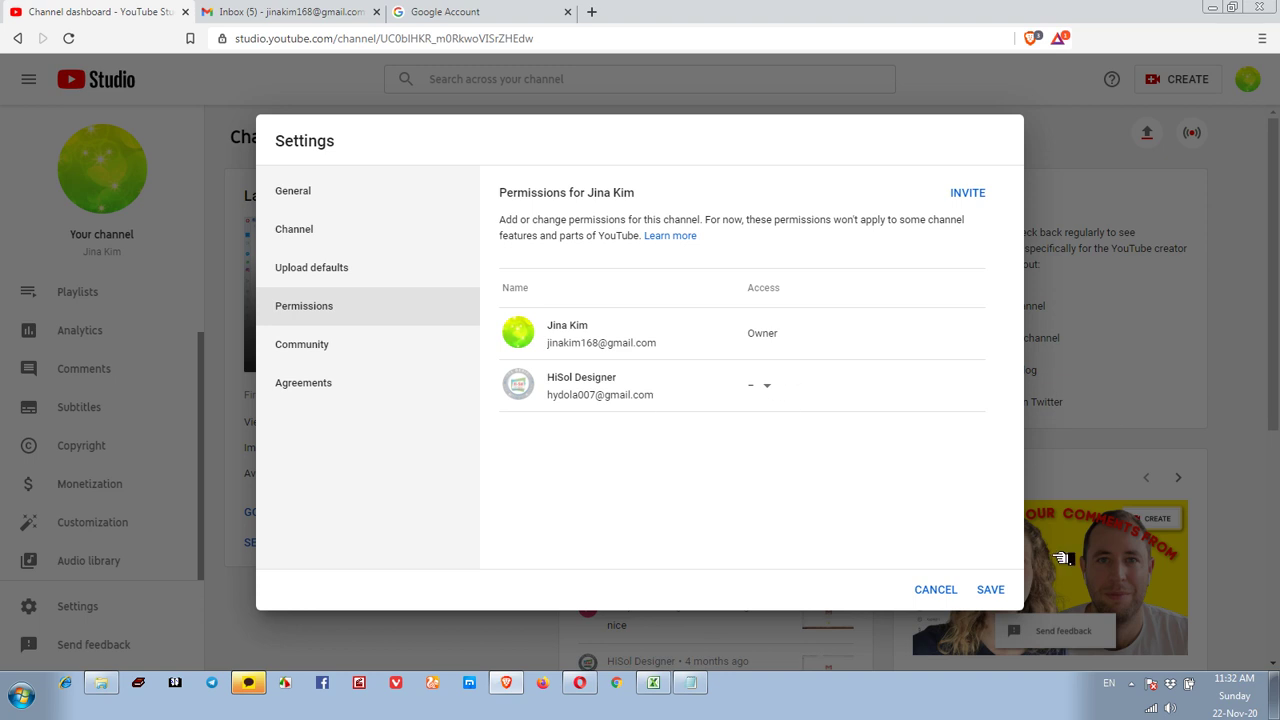
click(1010, 590)
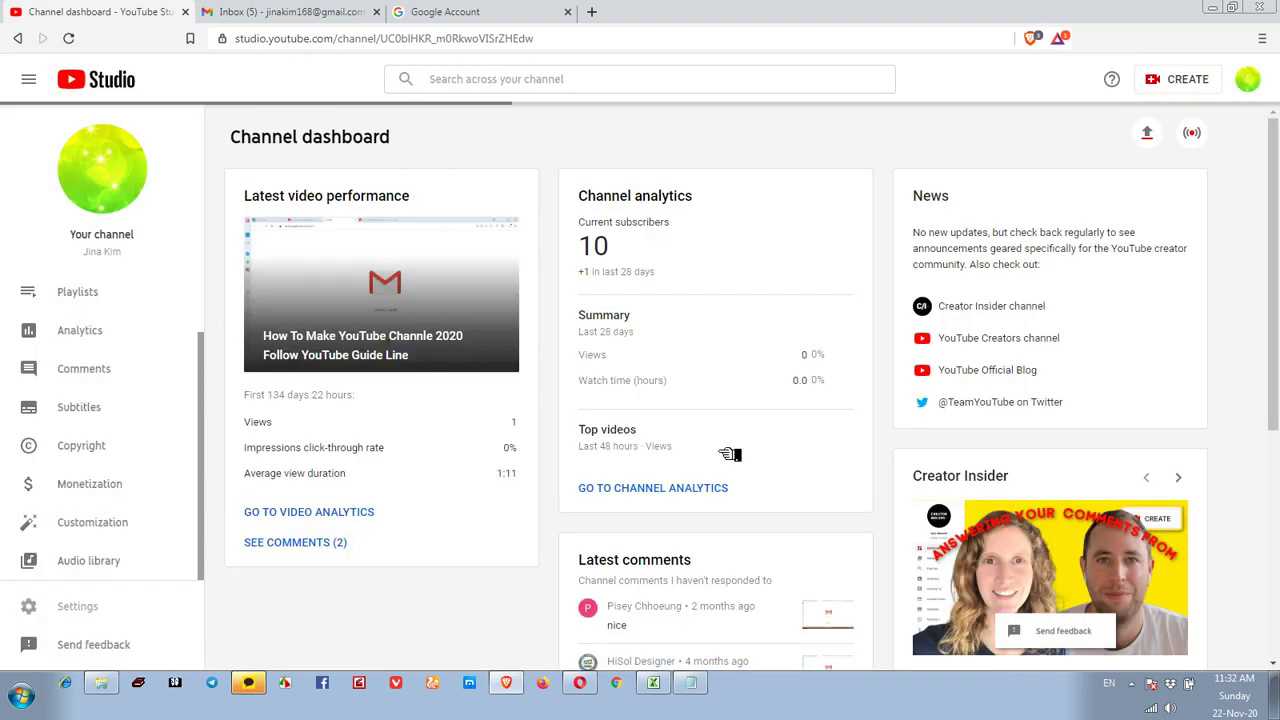
Step: Check which users are still listed in the channel's Permissions settings
click(62, 612)
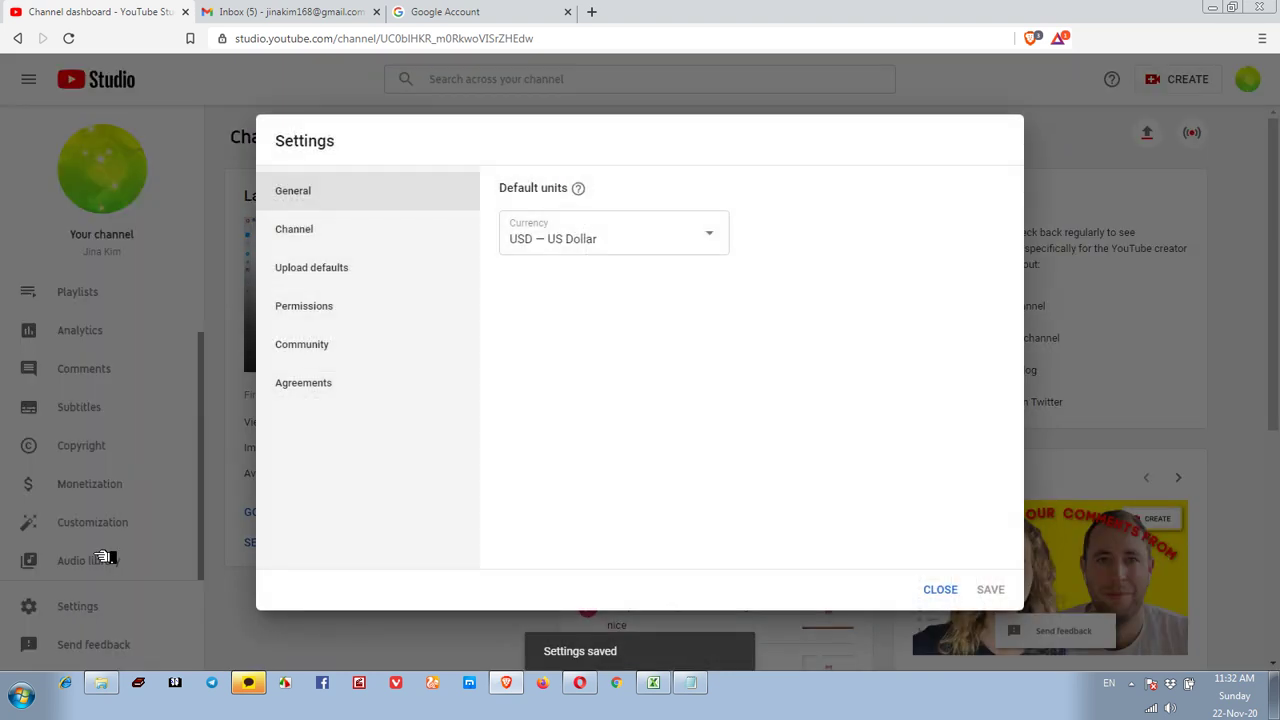
click(308, 305)
mouse_move(878, 338)
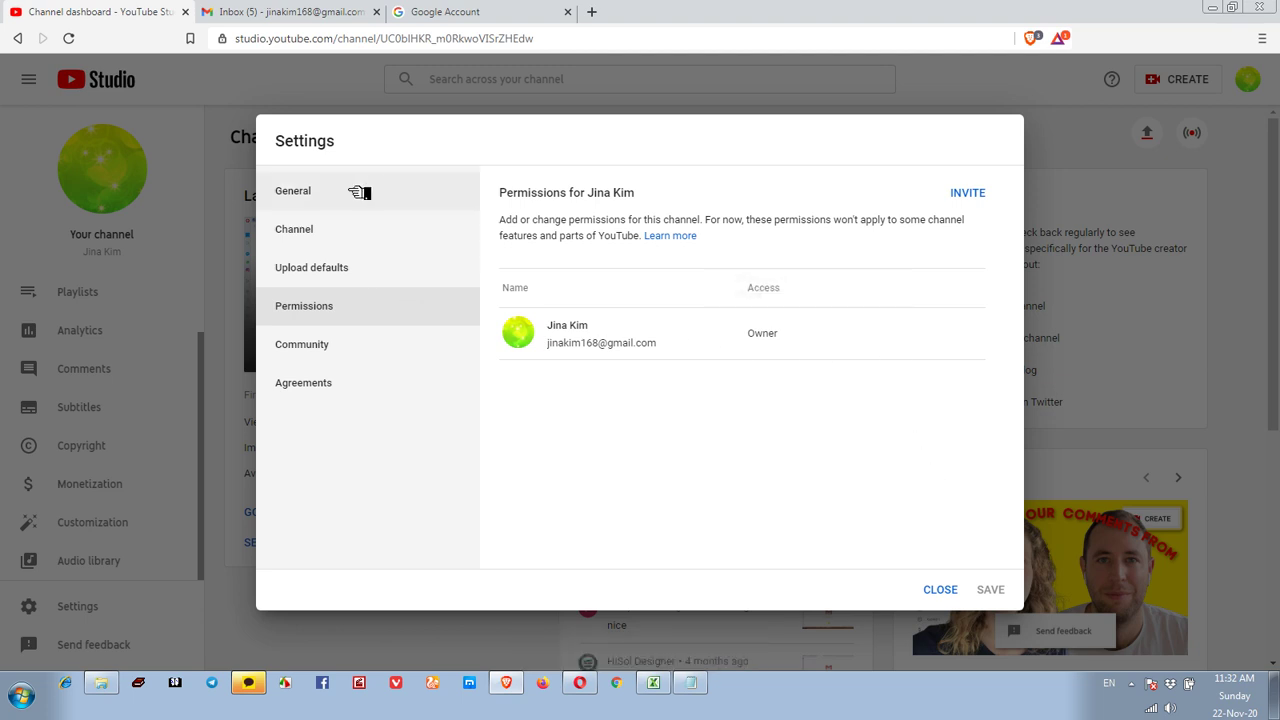
Step: Open Manage YouTube account from the Other settings section of the channel's advanced settings
click(357, 241)
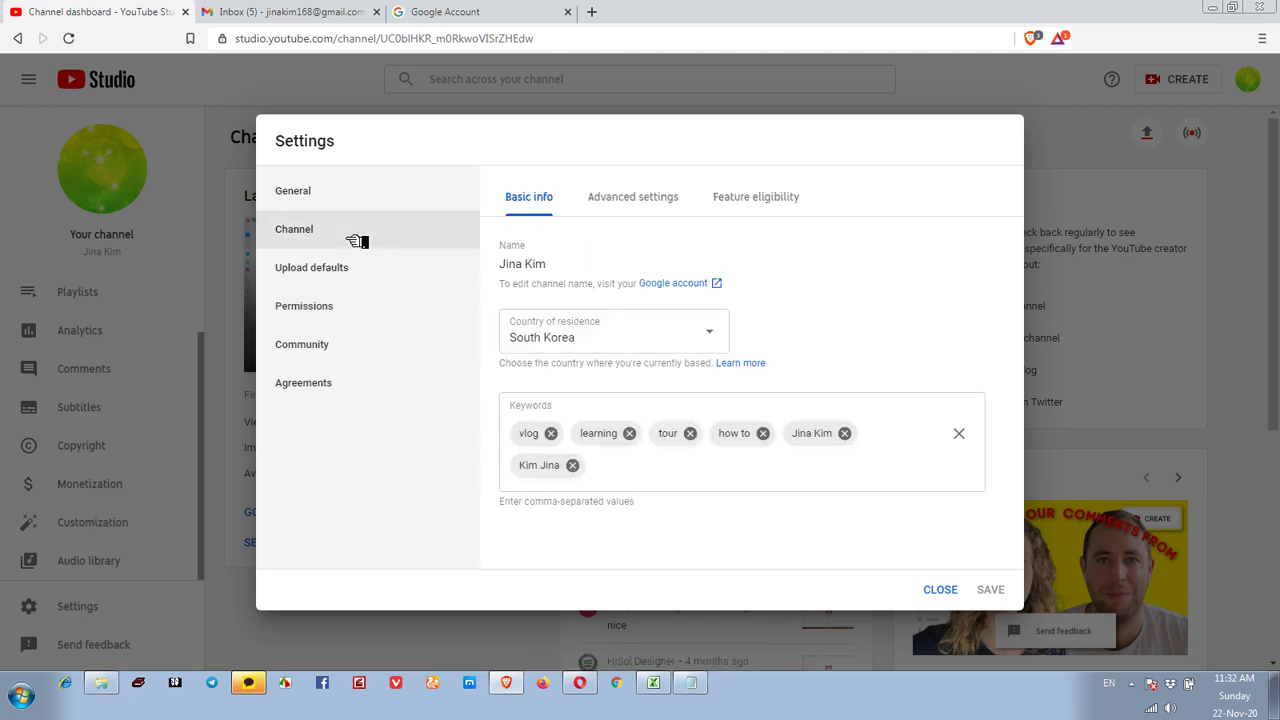
click(670, 196)
scroll(689, 218, down, 5)
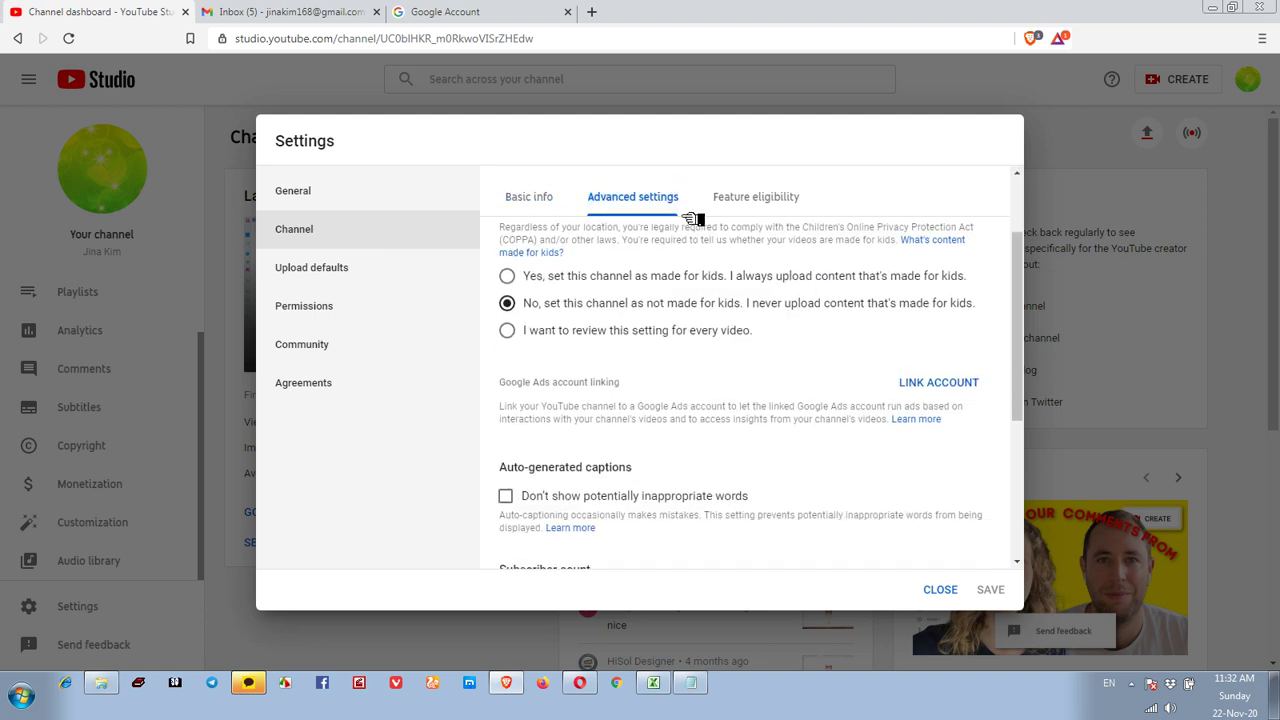
scroll(694, 220, down, 1)
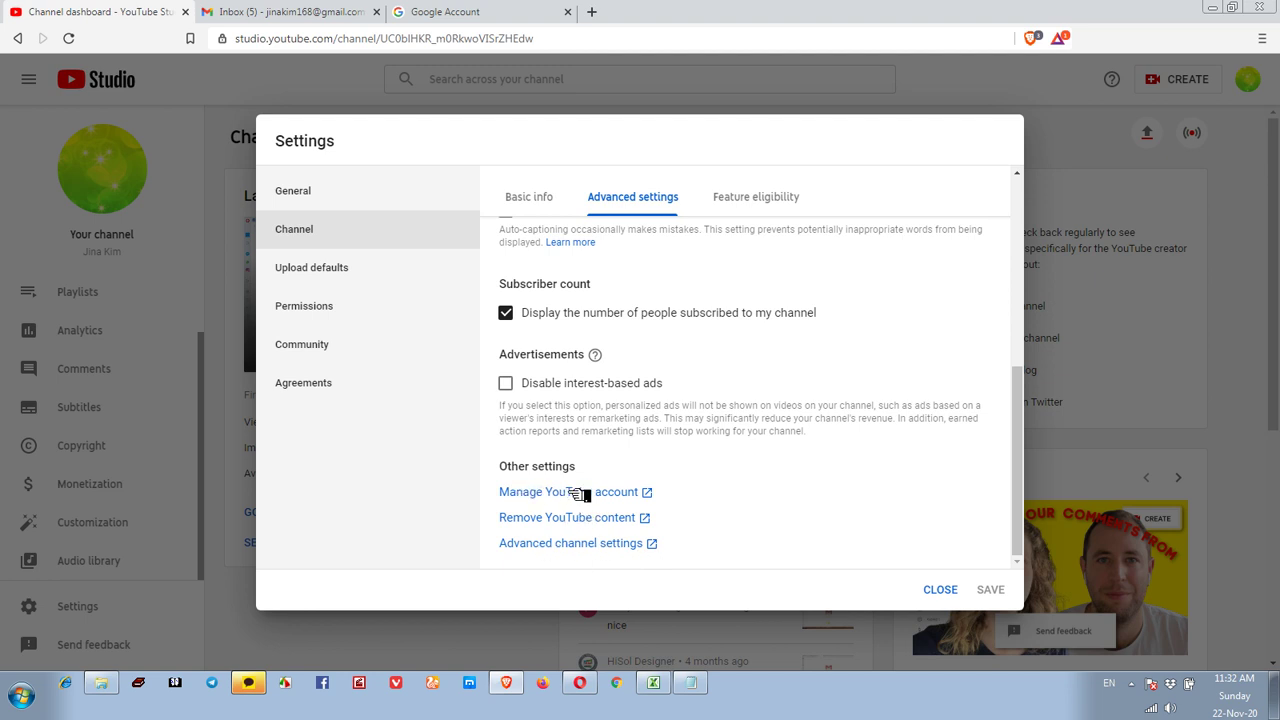
click(603, 492)
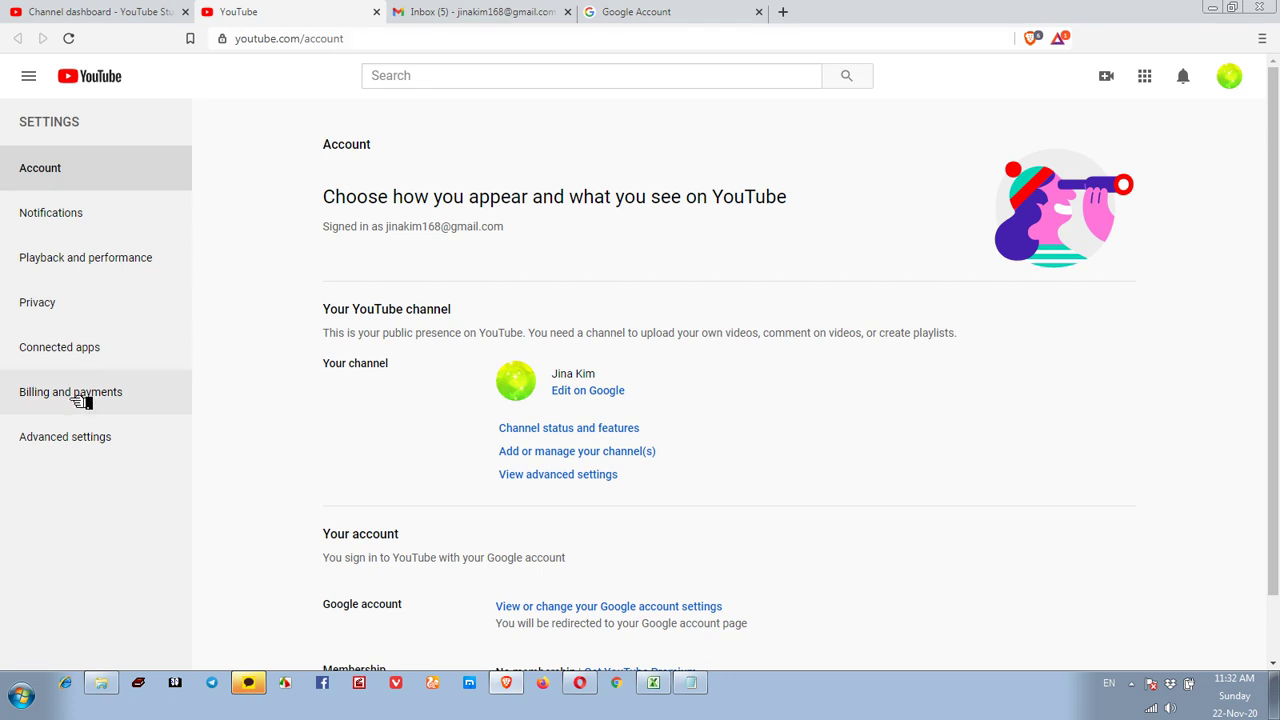
Step: Start moving the channel to a brand account from the YouTube account's advanced settings
click(88, 439)
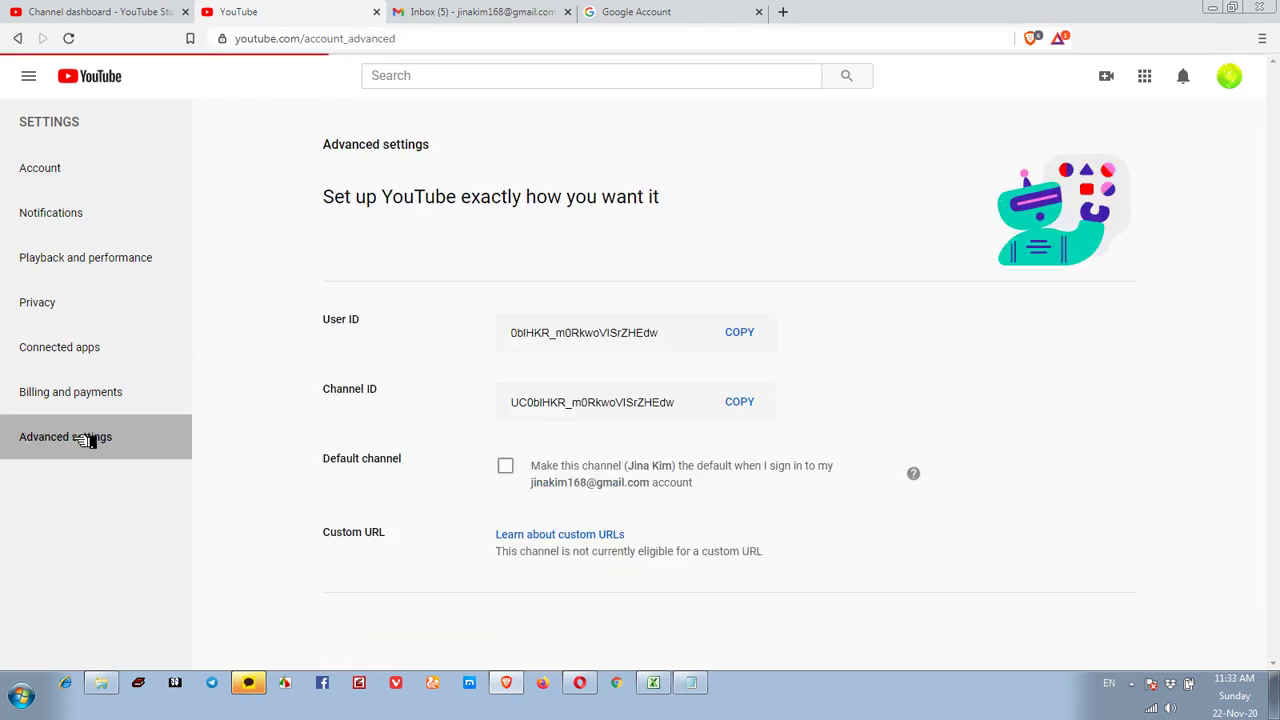
scroll(805, 485, down, 2)
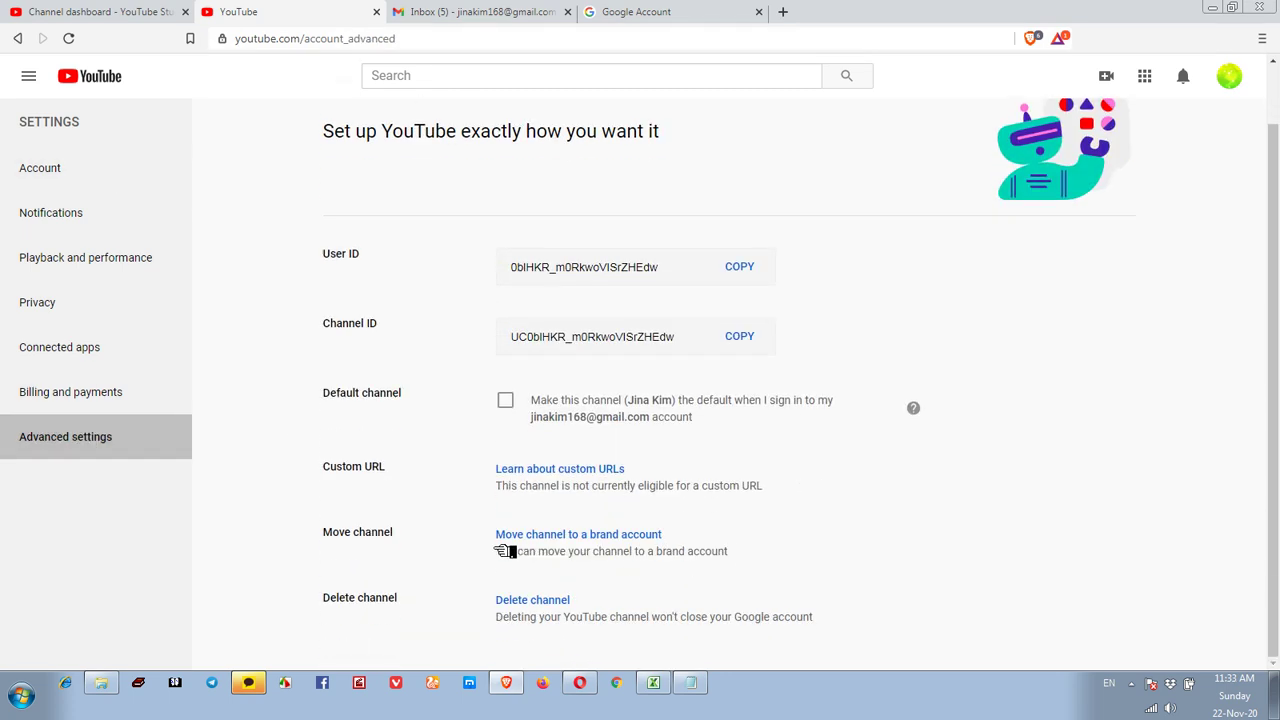
click(580, 538)
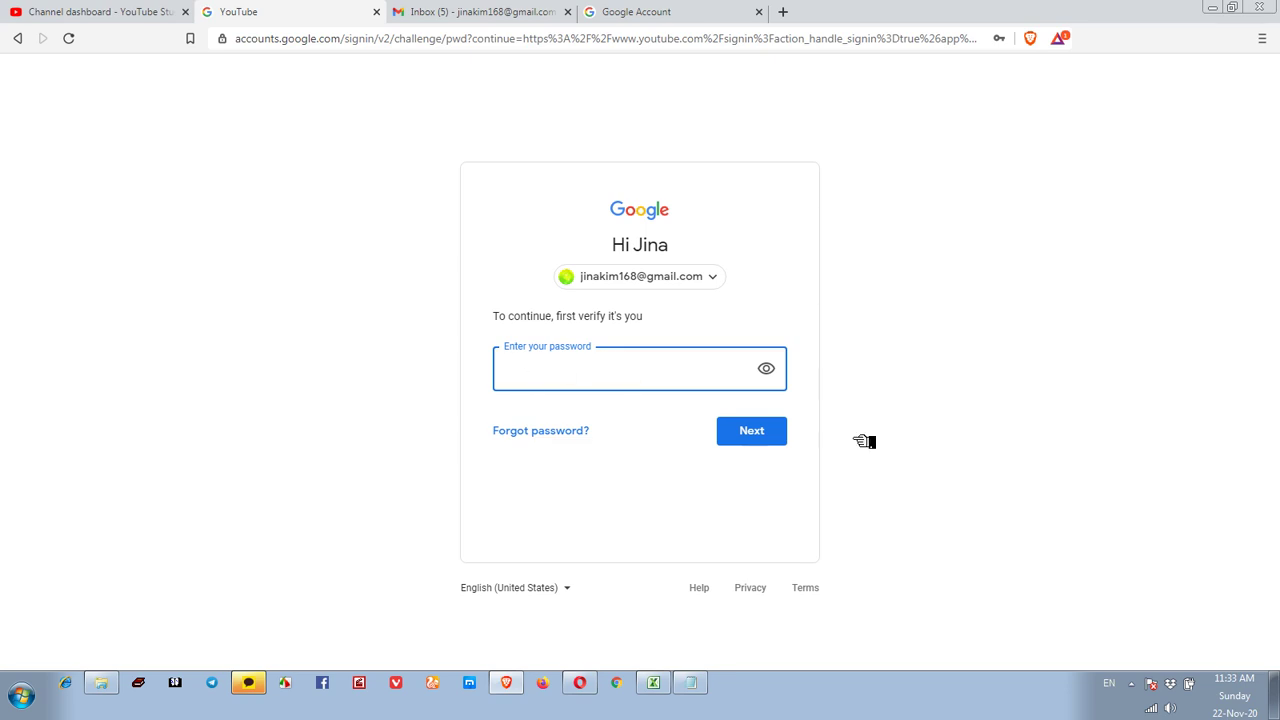
click(1131, 683)
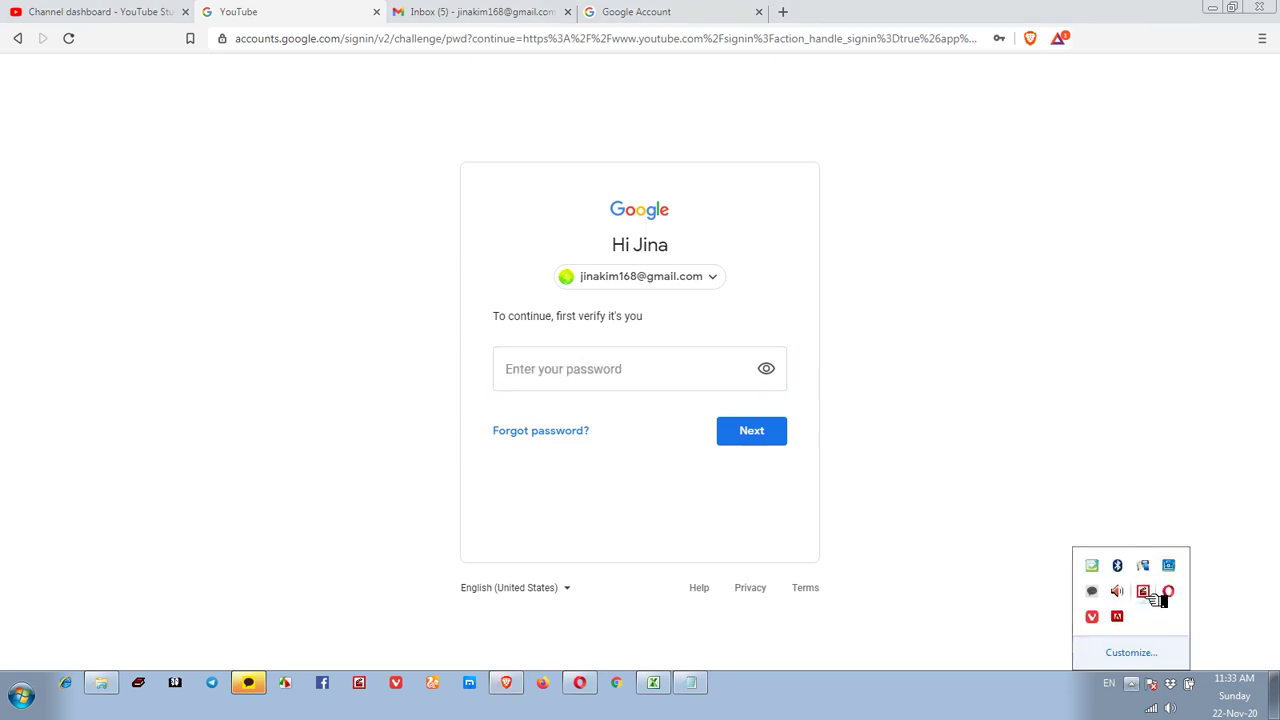
right_click(1150, 593)
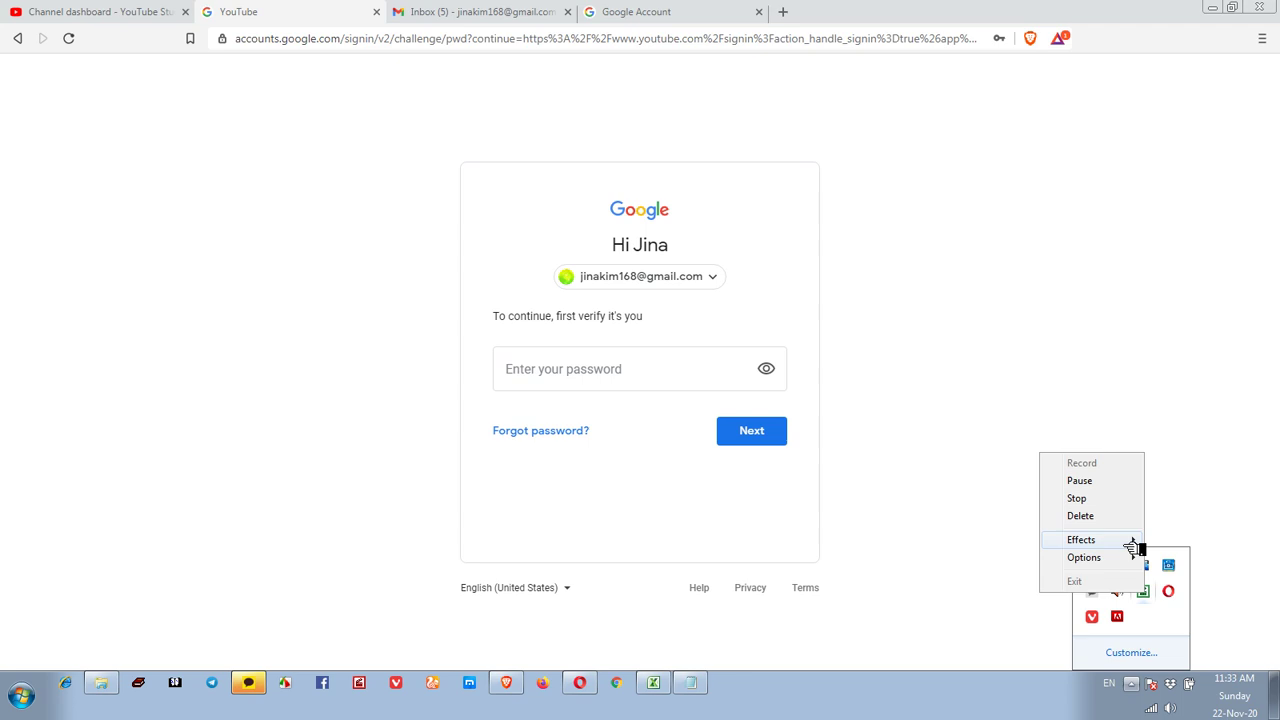
click(1103, 480)
Step: Try to verify the account owner's identity by pasting the account password and submitting it
click(582, 375)
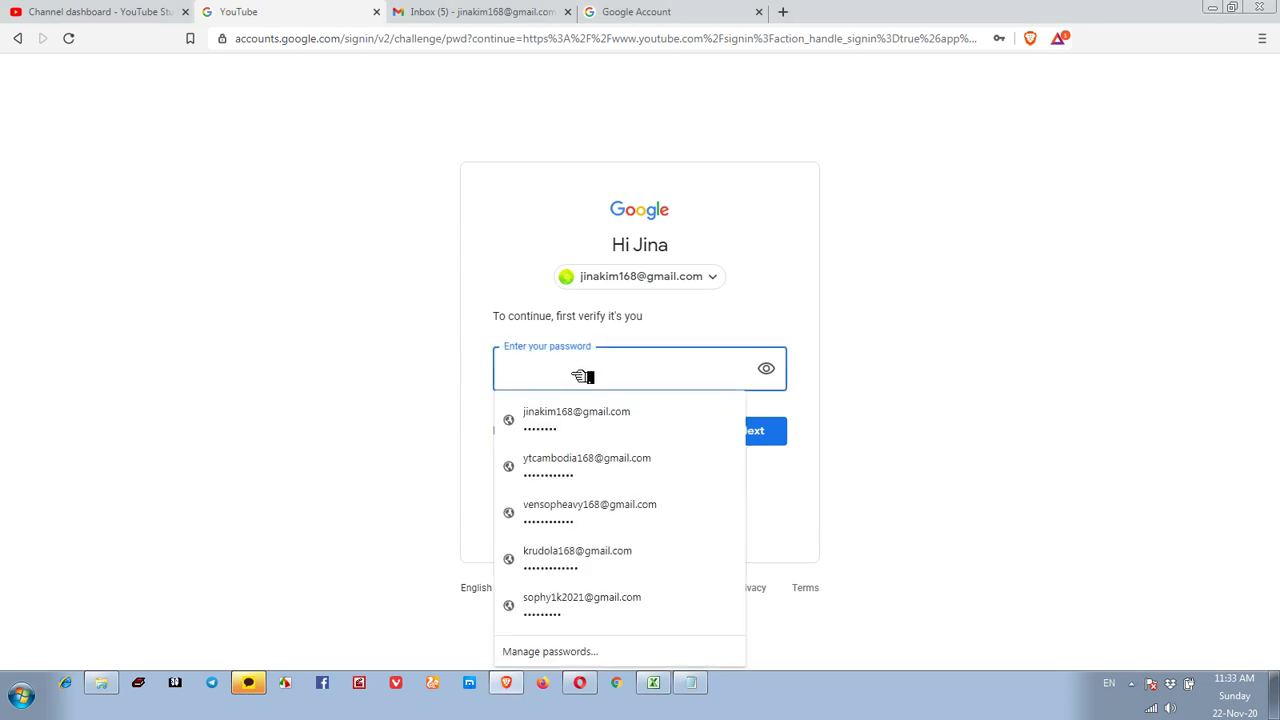
key(ctrl+v)
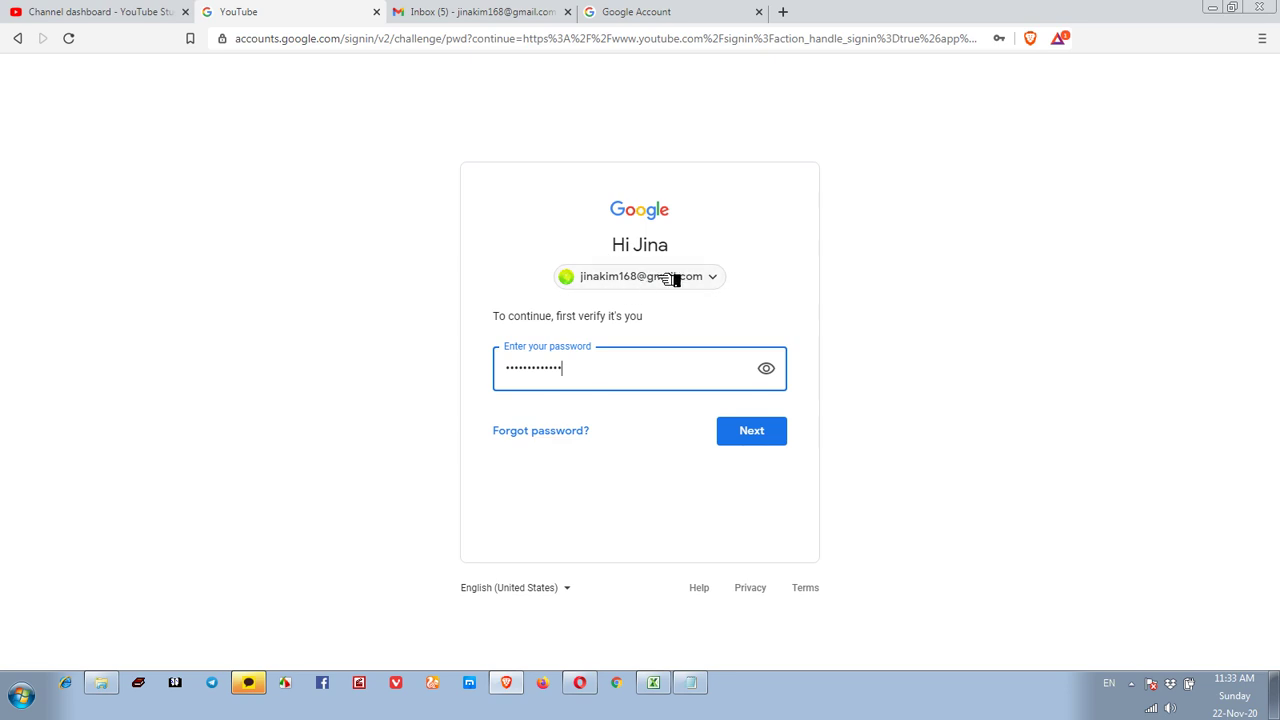
click(771, 430)
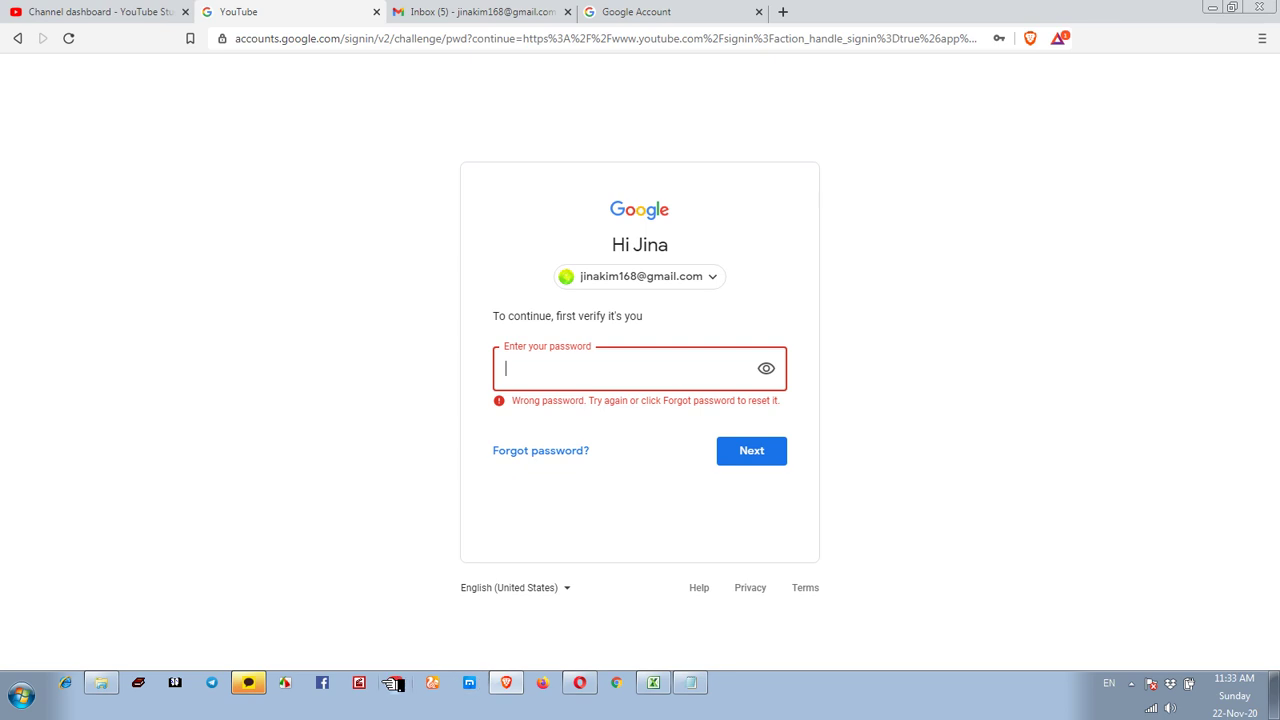
click(364, 683)
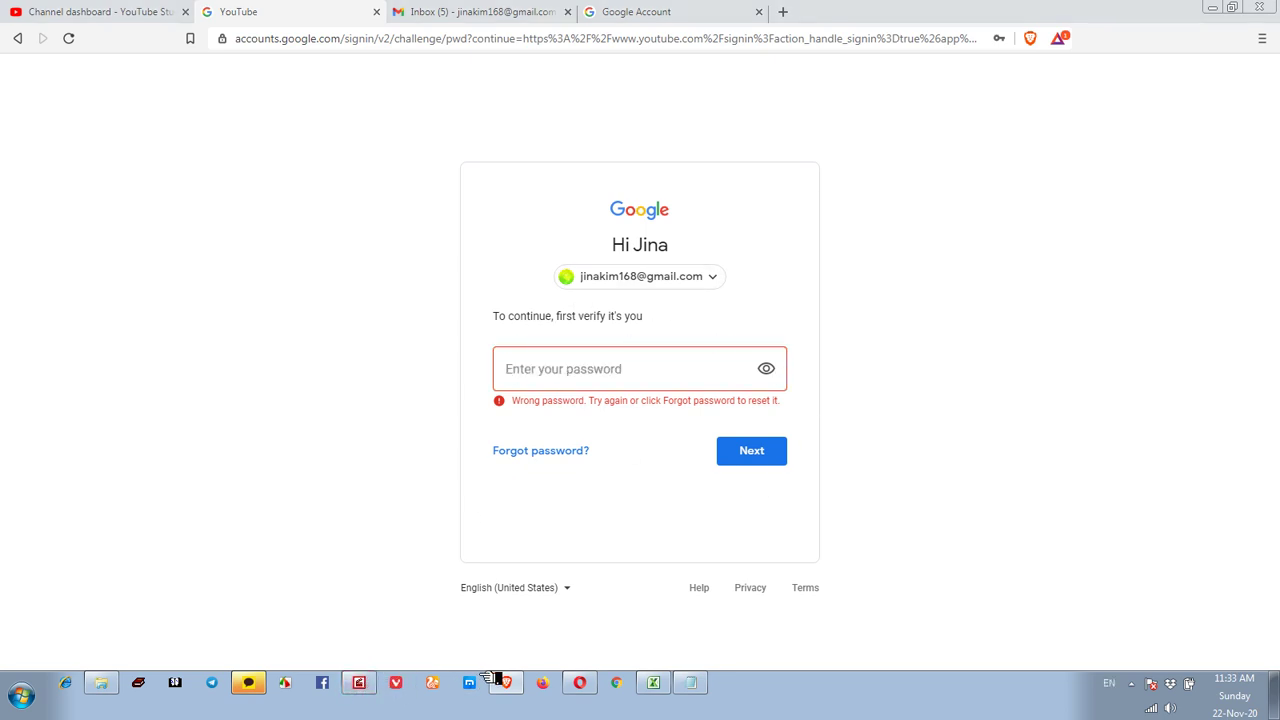
click(1143, 684)
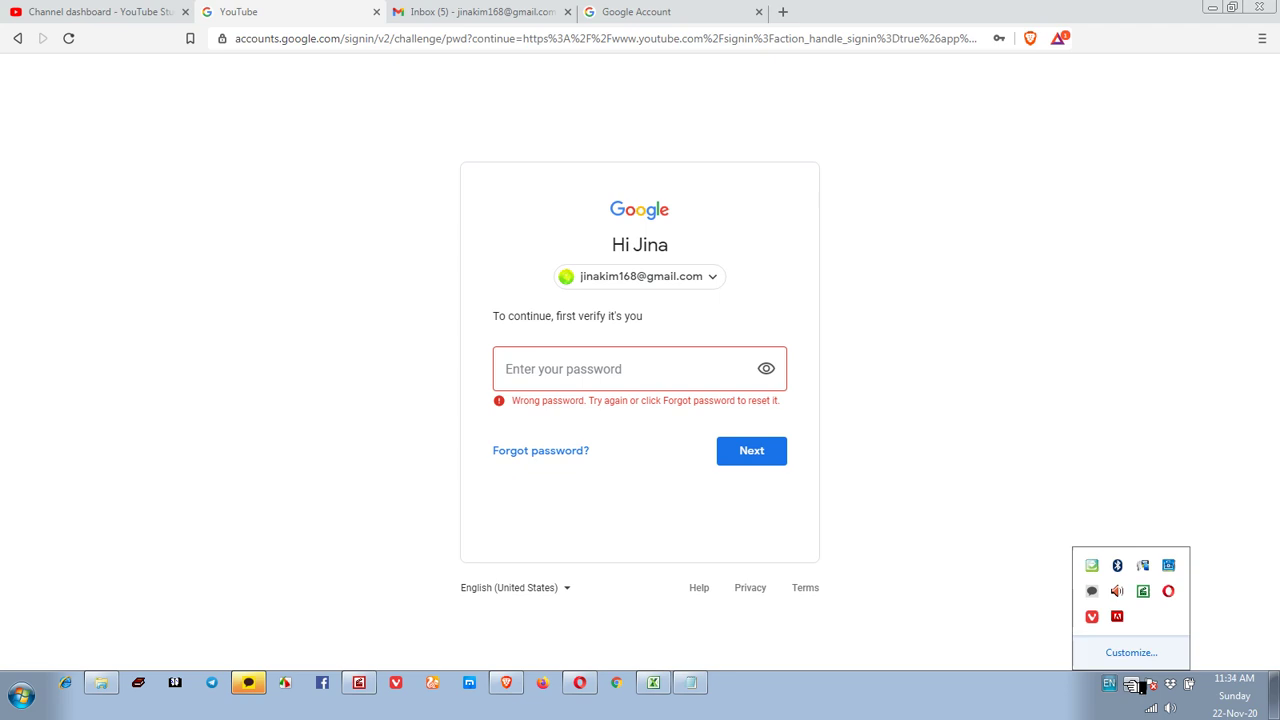
right_click(1146, 592)
click(1112, 484)
Step: Verify the account owner's identity with the account password and the verification code sent by text message
click(620, 382)
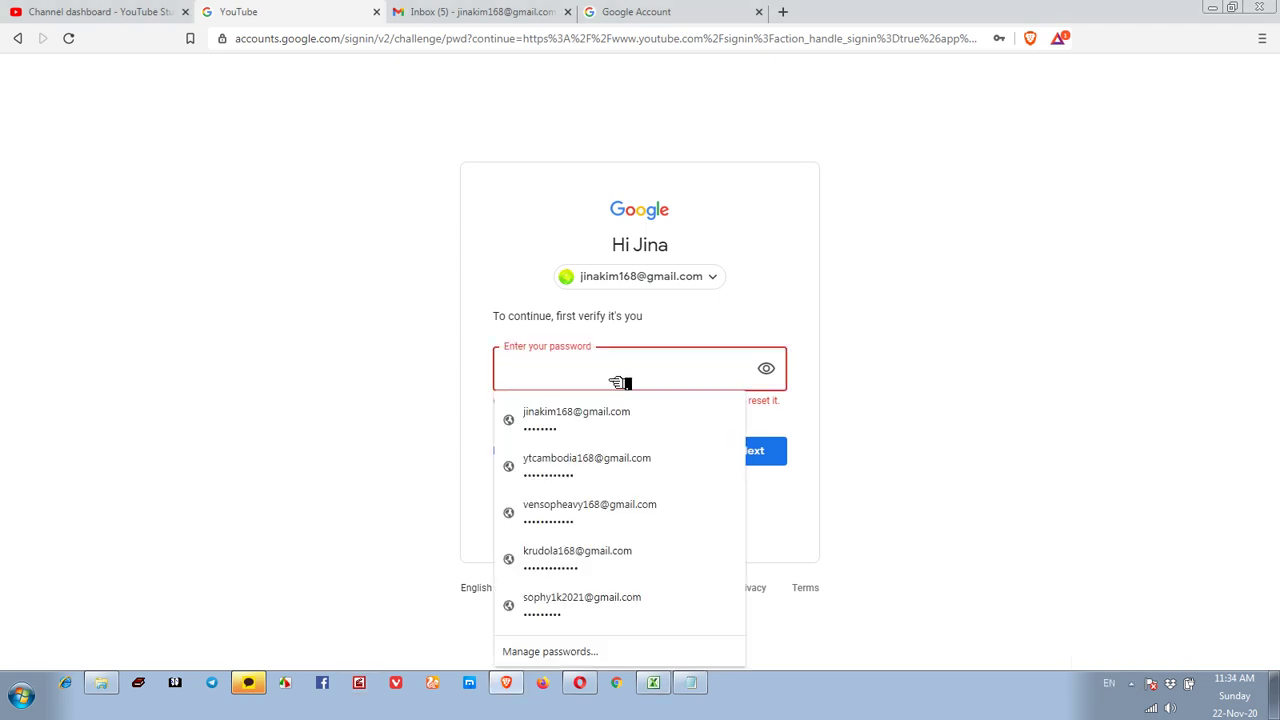
text(••••••••)
click(754, 457)
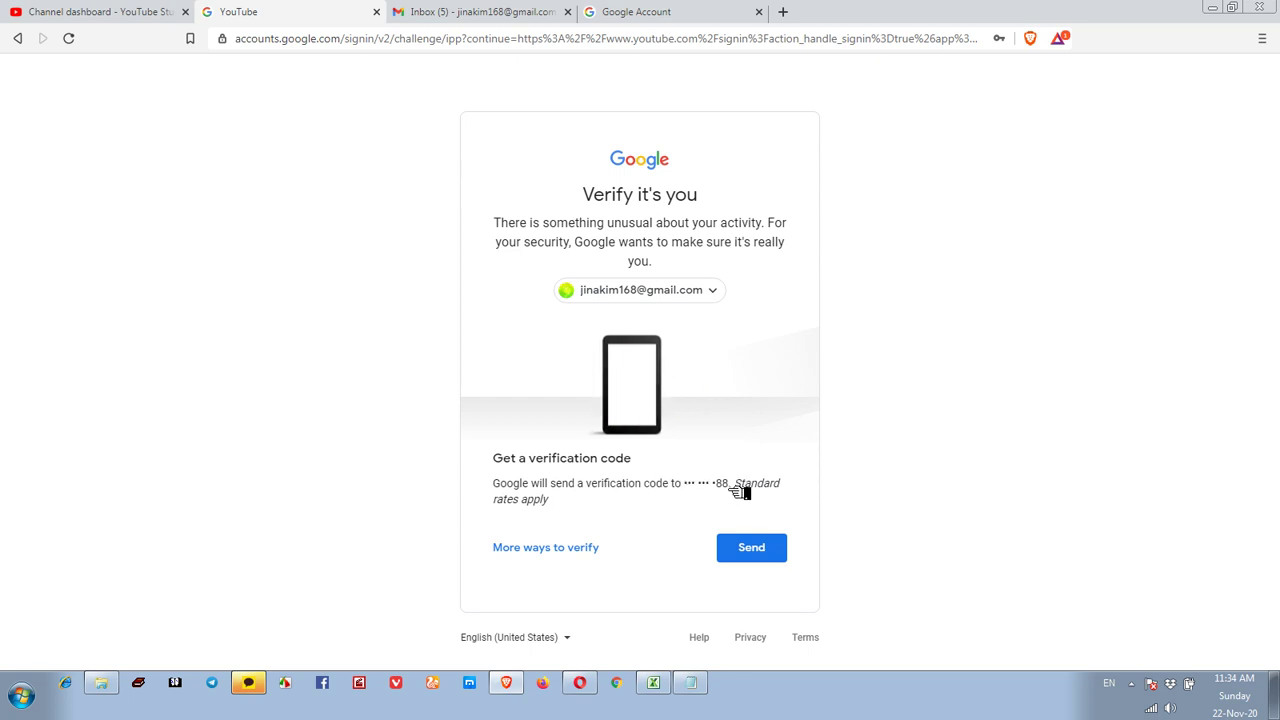
click(754, 552)
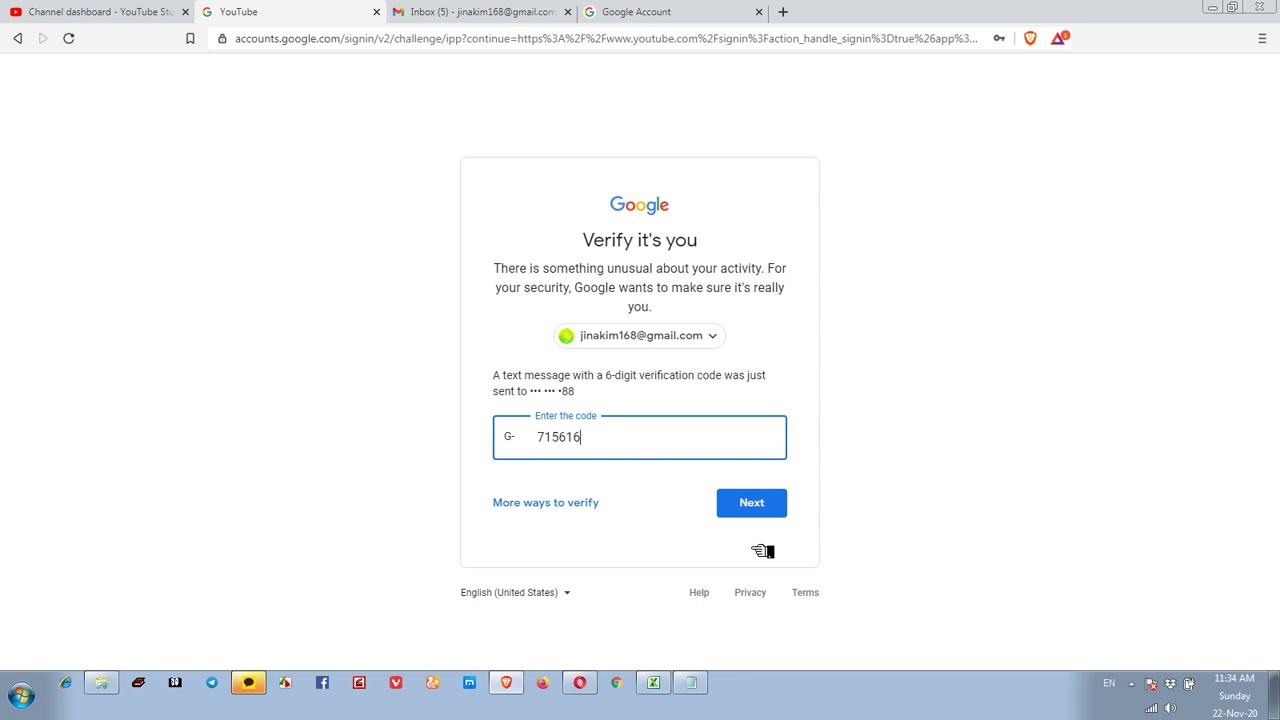
click(780, 507)
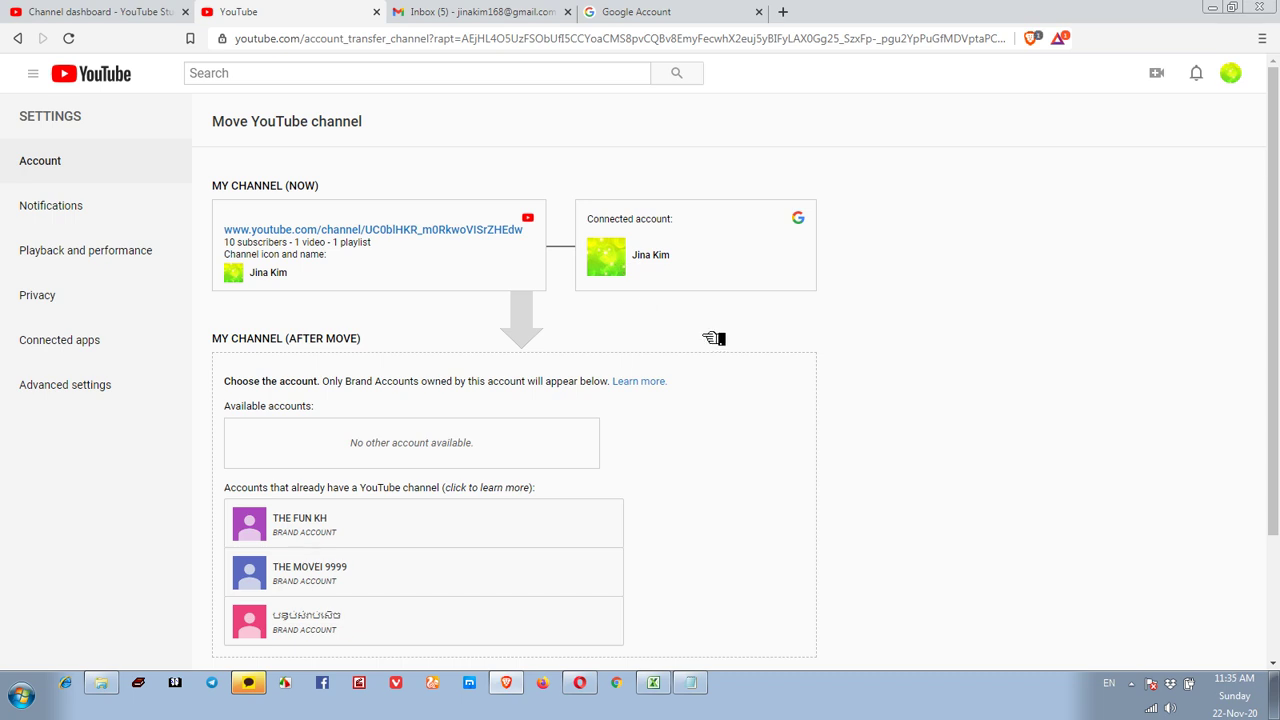
Step: Review the brand accounts offered for the channel move and compare them with the brand accounts listed in Google Account
scroll(720, 337, down, 3)
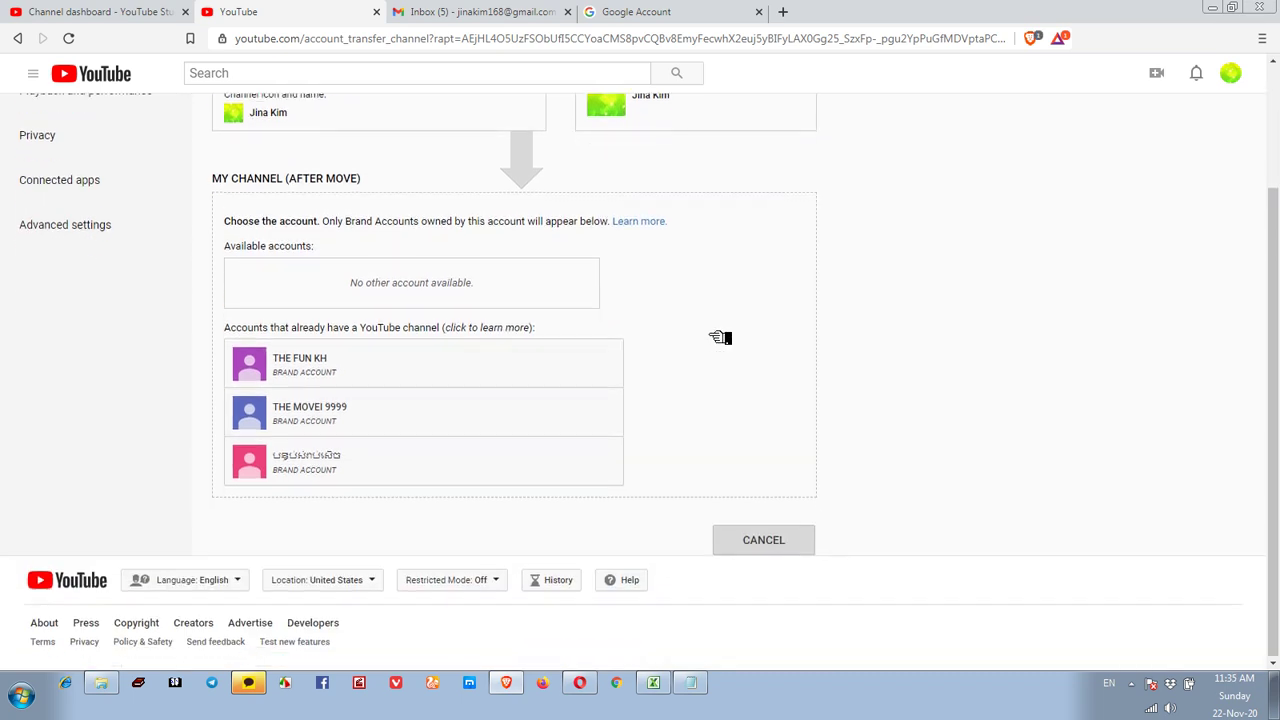
scroll(720, 337, up, 3)
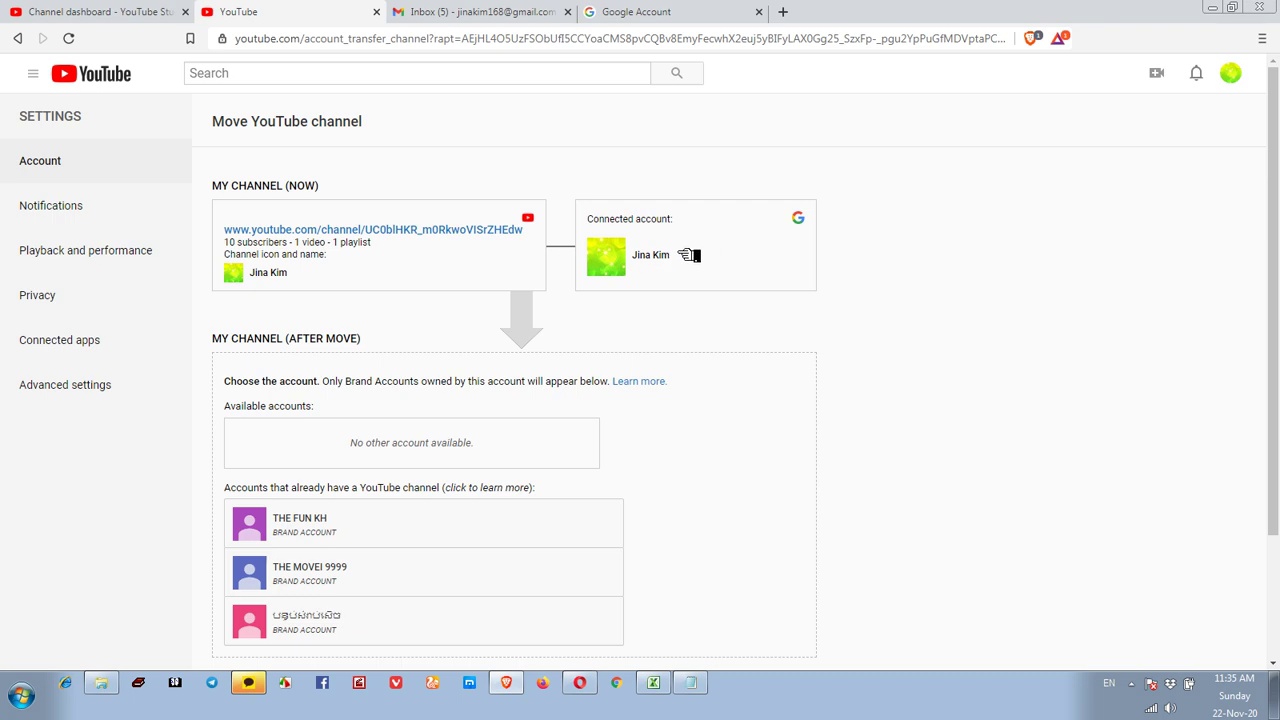
click(193, 8)
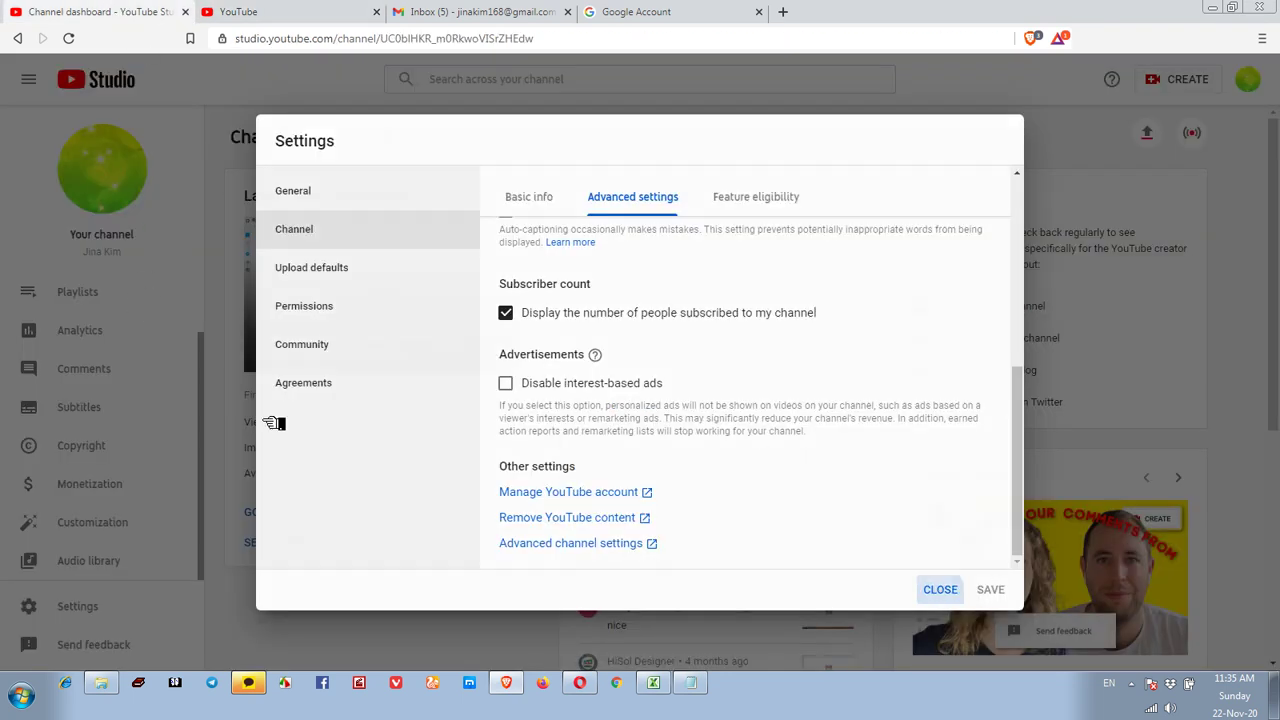
key(Escape)
scroll(109, 356, up, 1)
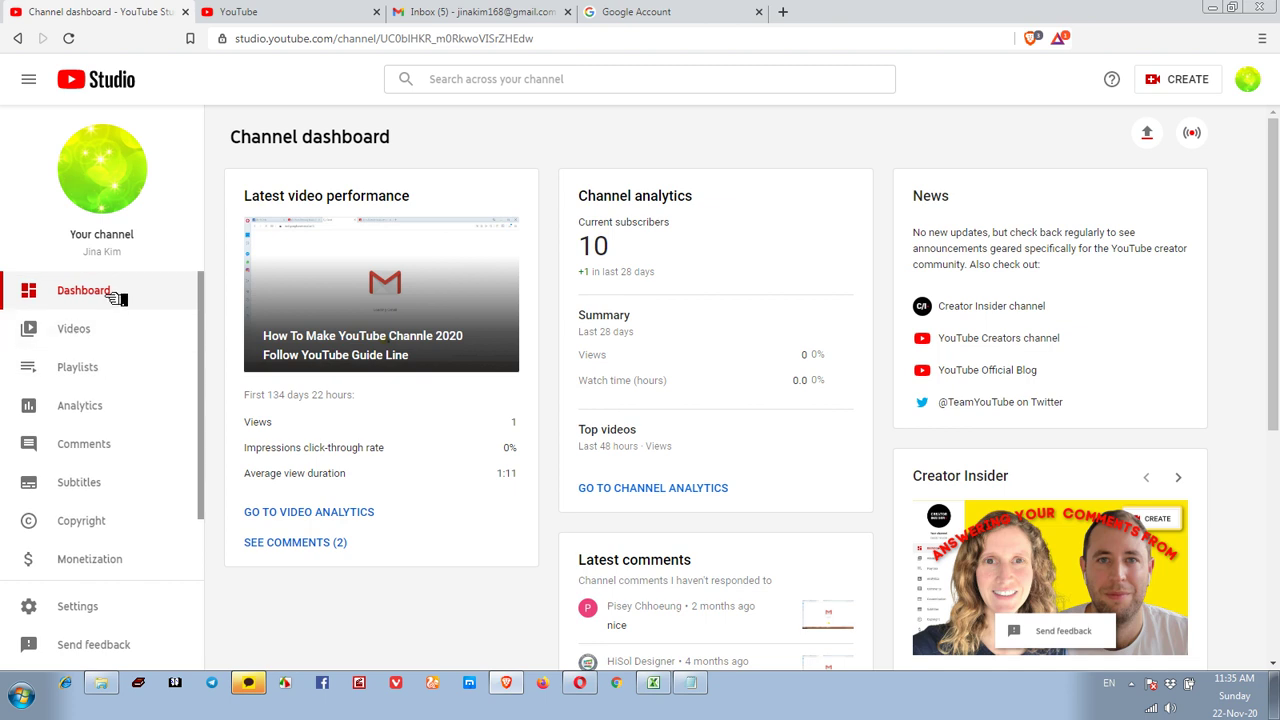
click(655, 11)
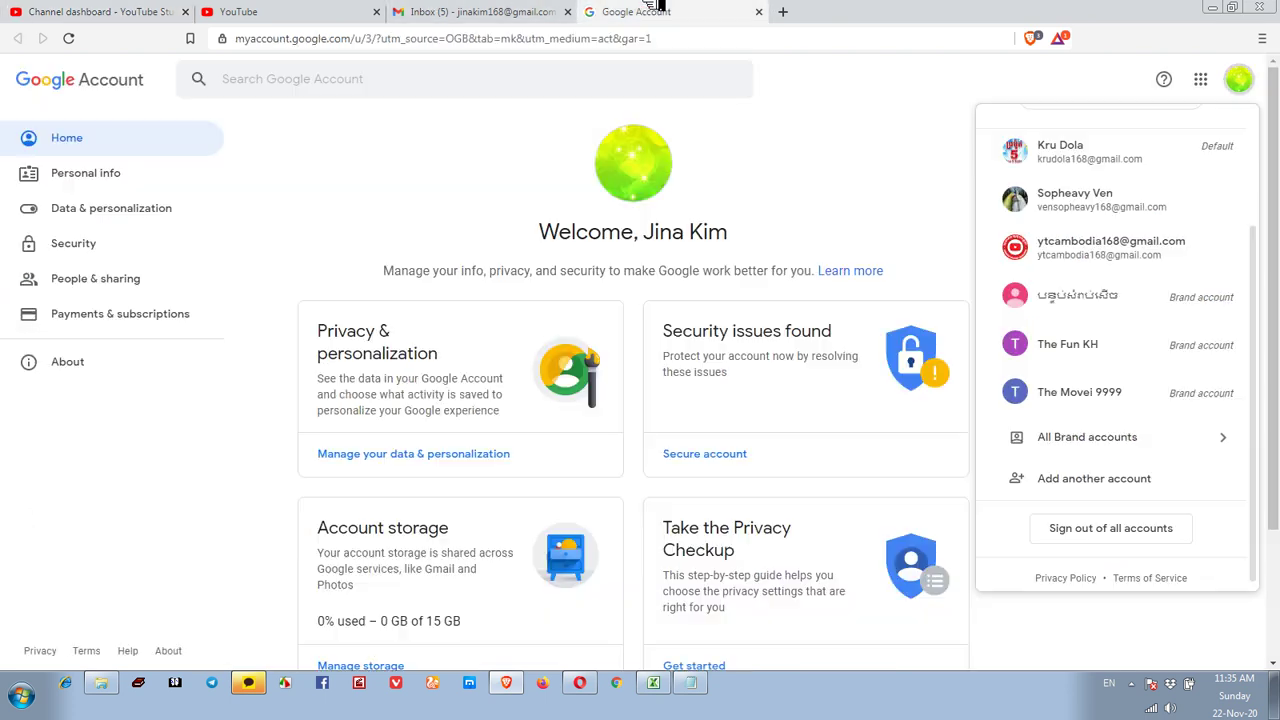
click(300, 11)
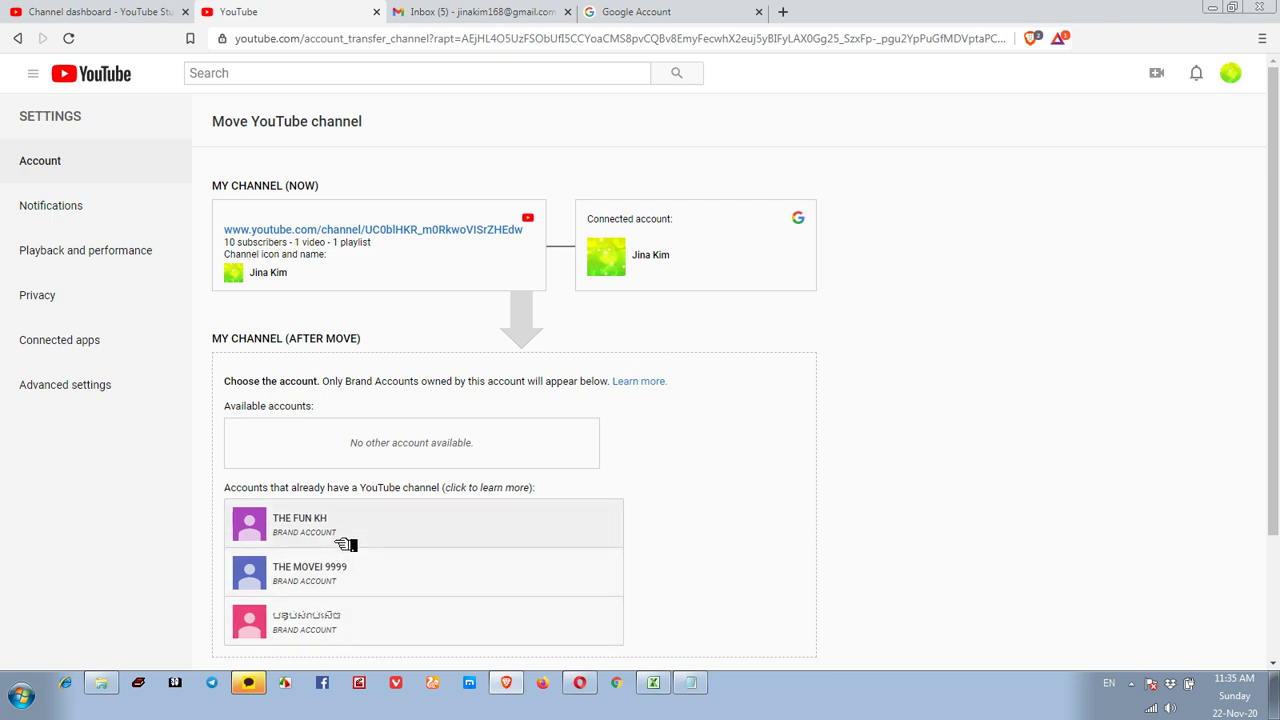
click(118, 8)
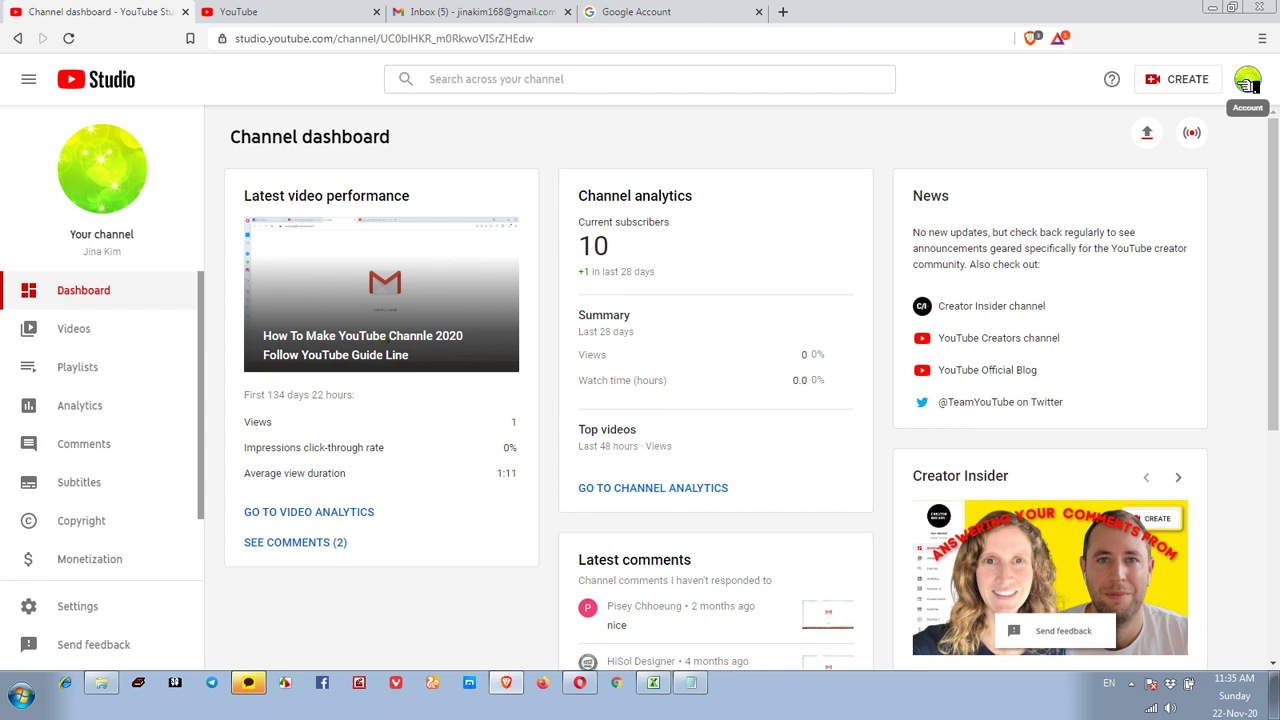
click(1247, 84)
click(1243, 236)
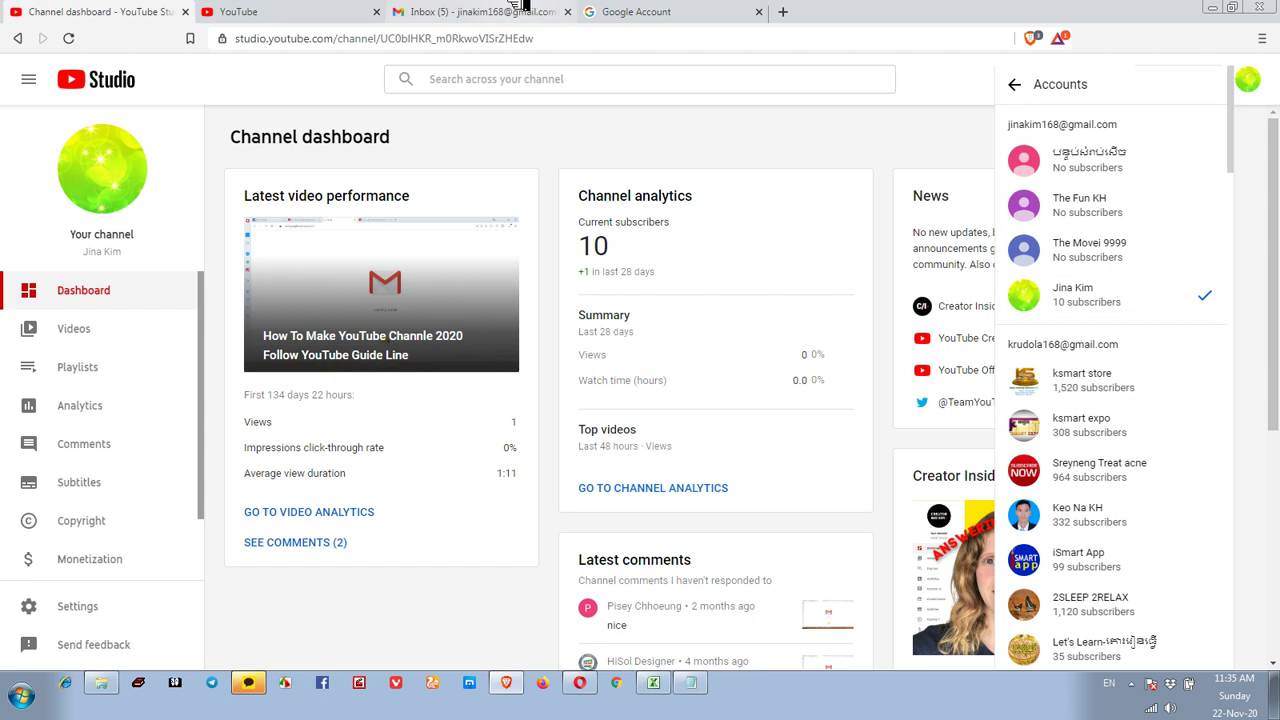
click(465, 10)
click(640, 11)
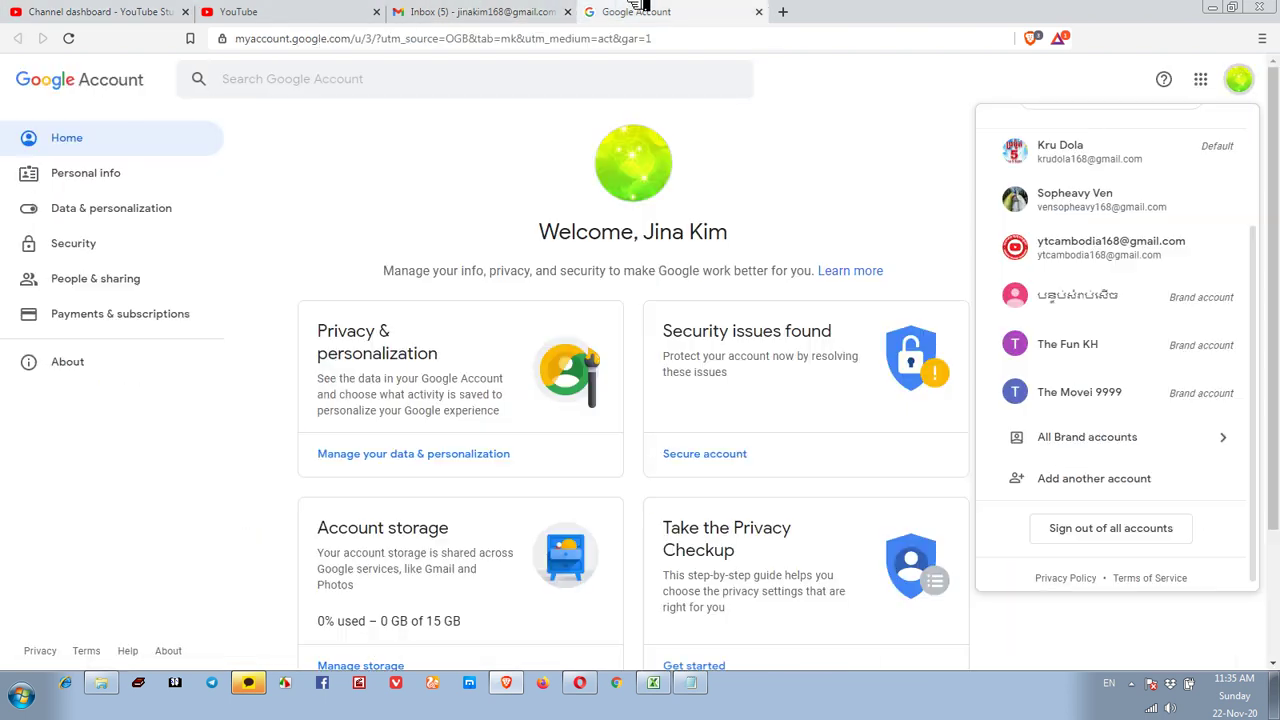
click(330, 8)
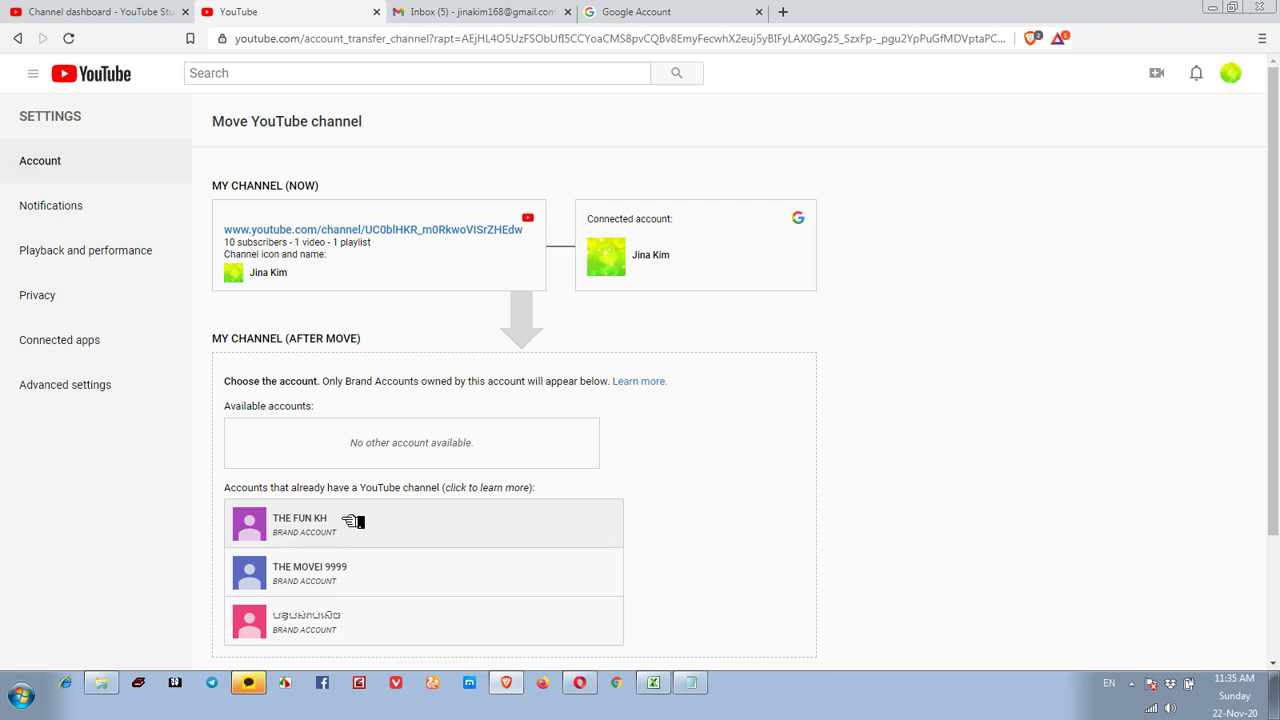
scroll(580, 526, down, 2)
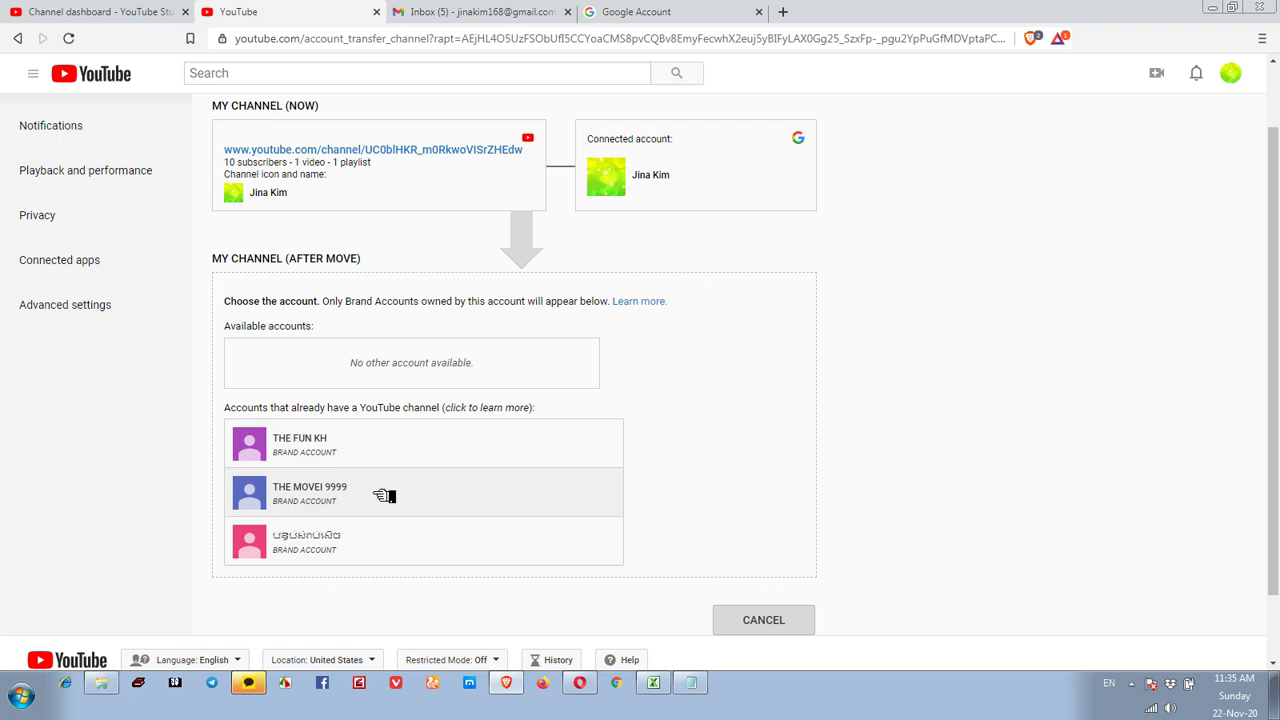
scroll(385, 496, up, 2)
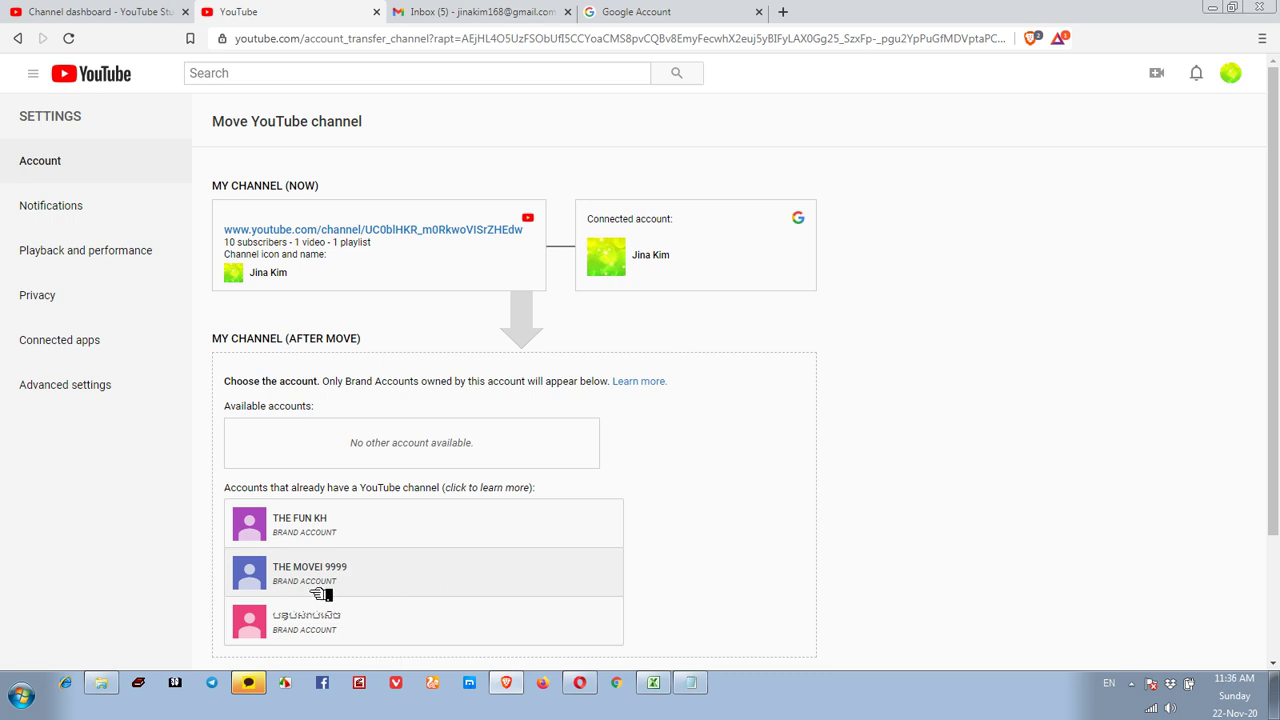
Step: Try The Movei 9999 brand account as the move destination, accepting deletion of its existing channel, and return to the account selection
scroll(402, 543, down, 2)
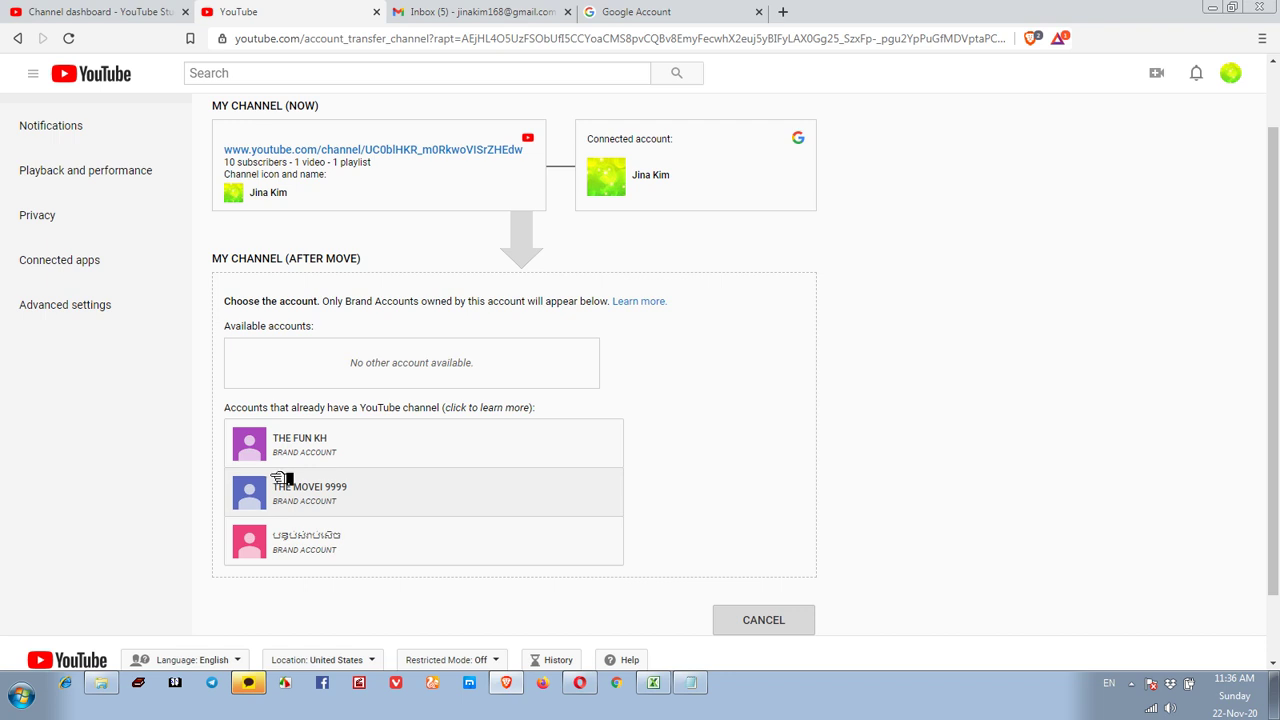
click(367, 490)
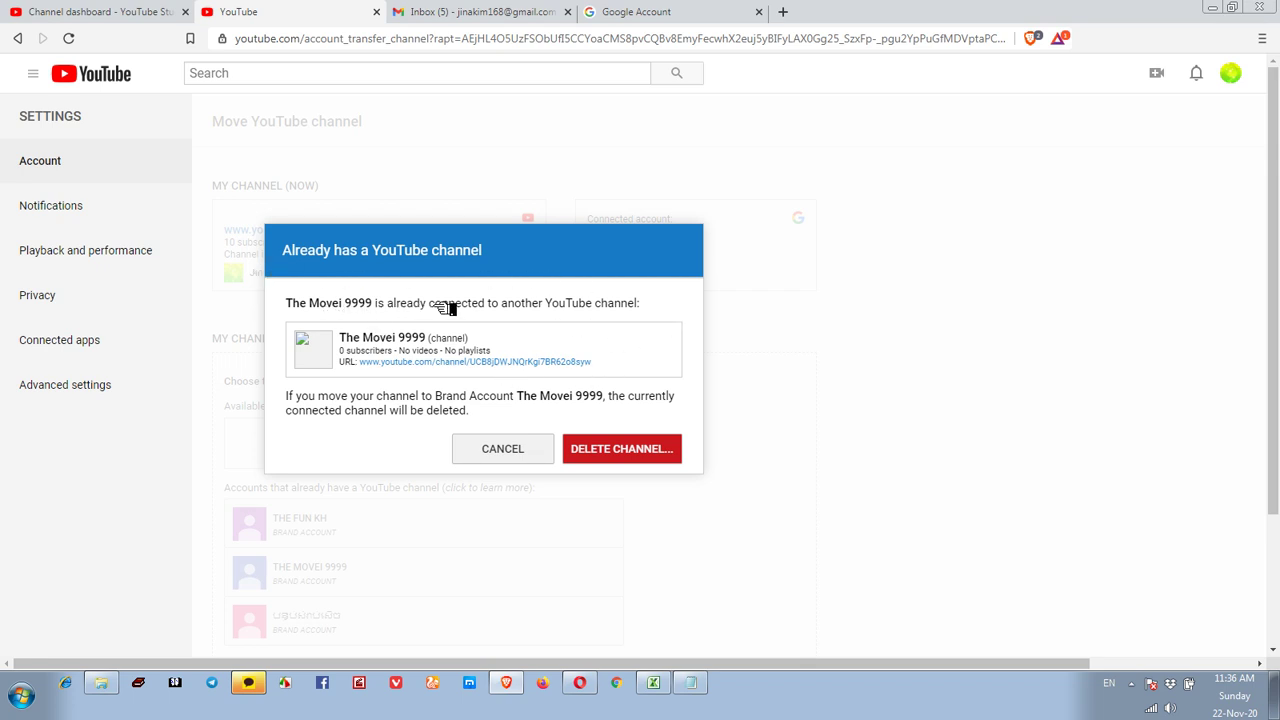
click(643, 454)
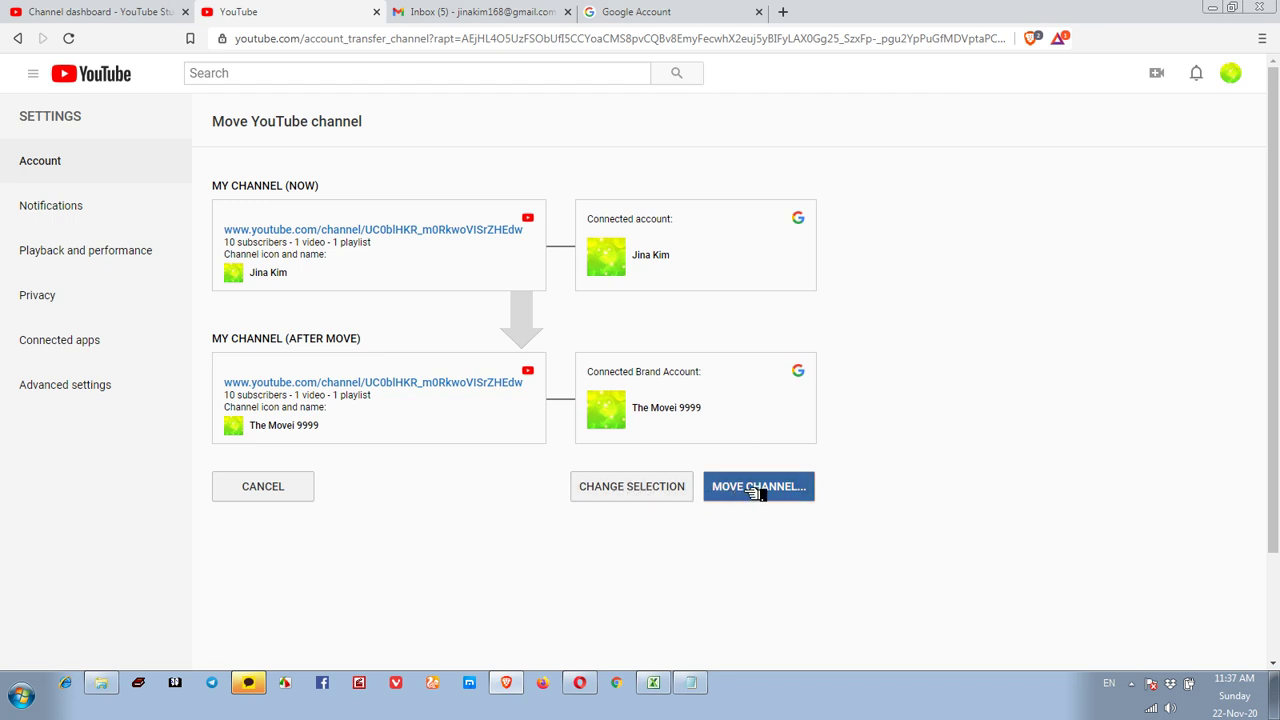
click(639, 489)
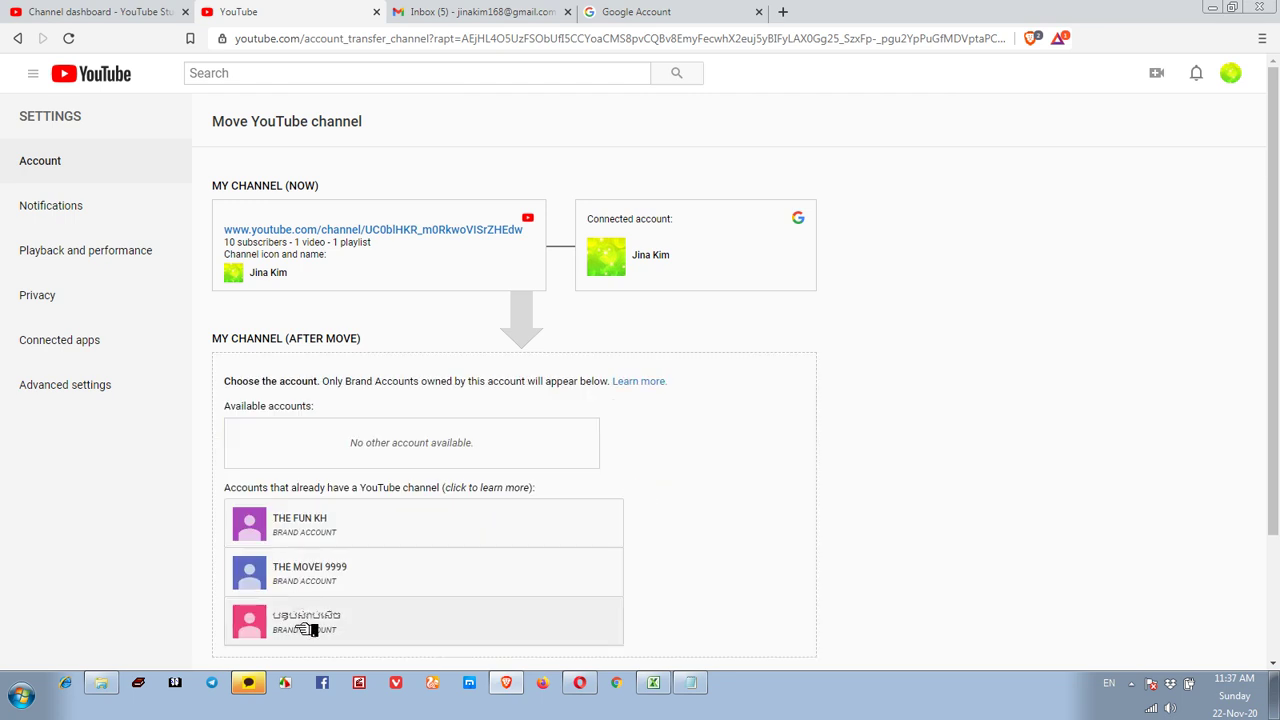
Step: Try The Fun KH brand account as the move destination, accepting deletion of its existing channel, and return to the account selection
click(371, 531)
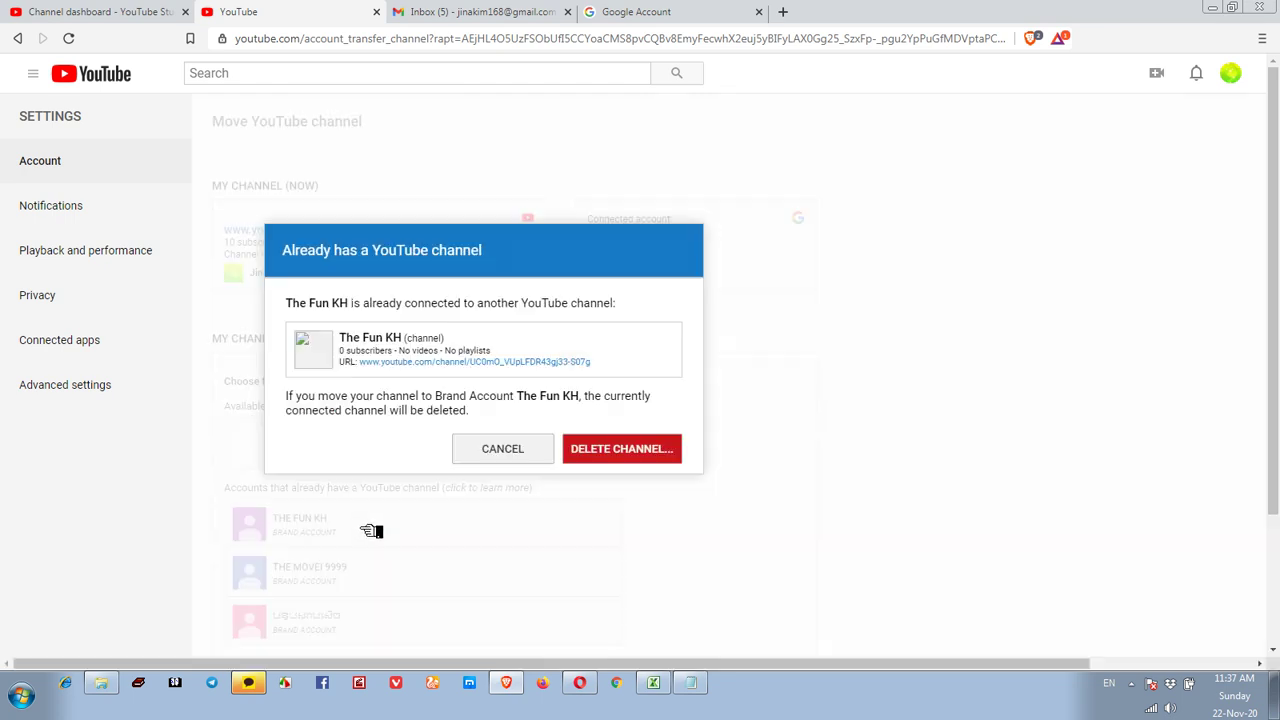
click(600, 450)
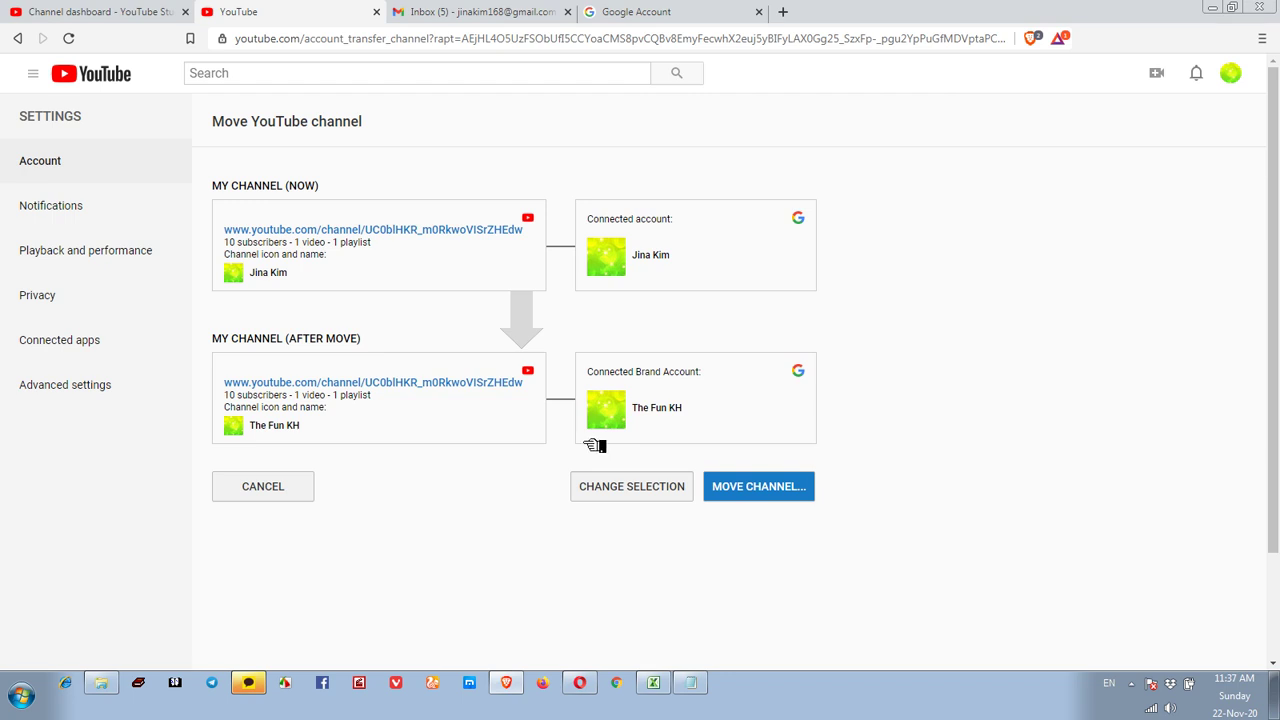
click(607, 495)
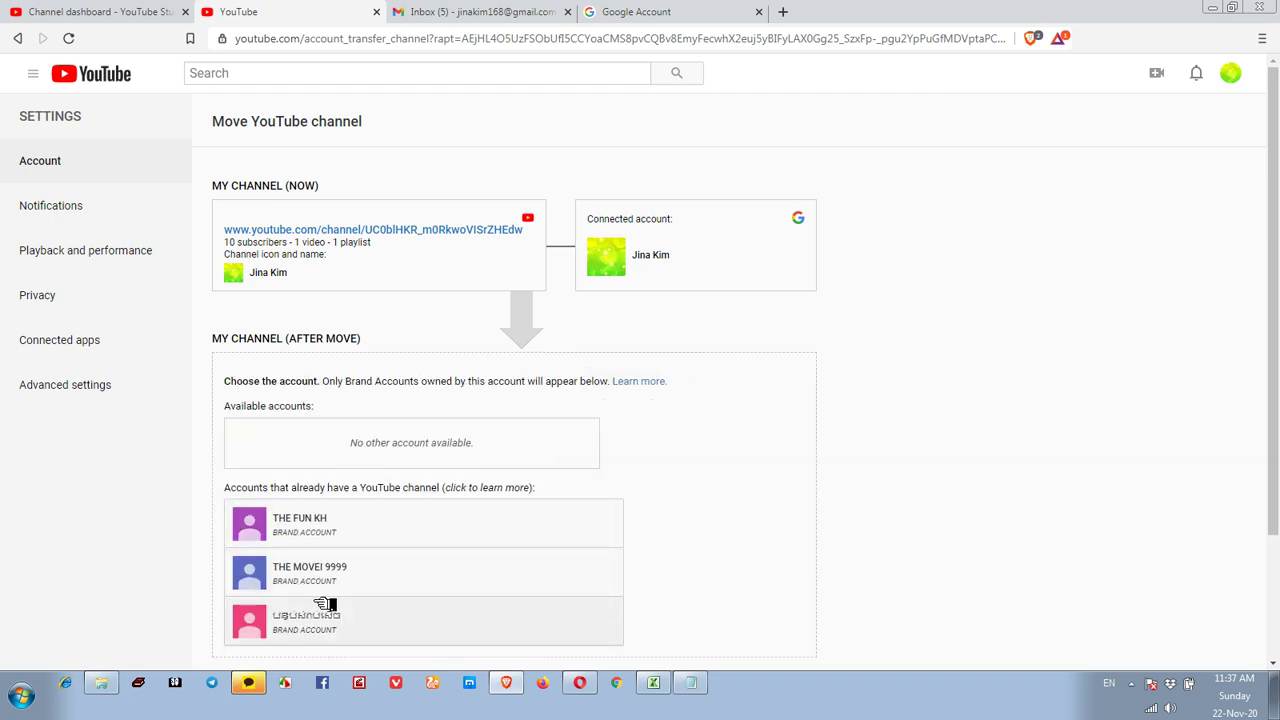
Step: Try the Khmer-named brand account as the move destination, accepting deletion of its existing channel, and return to the account selection
click(335, 628)
click(629, 451)
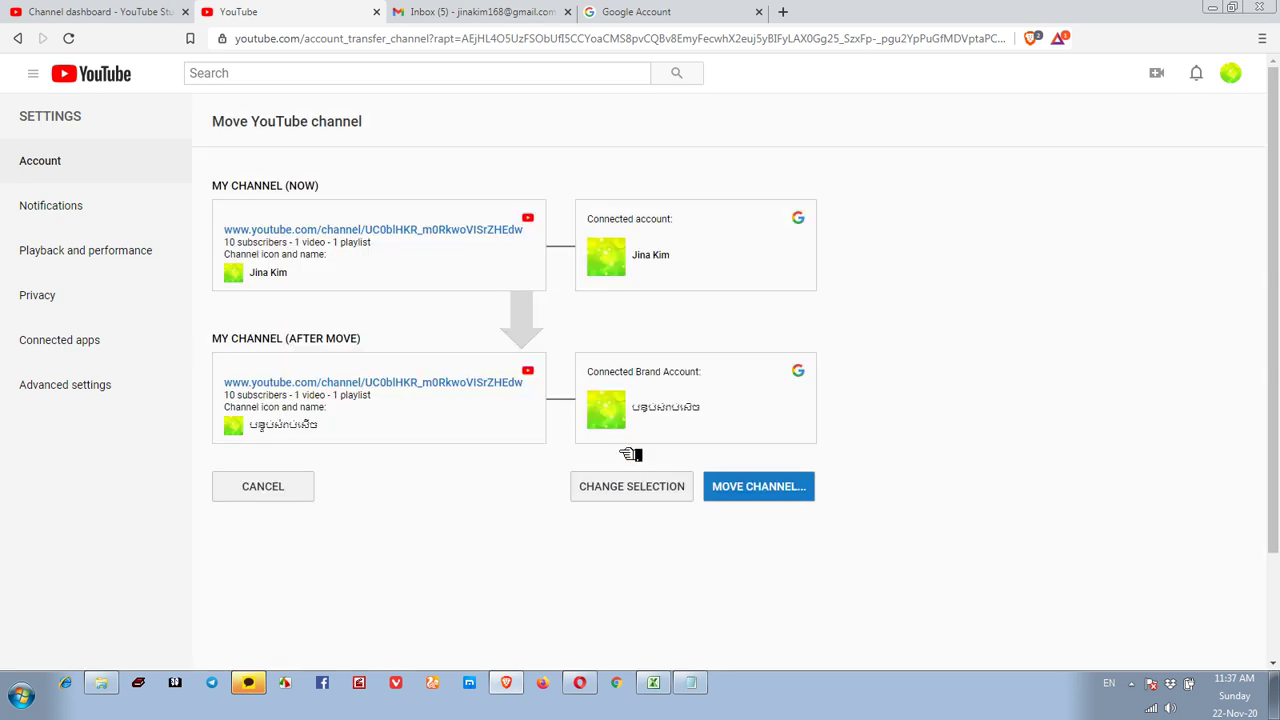
click(645, 486)
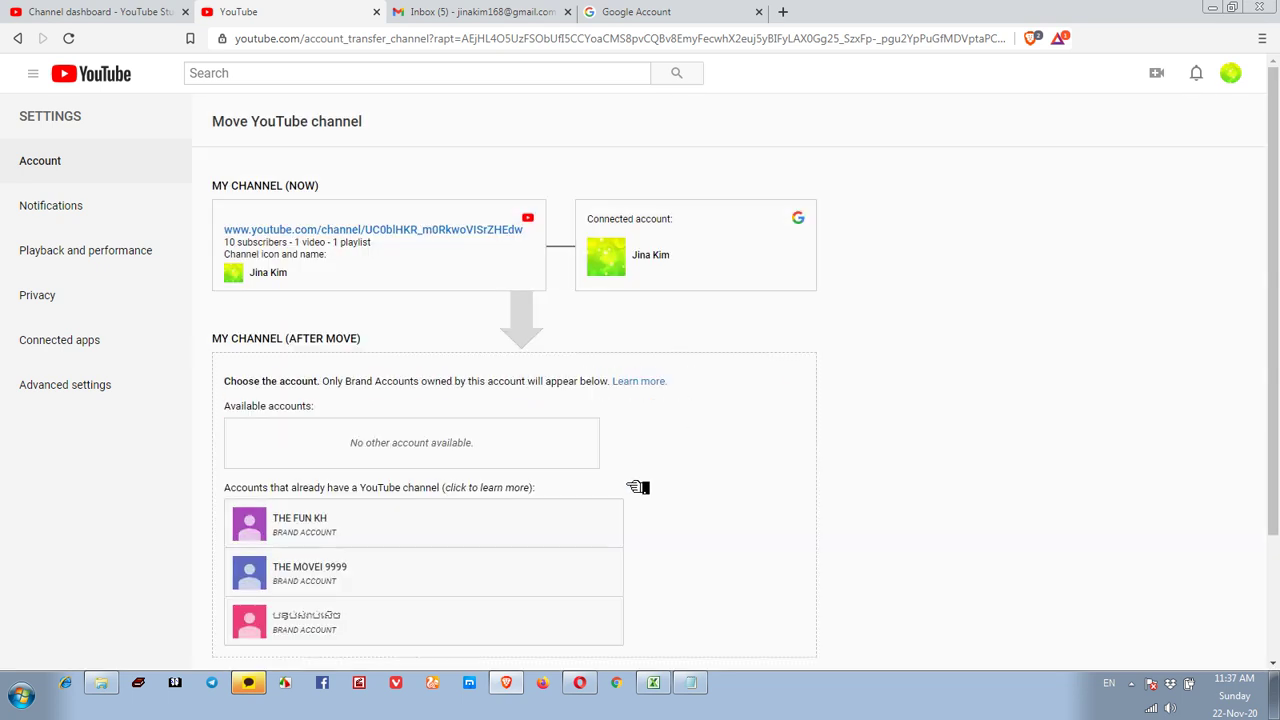
Step: Move the channel to The Fun KH brand account, accepting deletion of that account's existing channel
click(311, 531)
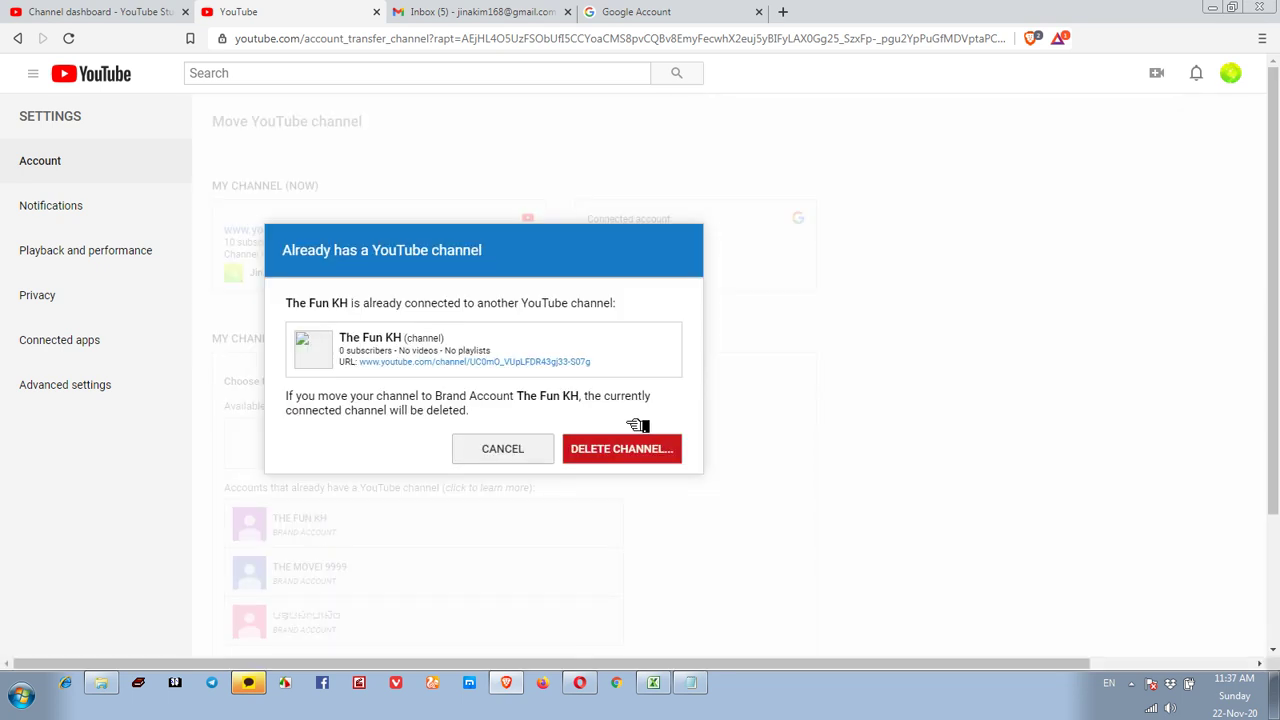
click(651, 450)
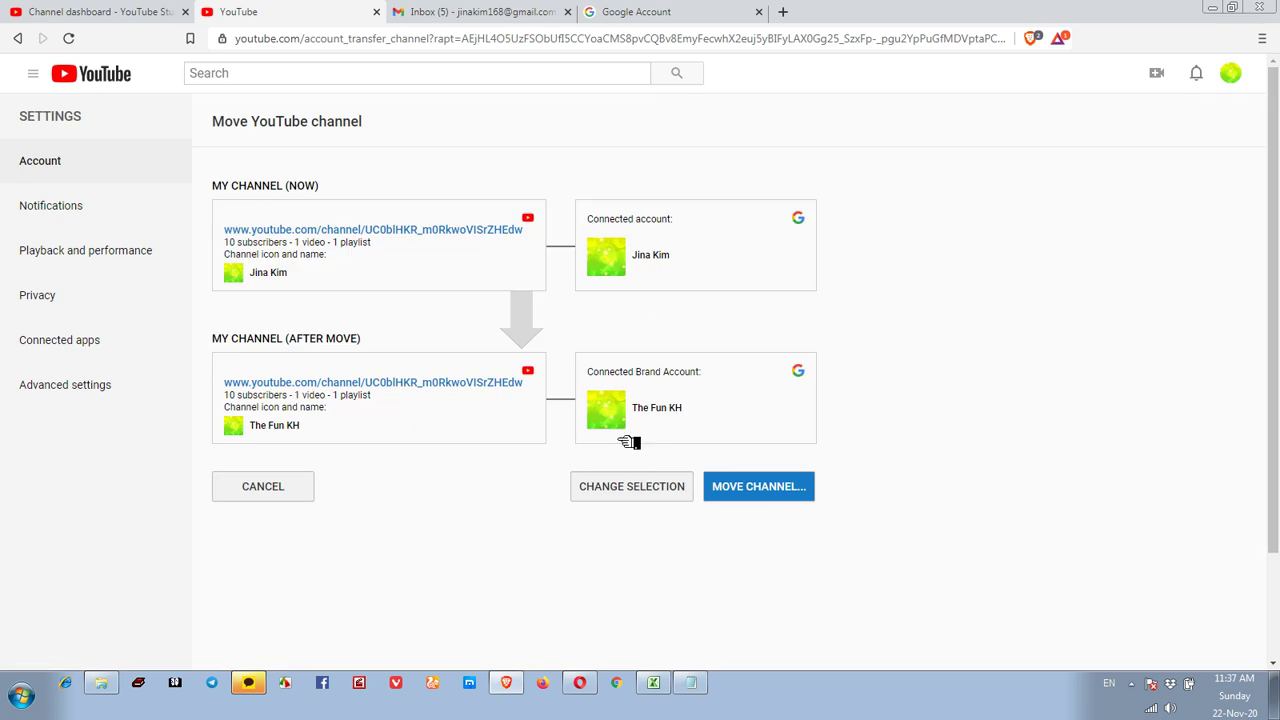
click(772, 492)
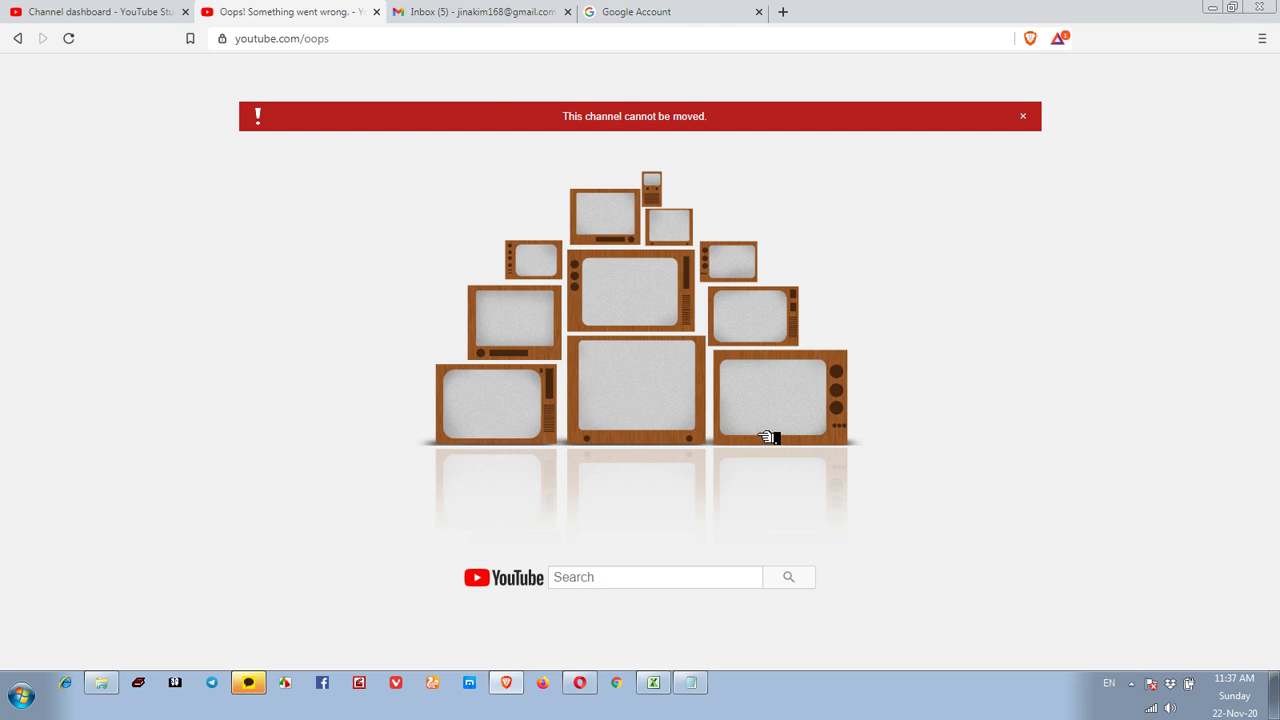
Step: Leave the error page and load the YouTube home page at youtube.com
click(580, 38)
key(Return)
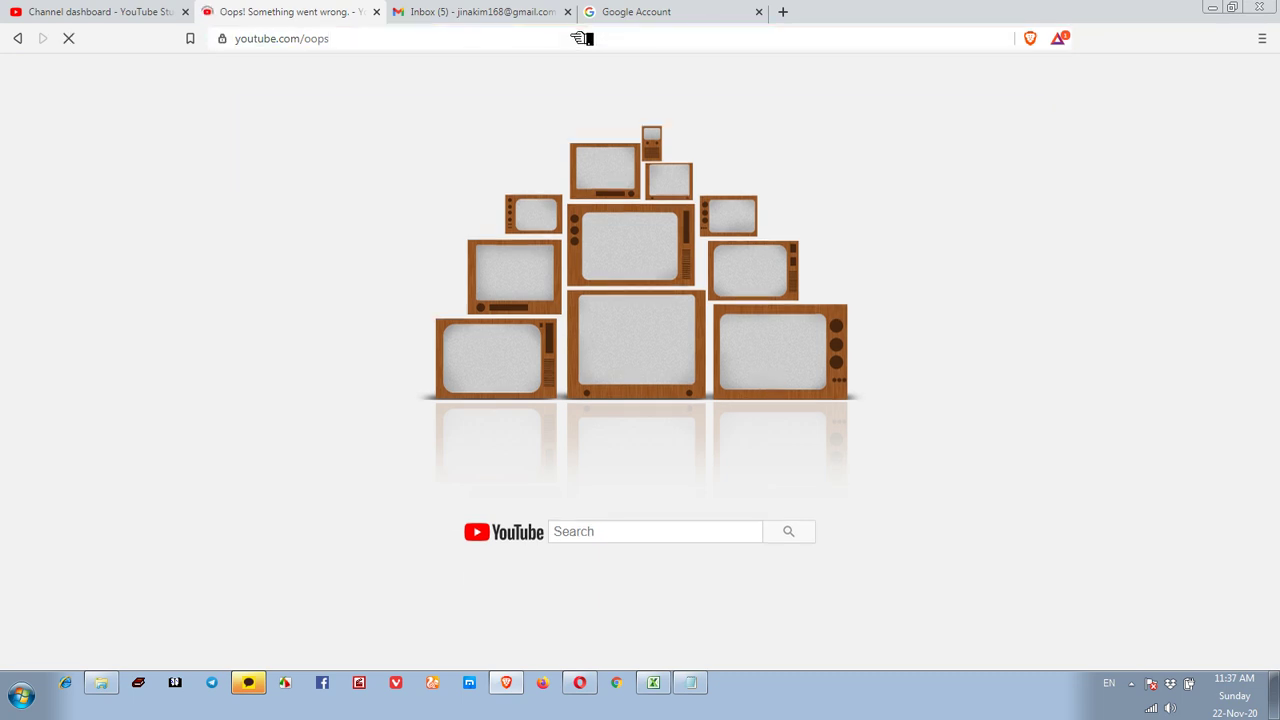
click(365, 38)
click(320, 38)
drag(298, 38, 663, 80)
key(BackSpace)
key(Return)
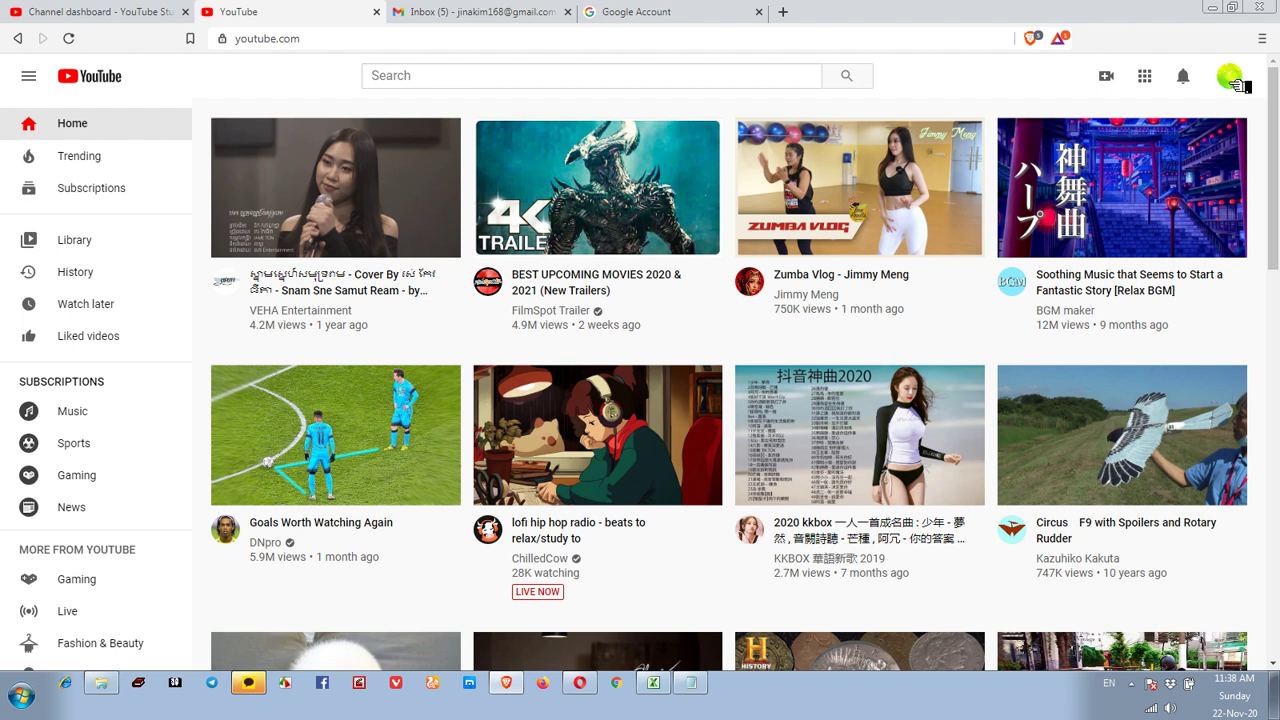
Step: Go to YouTube Studio and create a new channel under the personal account's suggested name
click(1230, 78)
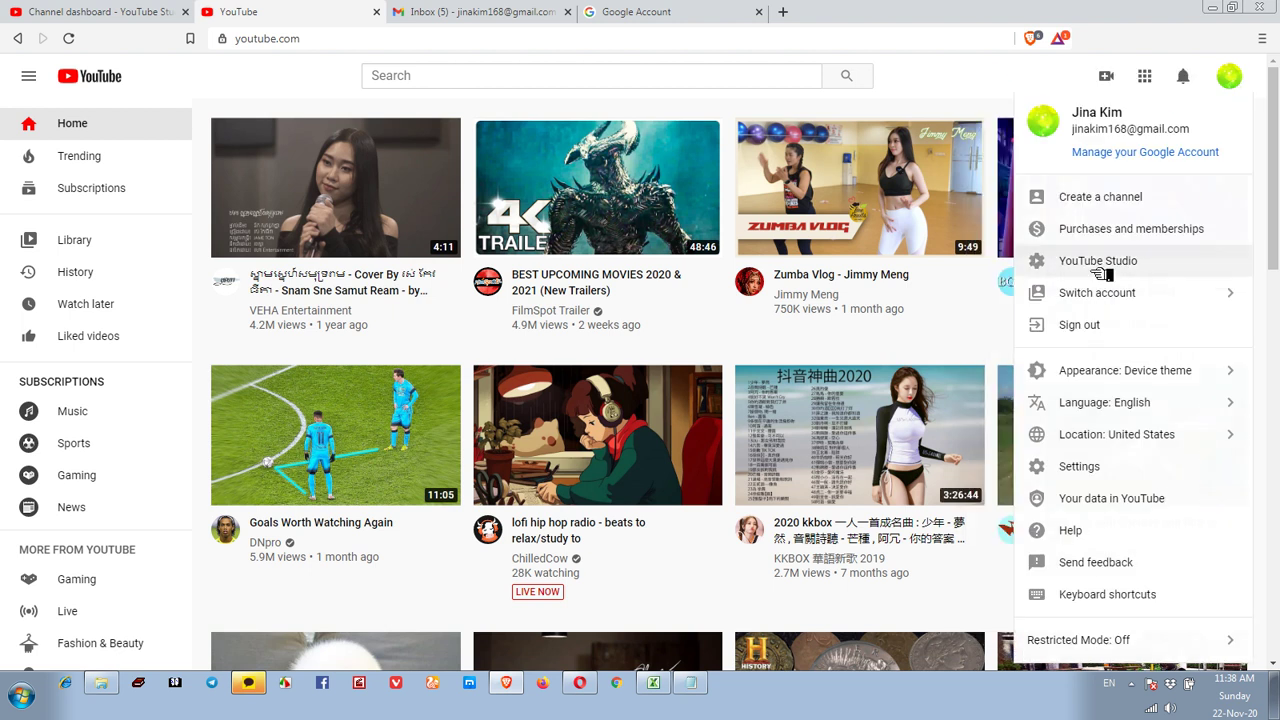
click(1099, 262)
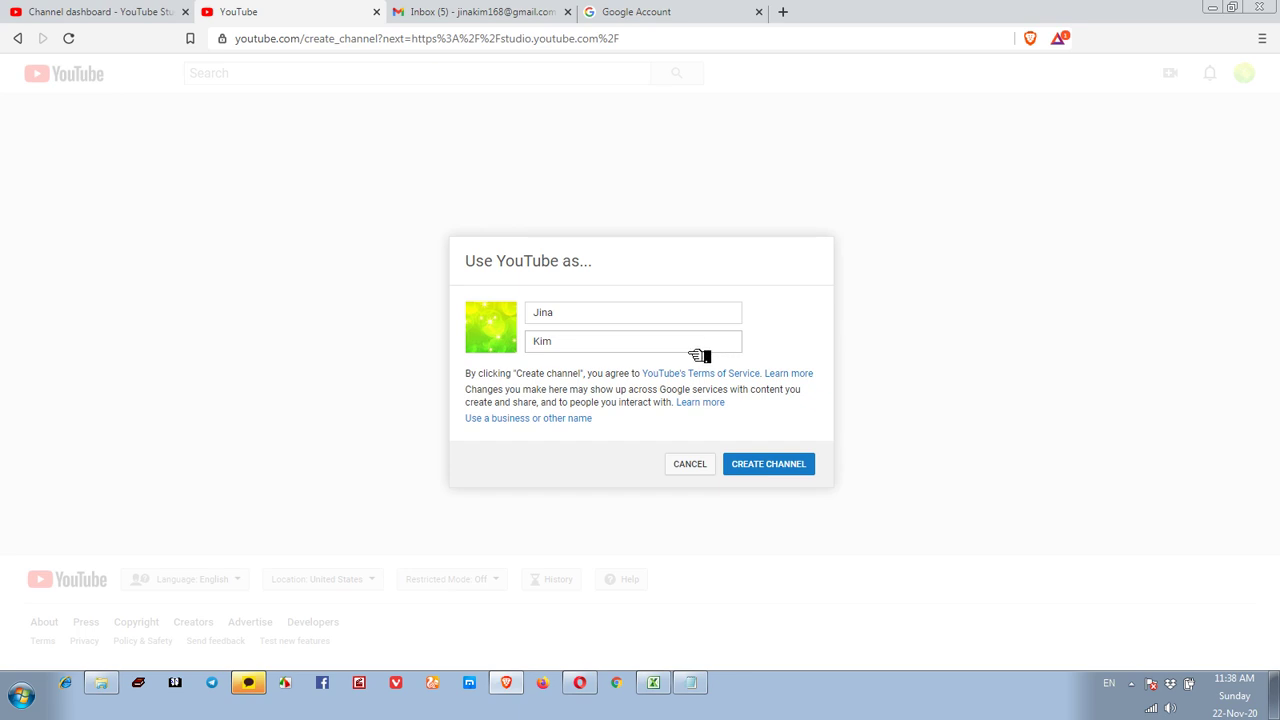
click(771, 464)
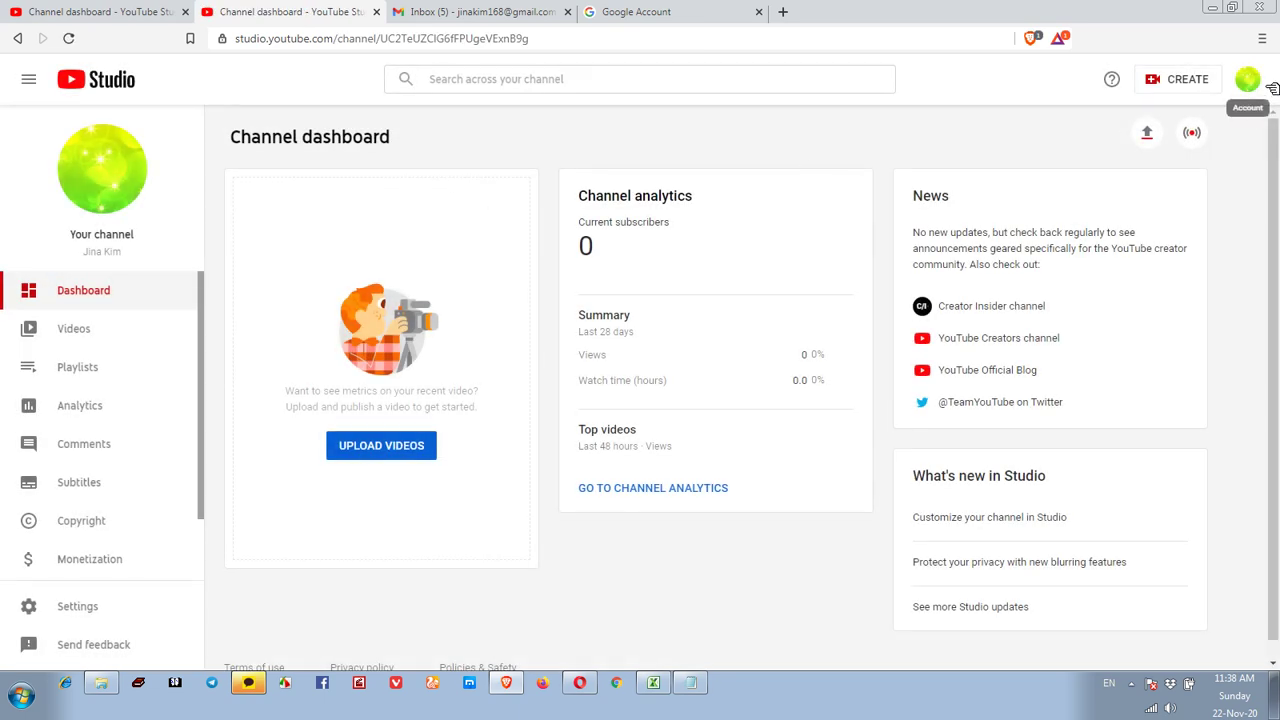
Step: Switch YouTube Studio to The Fun KH channel
click(1248, 79)
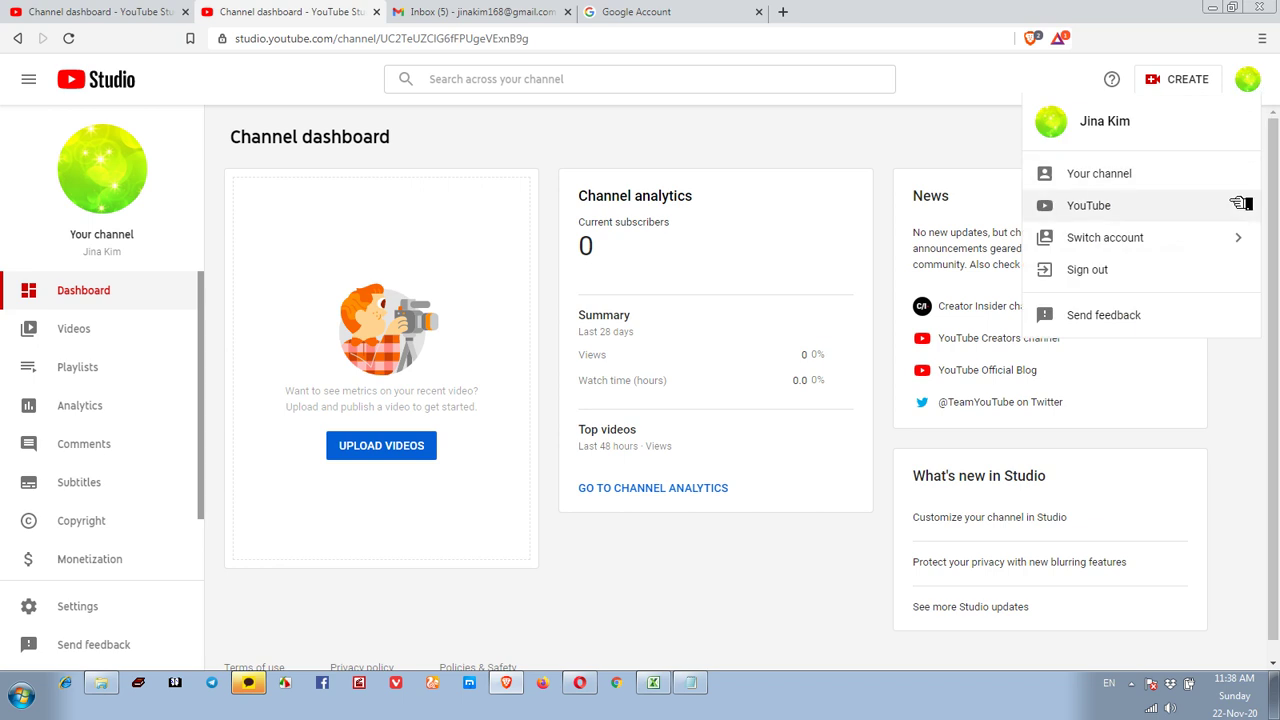
click(1243, 240)
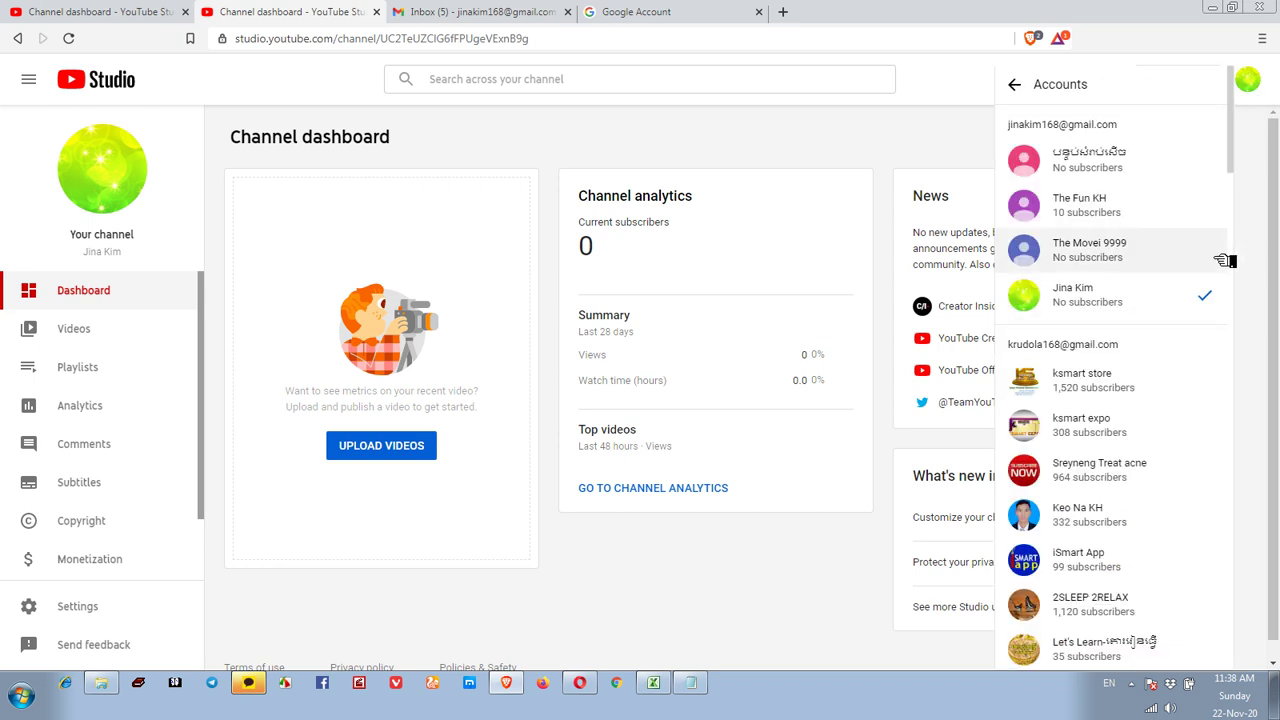
click(1113, 215)
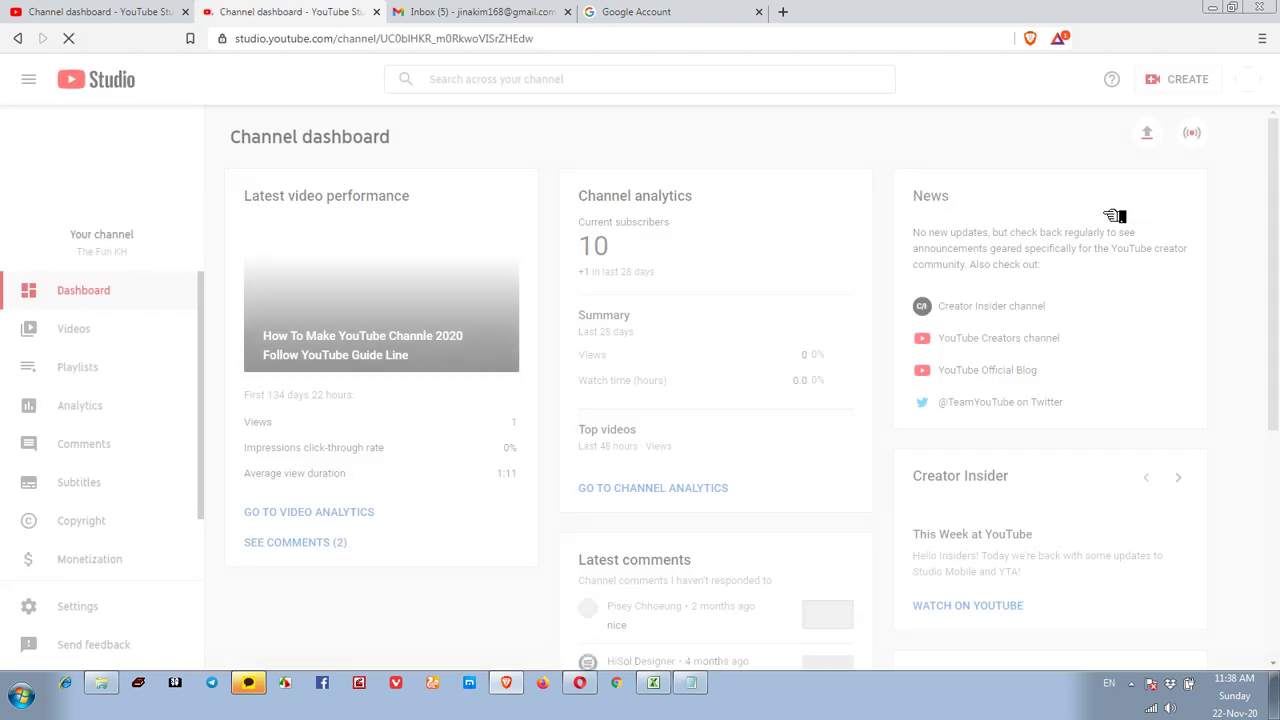
Step: Review The Fun KH's uploaded videos and dismiss the Studio introduction tips
click(168, 331)
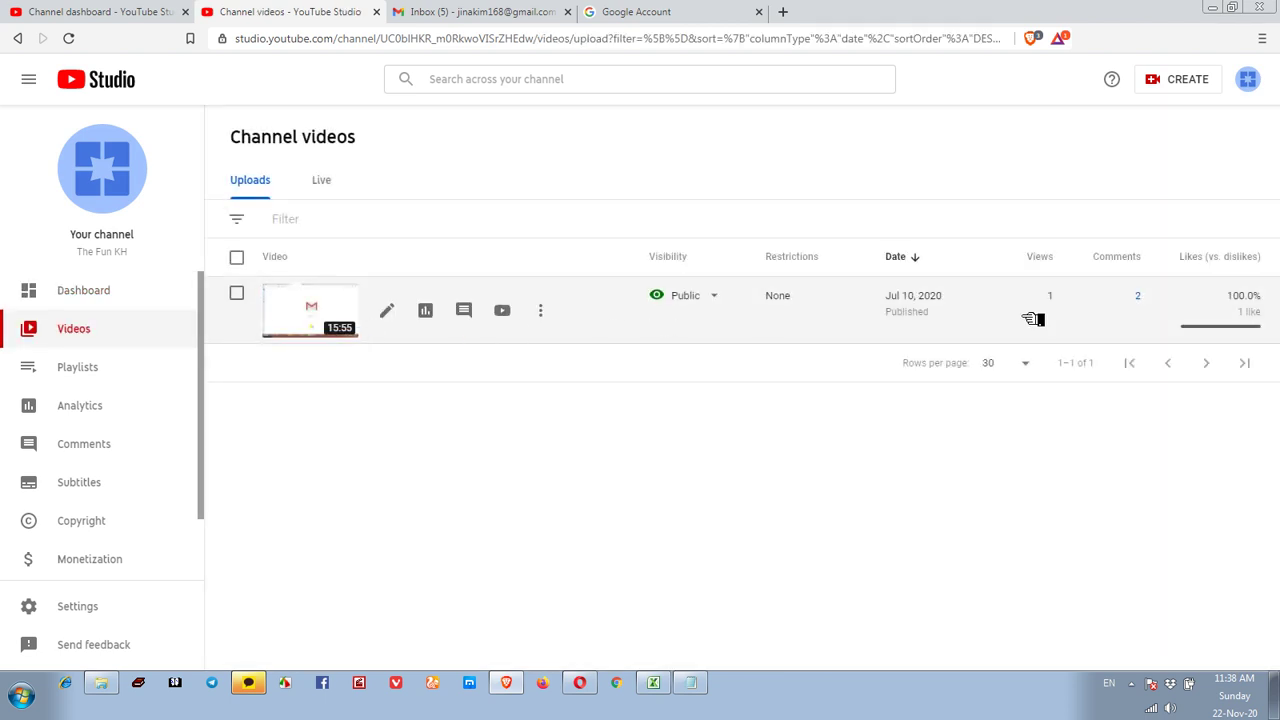
click(592, 438)
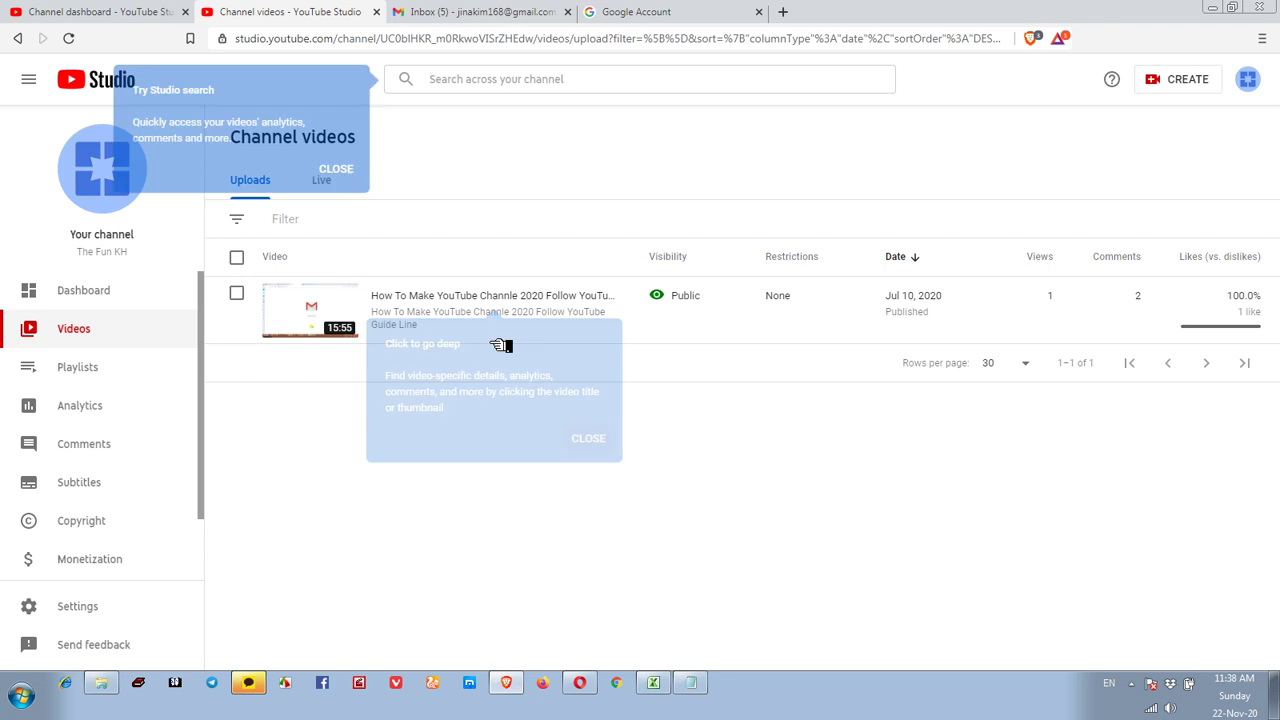
click(336, 169)
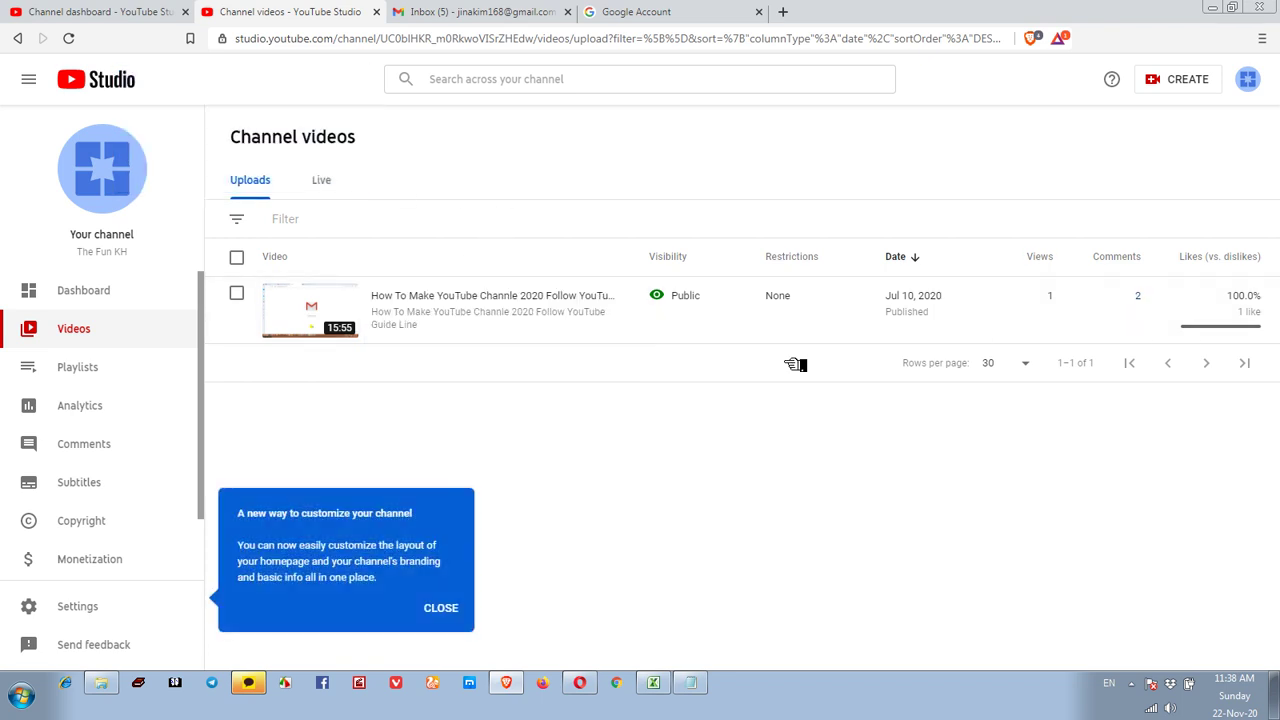
click(455, 608)
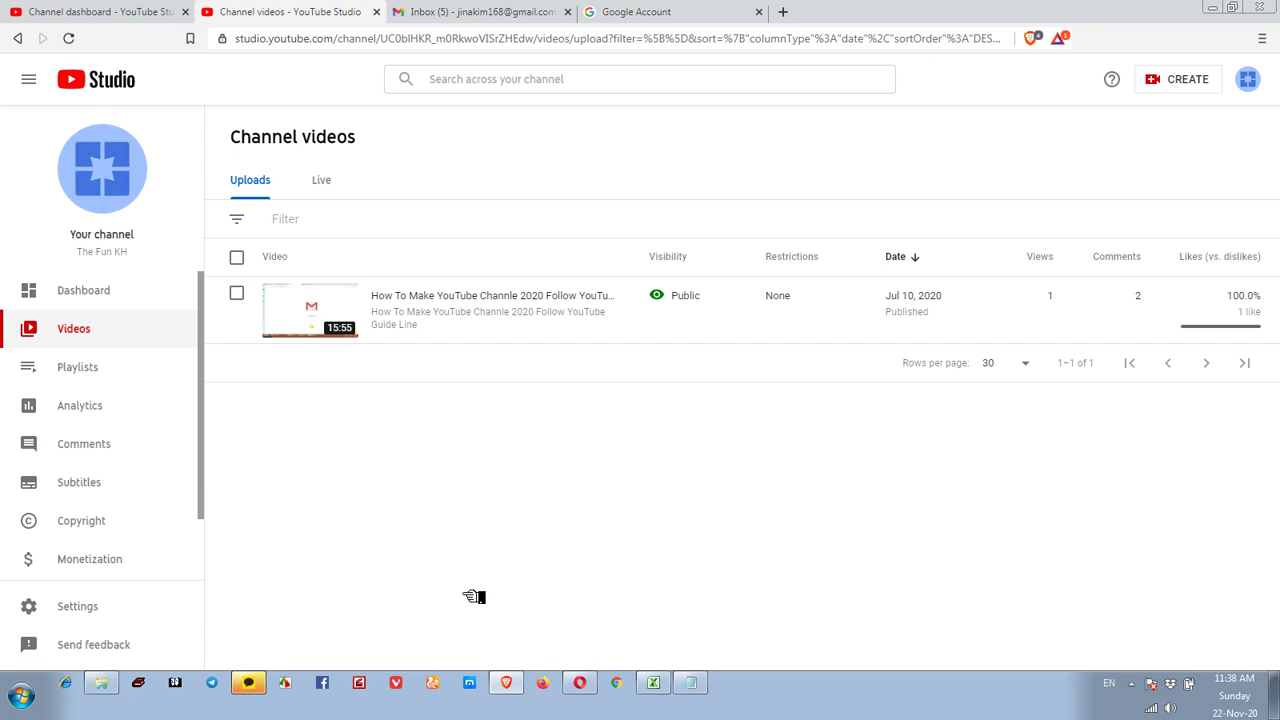
Step: Check the channels listed in the account switcher and reselect The Fun KH to return to its dashboard
click(1247, 82)
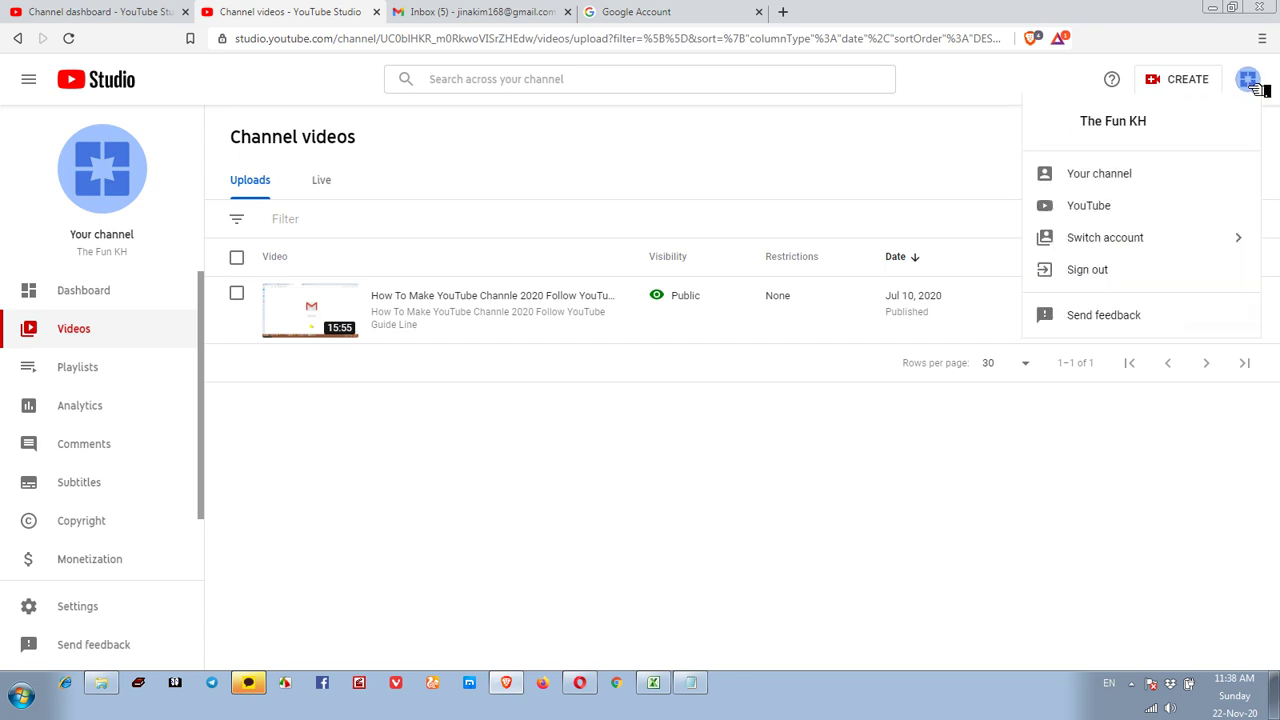
click(1210, 237)
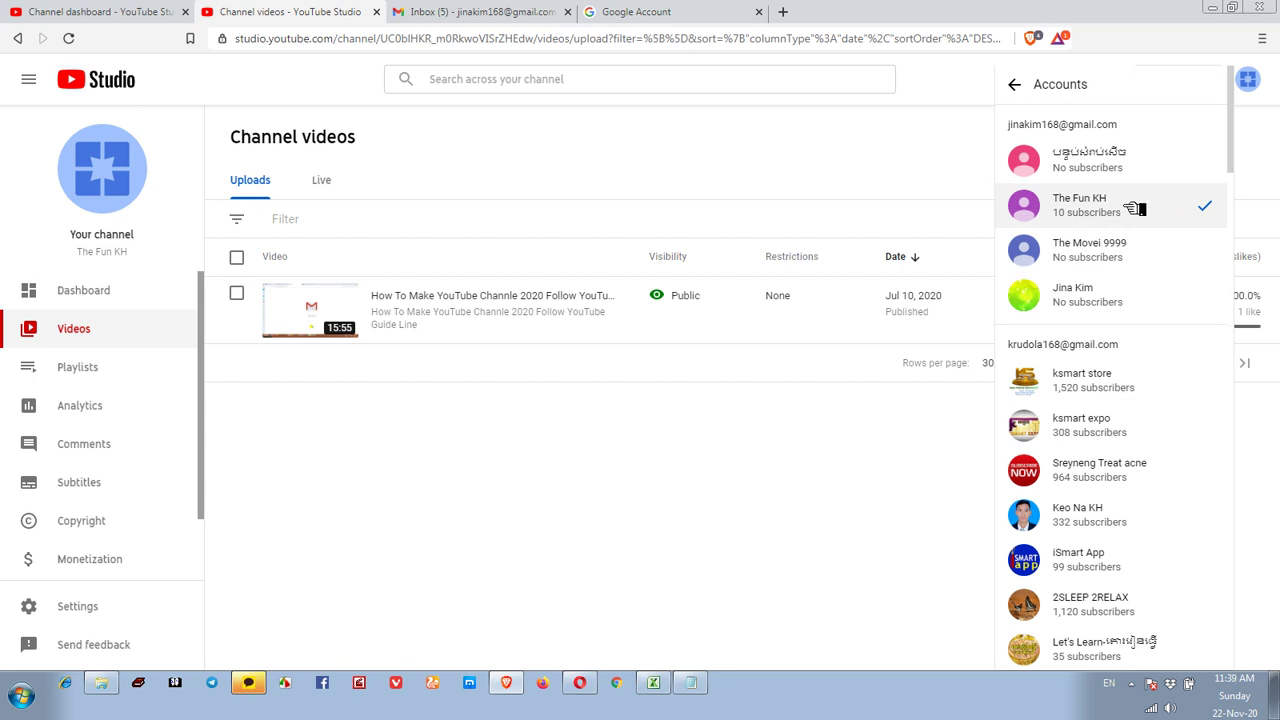
click(1155, 208)
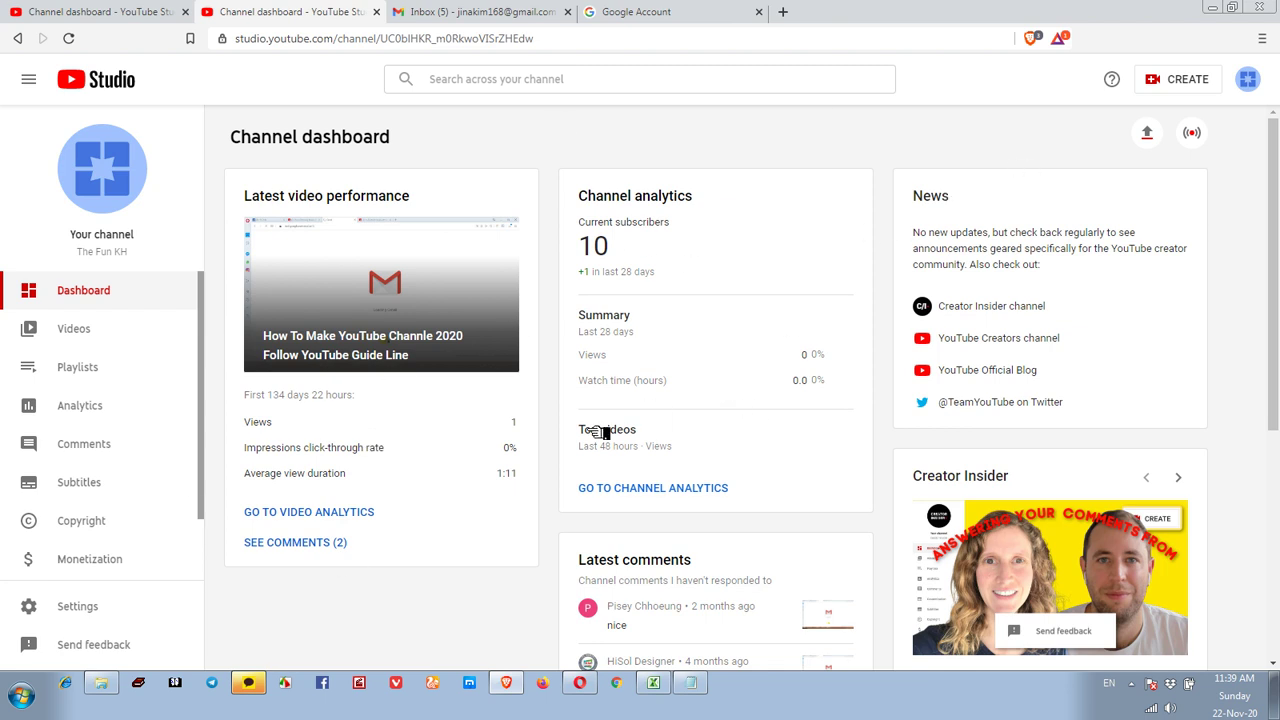
Step: Open The Fun KH's permission settings and go to its Brand Account details in Google Account
scroll(126, 553, down, 1)
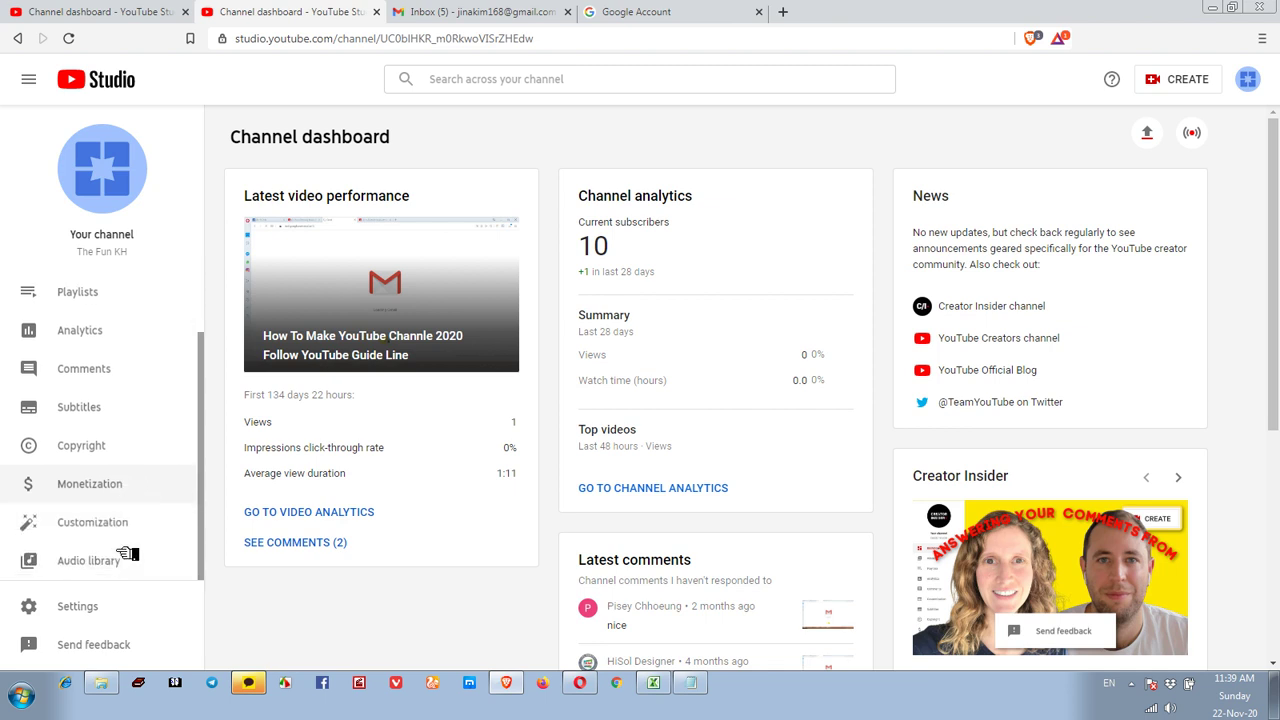
click(99, 607)
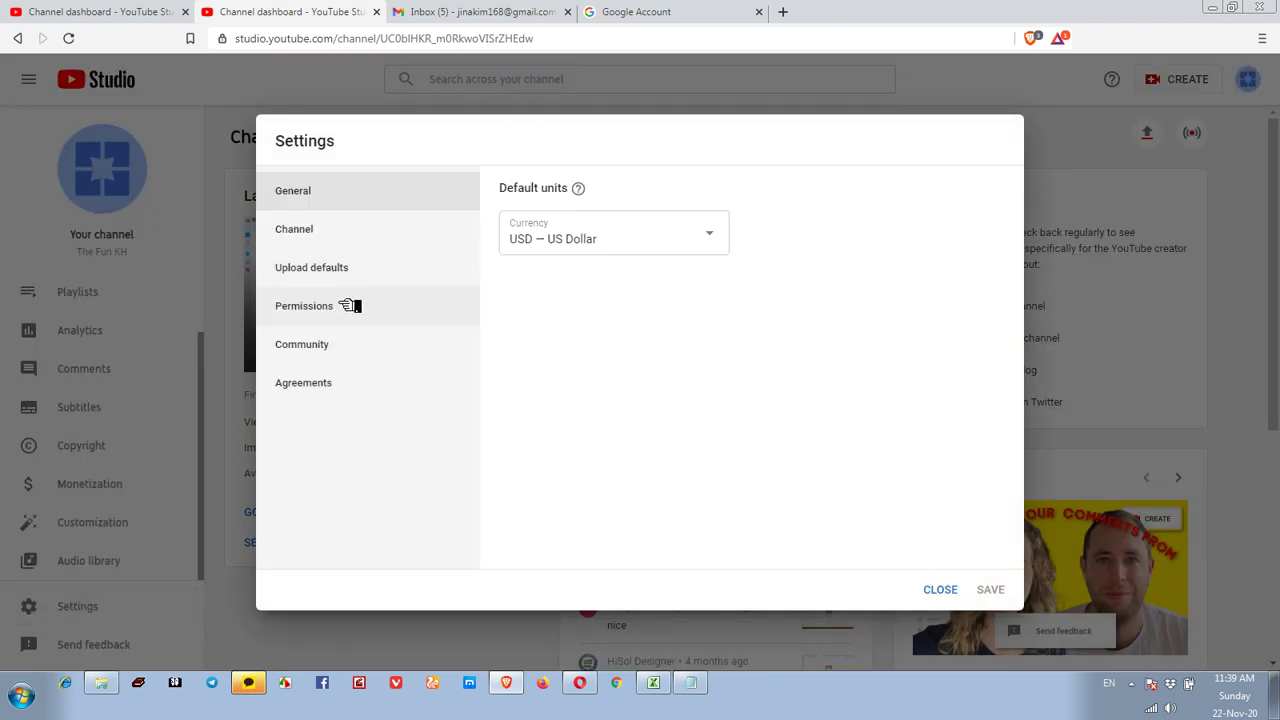
click(346, 305)
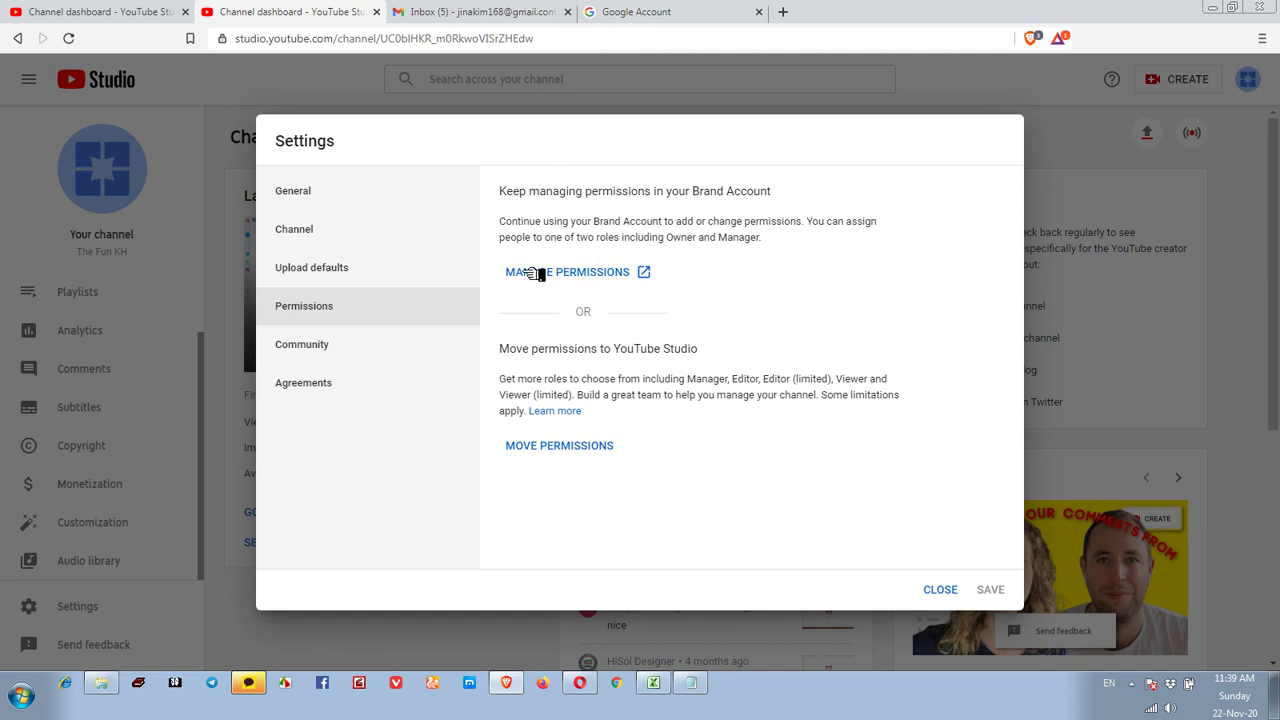
click(580, 279)
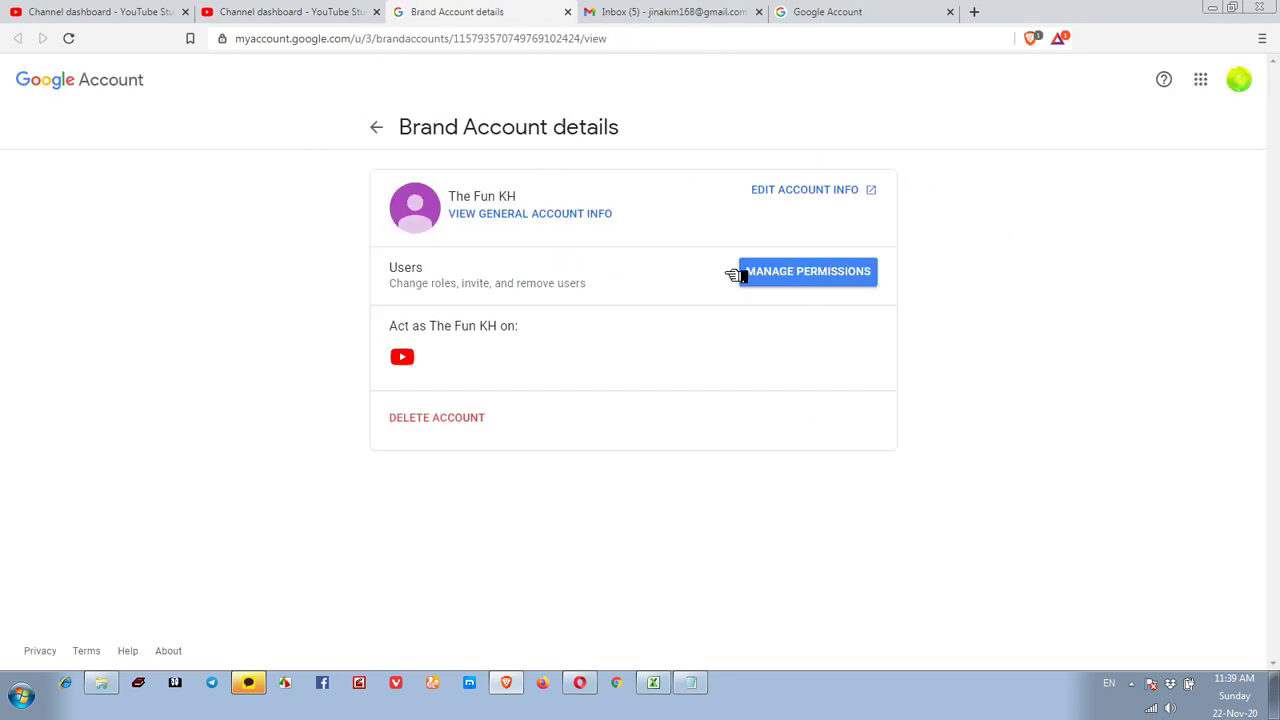
Step: Verify the account owner's identity with the verification code sent by text message and open The Fun KH's user permissions
click(842, 270)
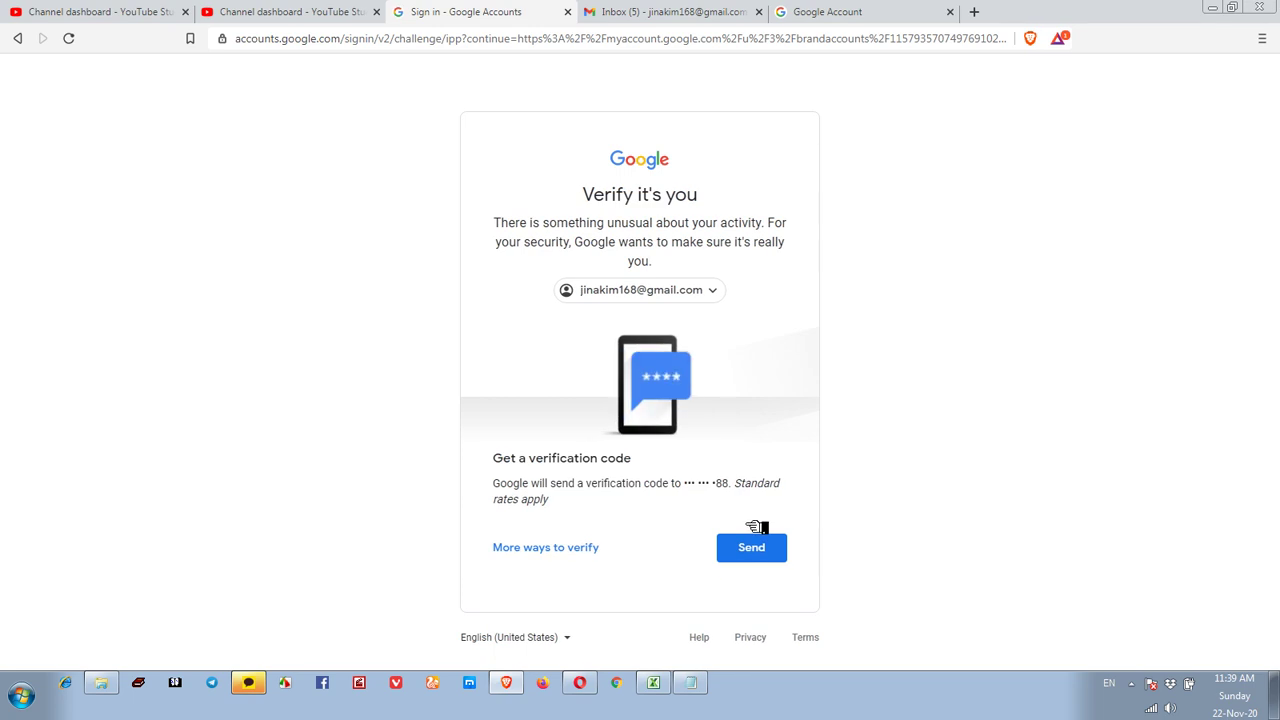
click(780, 551)
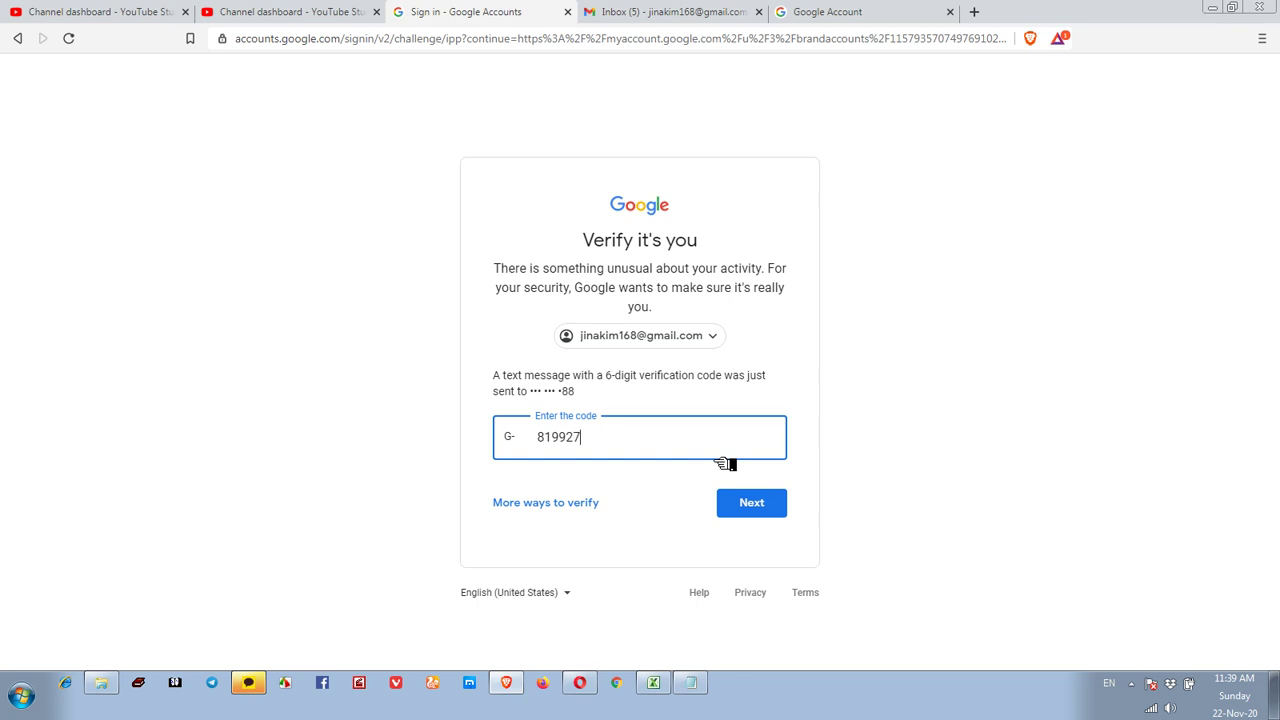
click(749, 502)
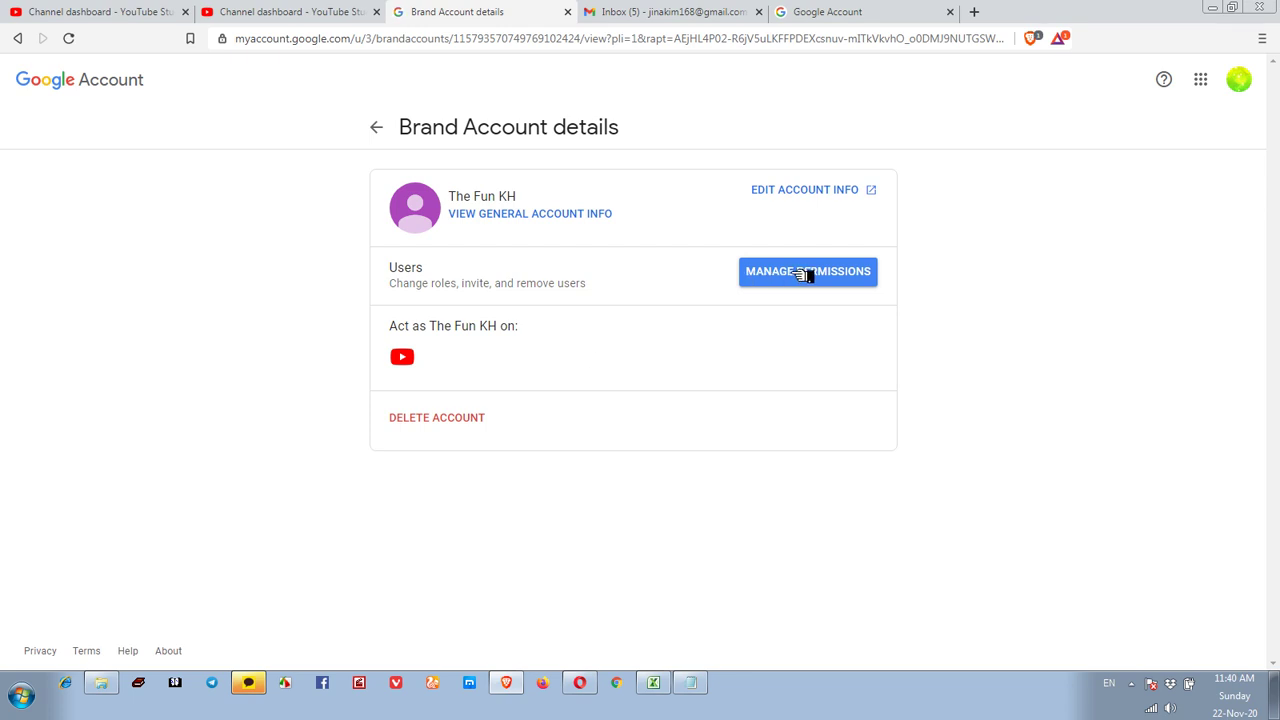
click(805, 273)
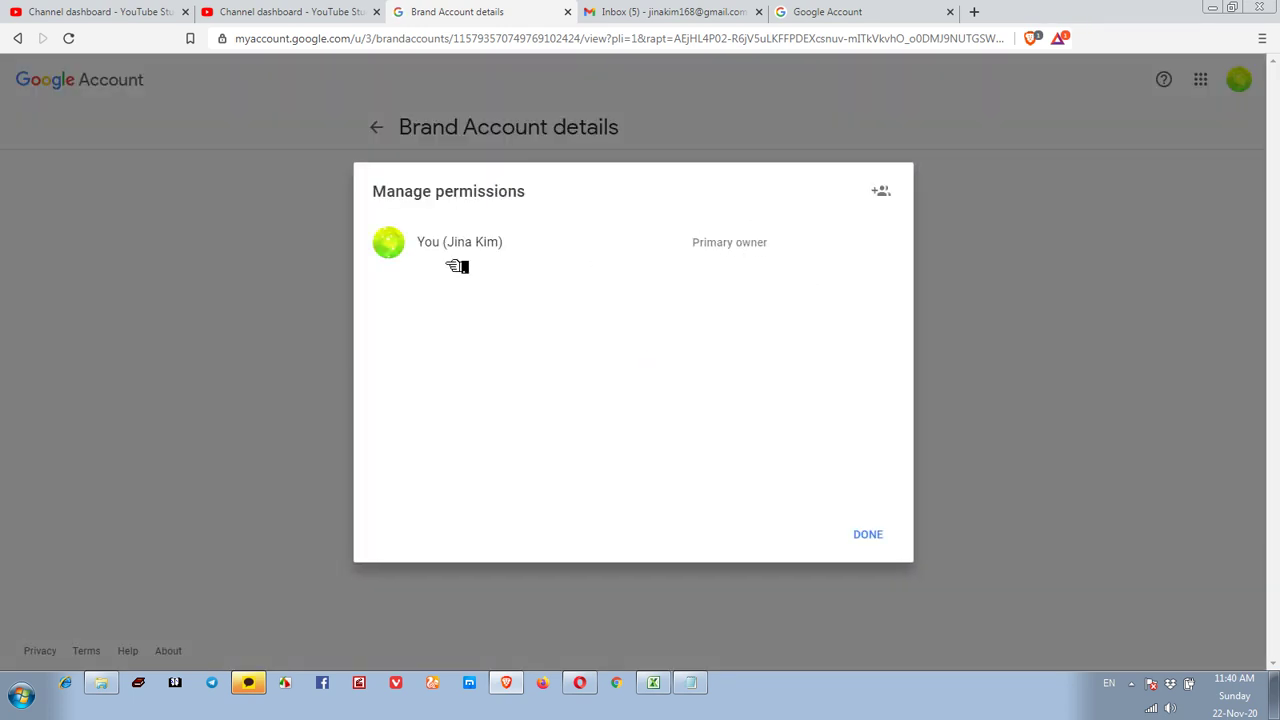
Step: Copy the new owner's e-mail address from the Notepad note and return to the browser
click(692, 684)
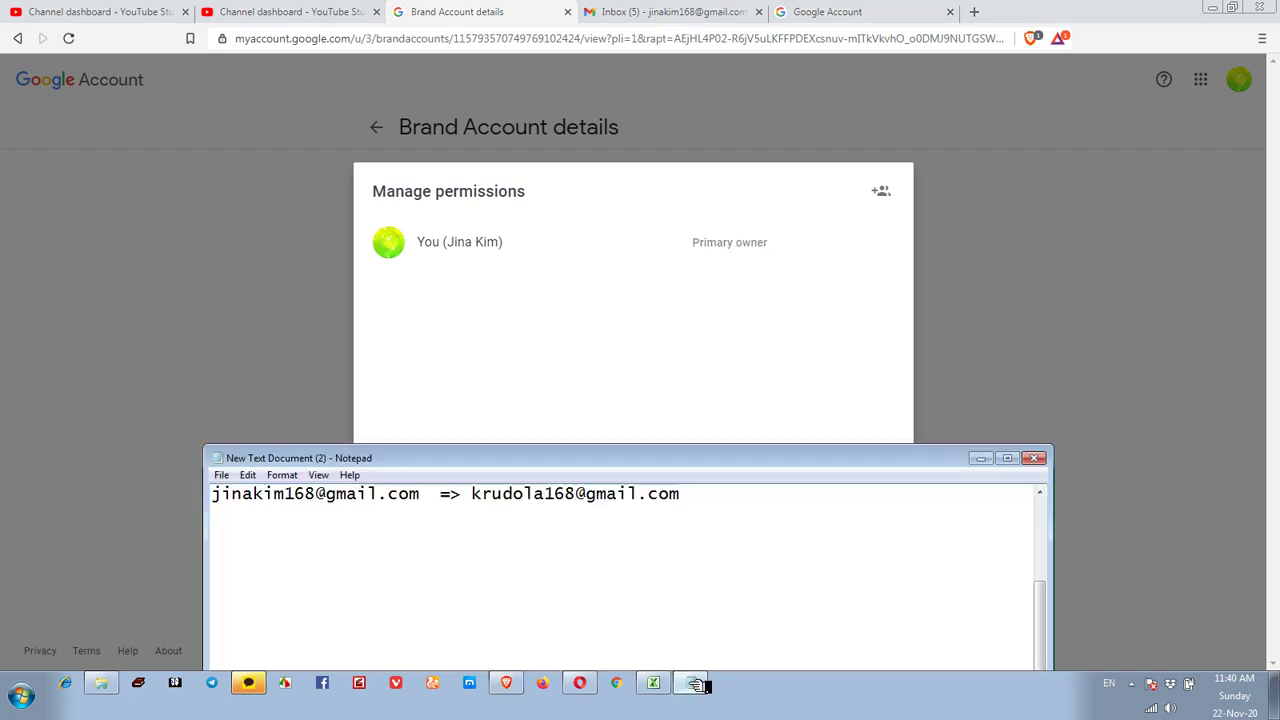
drag(722, 493, 484, 493)
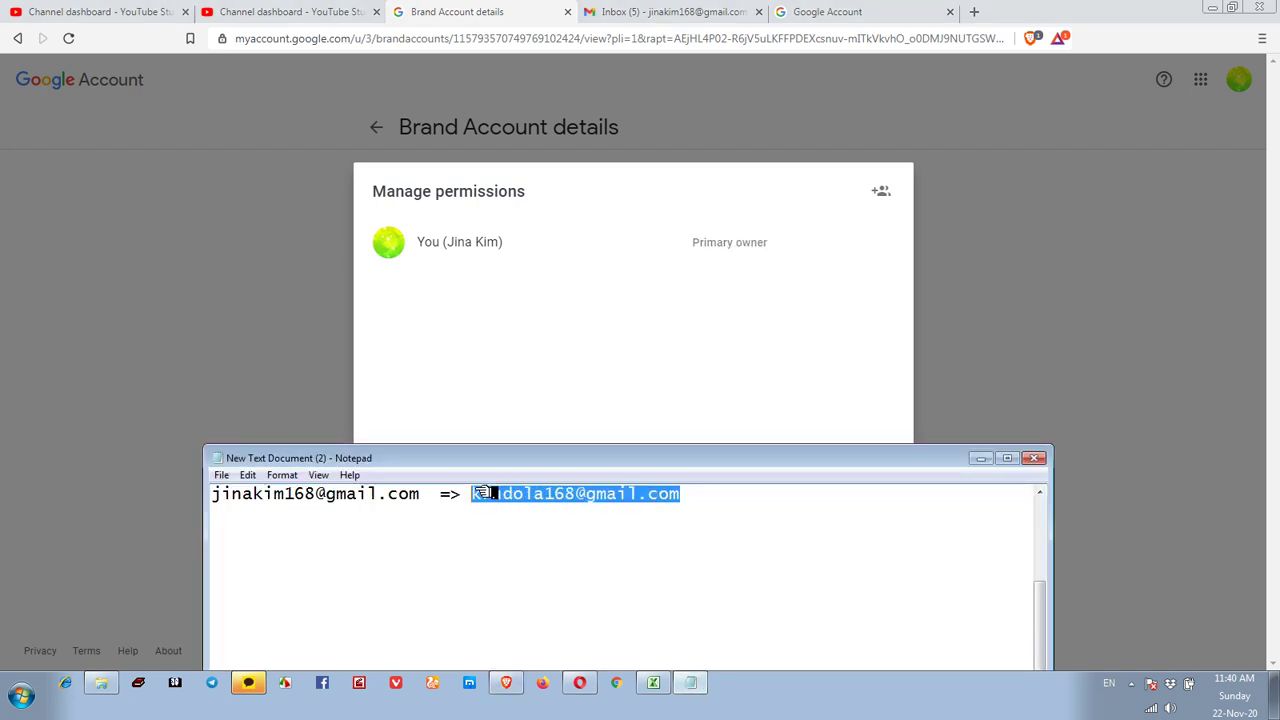
right_click(505, 498)
click(545, 326)
click(910, 263)
Step: Invite the copied e-mail address to The Fun KH with the Owner role and check it against the Notepad note
click(886, 192)
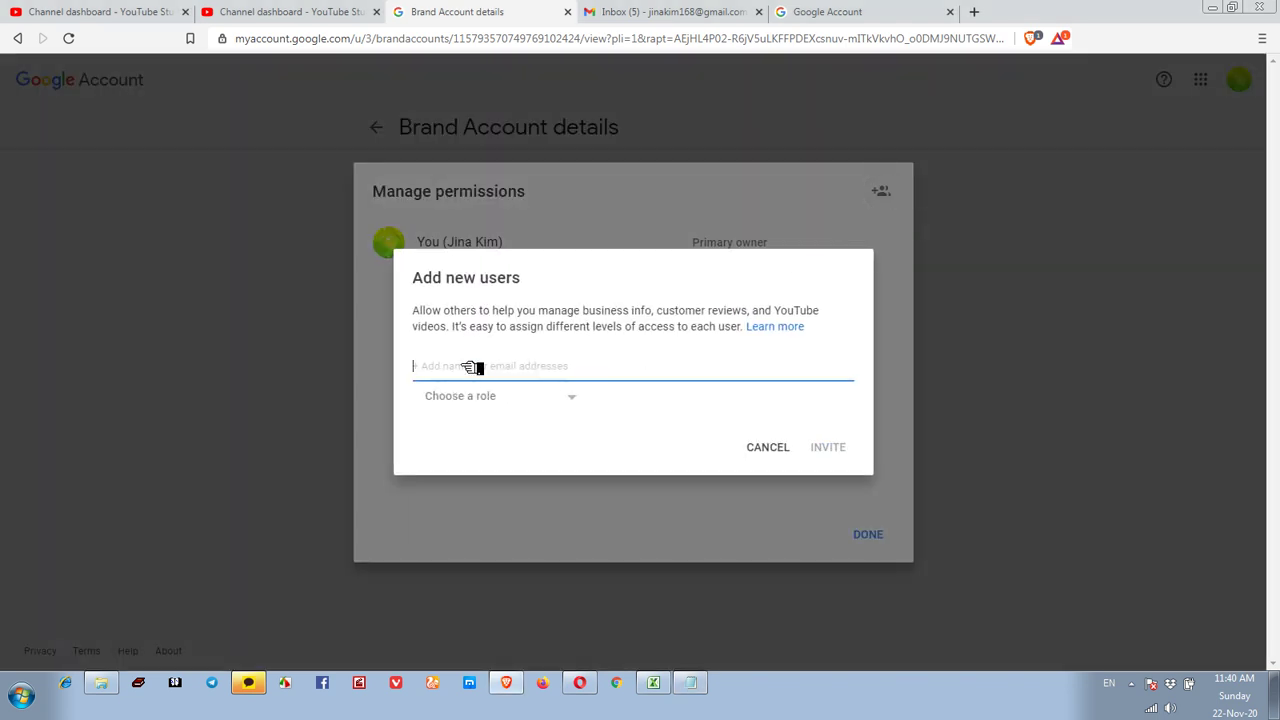
key(ctrl+v)
click(535, 410)
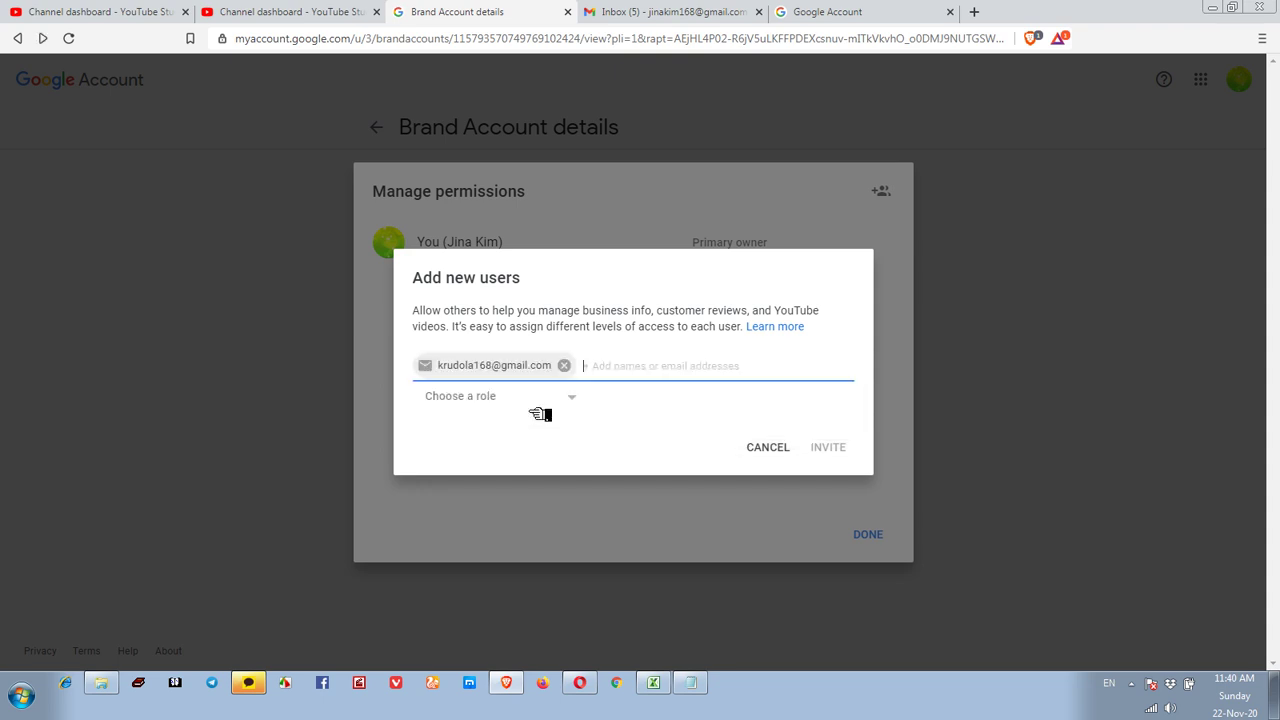
click(578, 401)
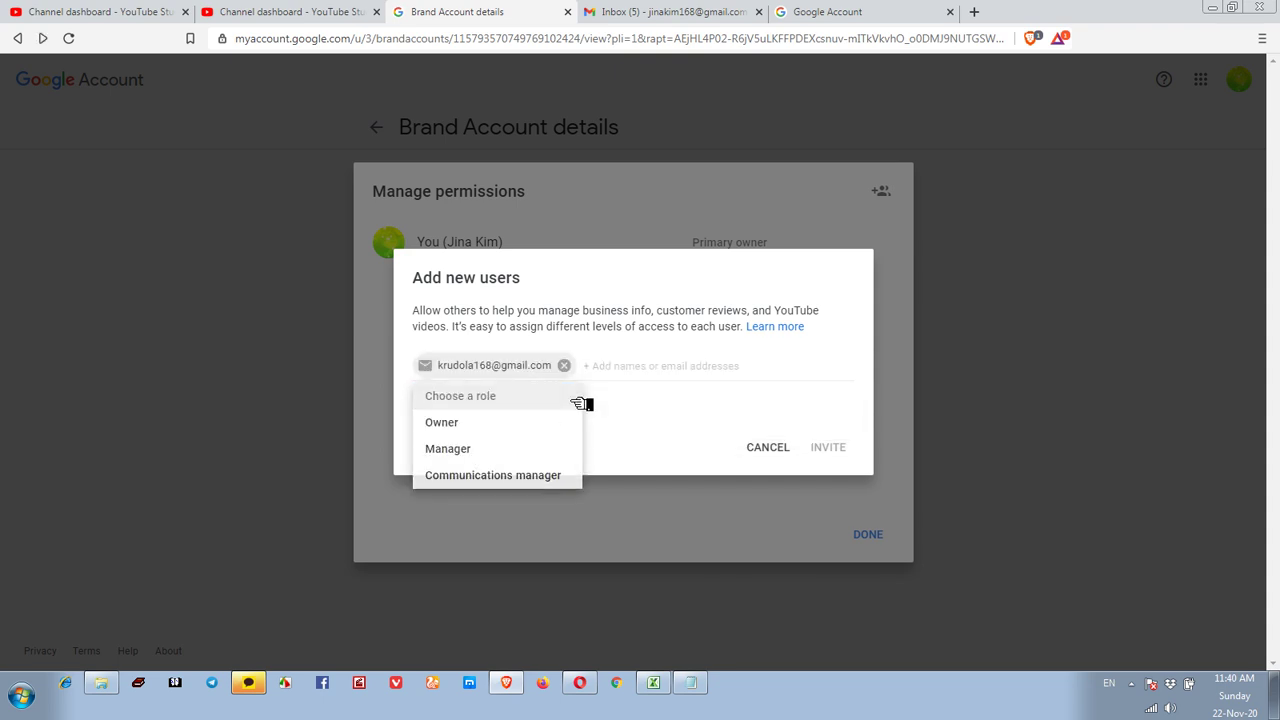
click(458, 427)
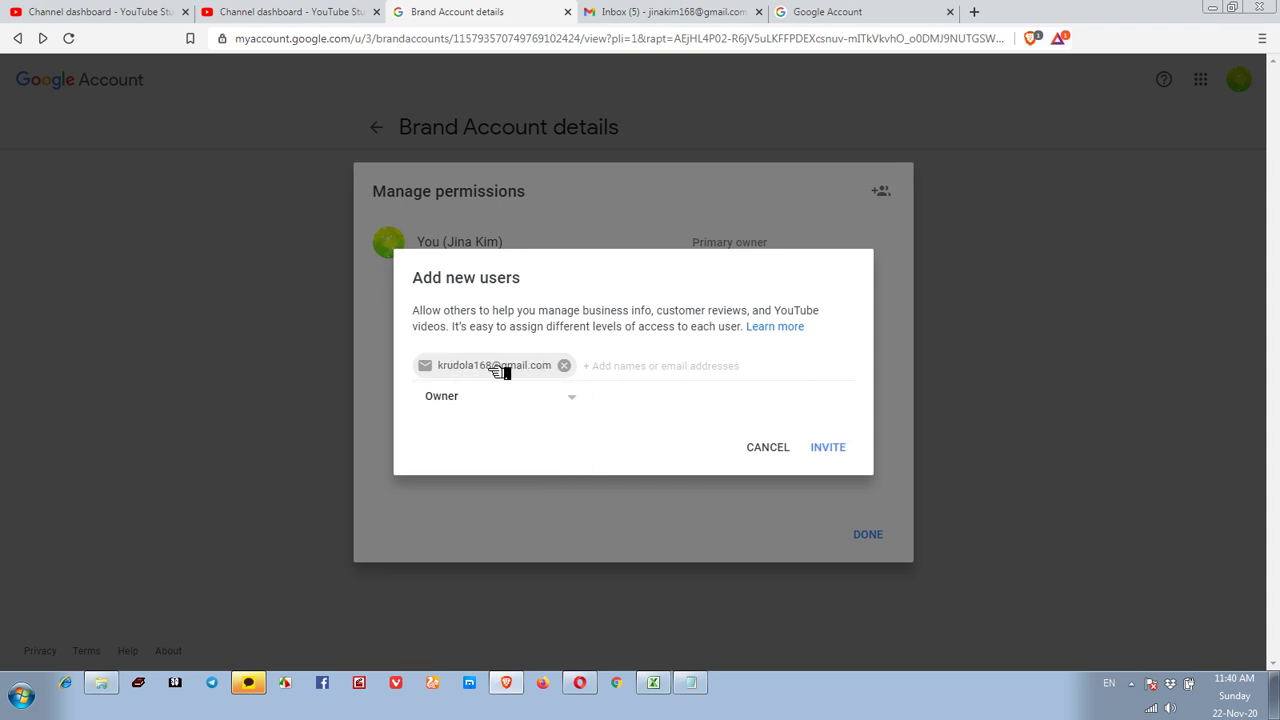
click(845, 448)
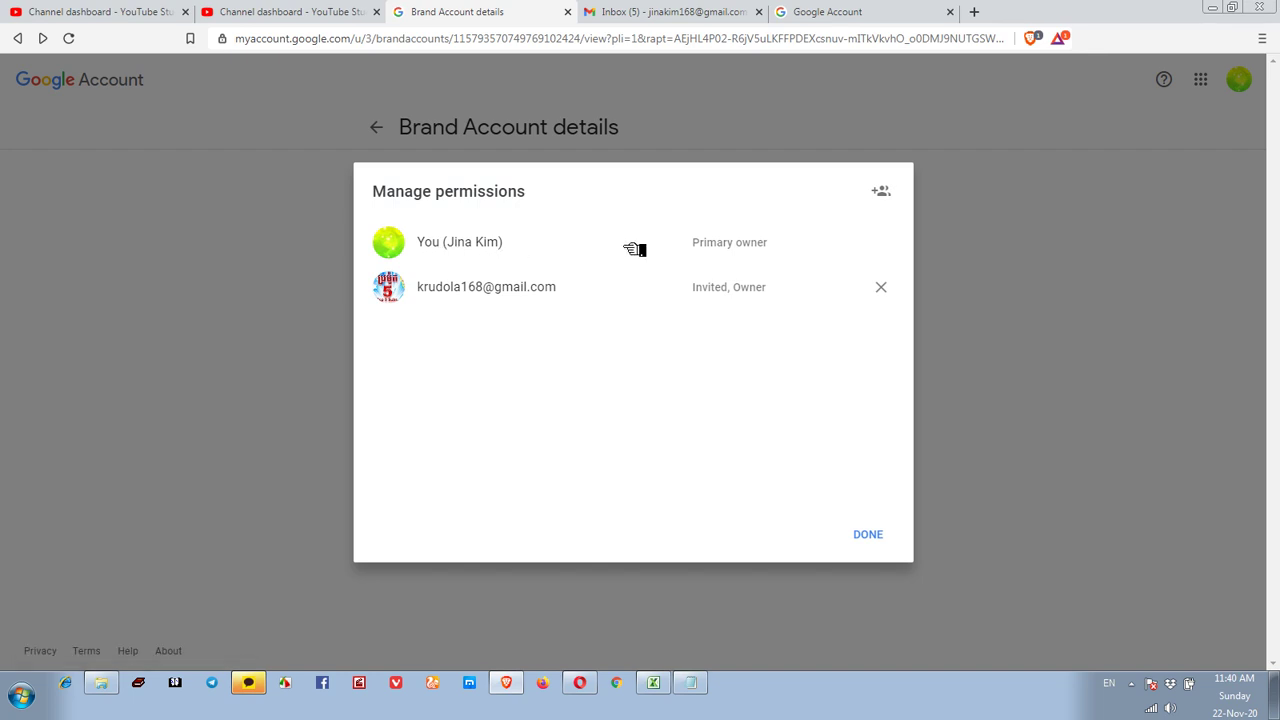
click(698, 686)
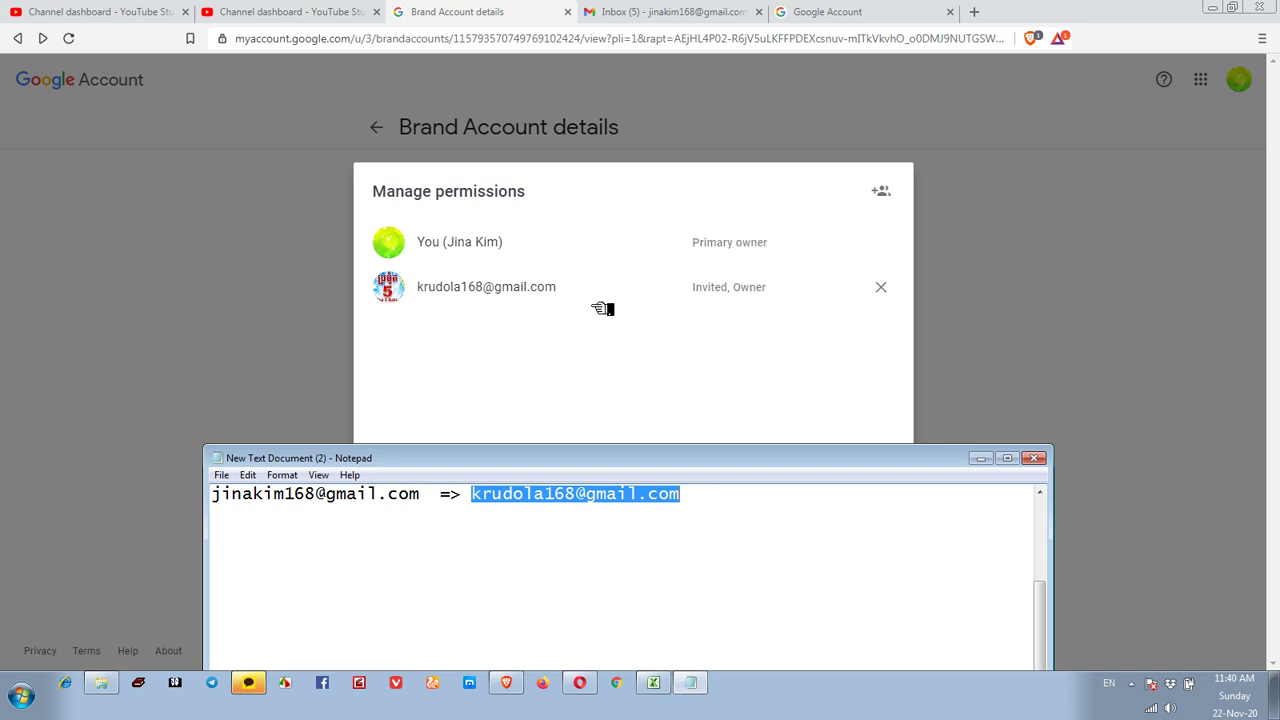
click(829, 314)
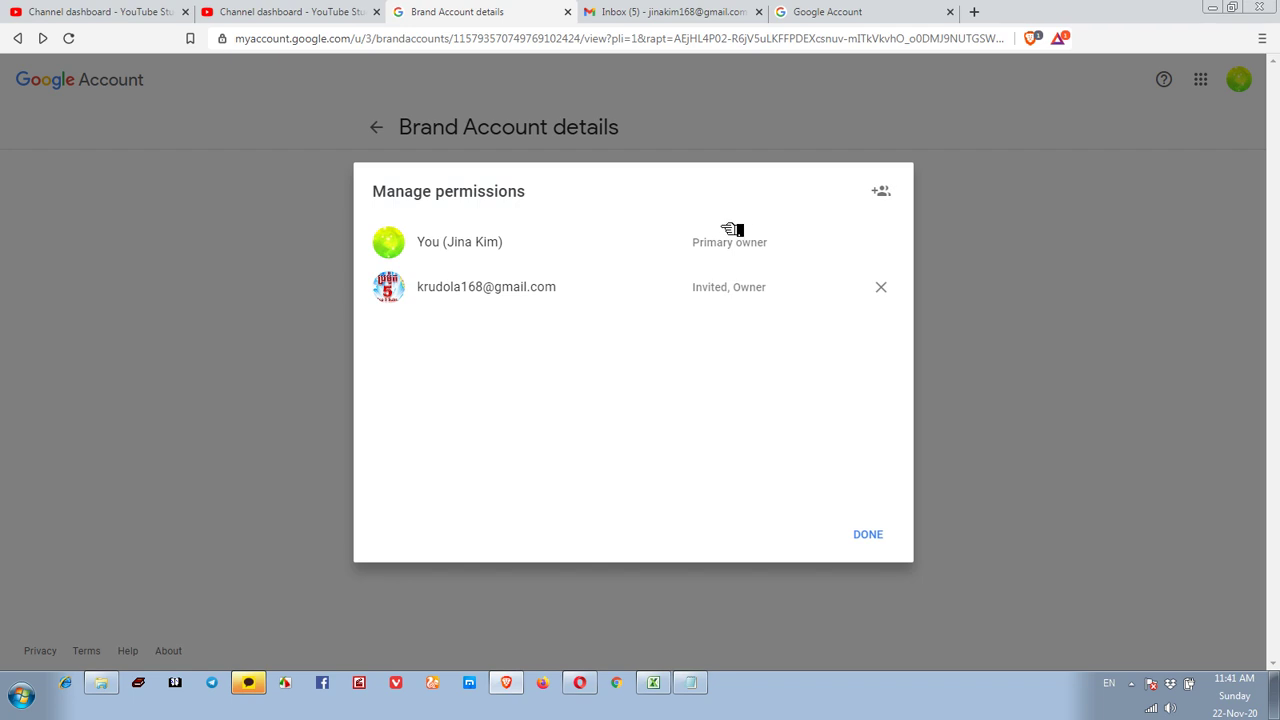
Step: Close the permissions list, switch to Opera and open the invited owner's inbox at gmail.com, closing the other account's inbox
click(867, 535)
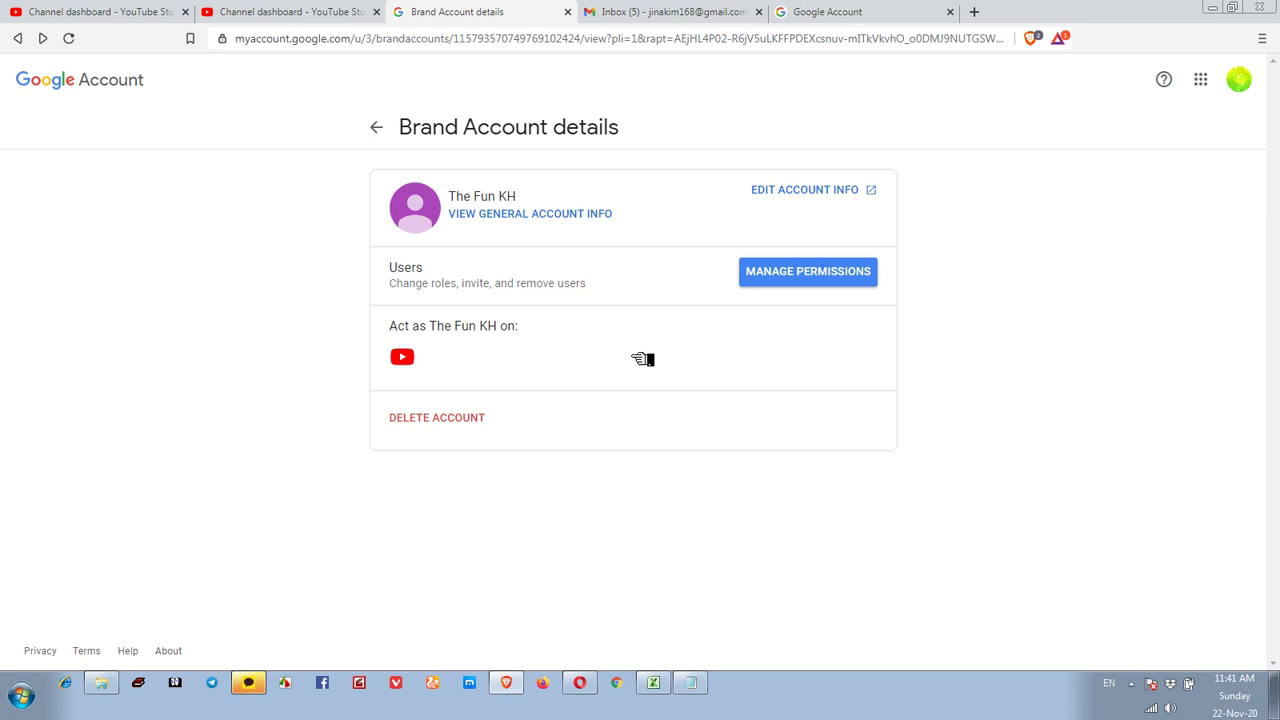
click(582, 684)
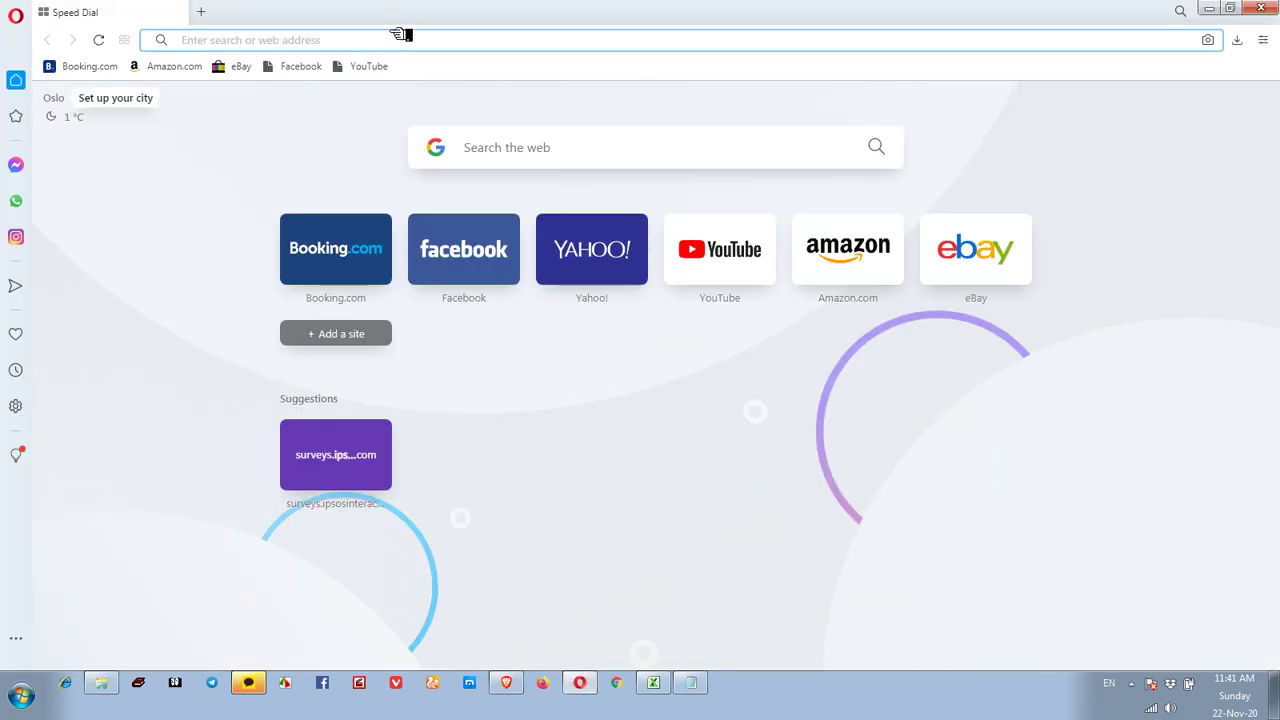
text(gmail.com)
key(Return)
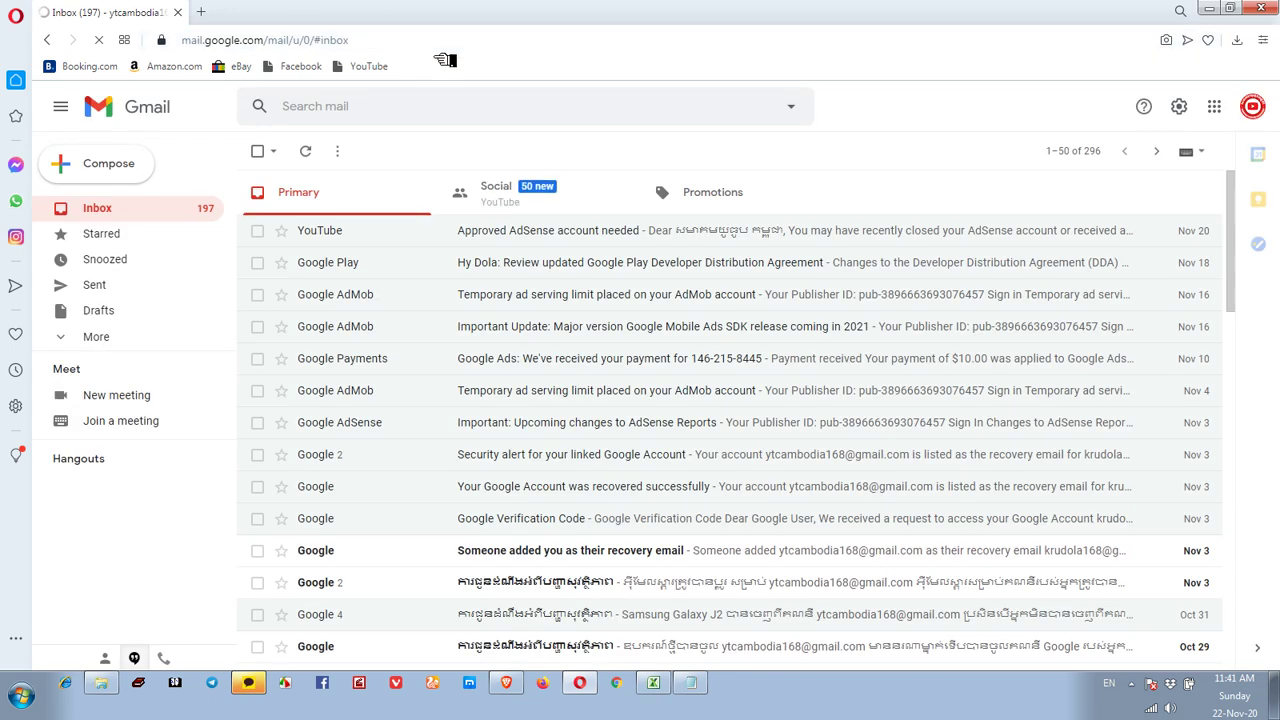
click(1253, 107)
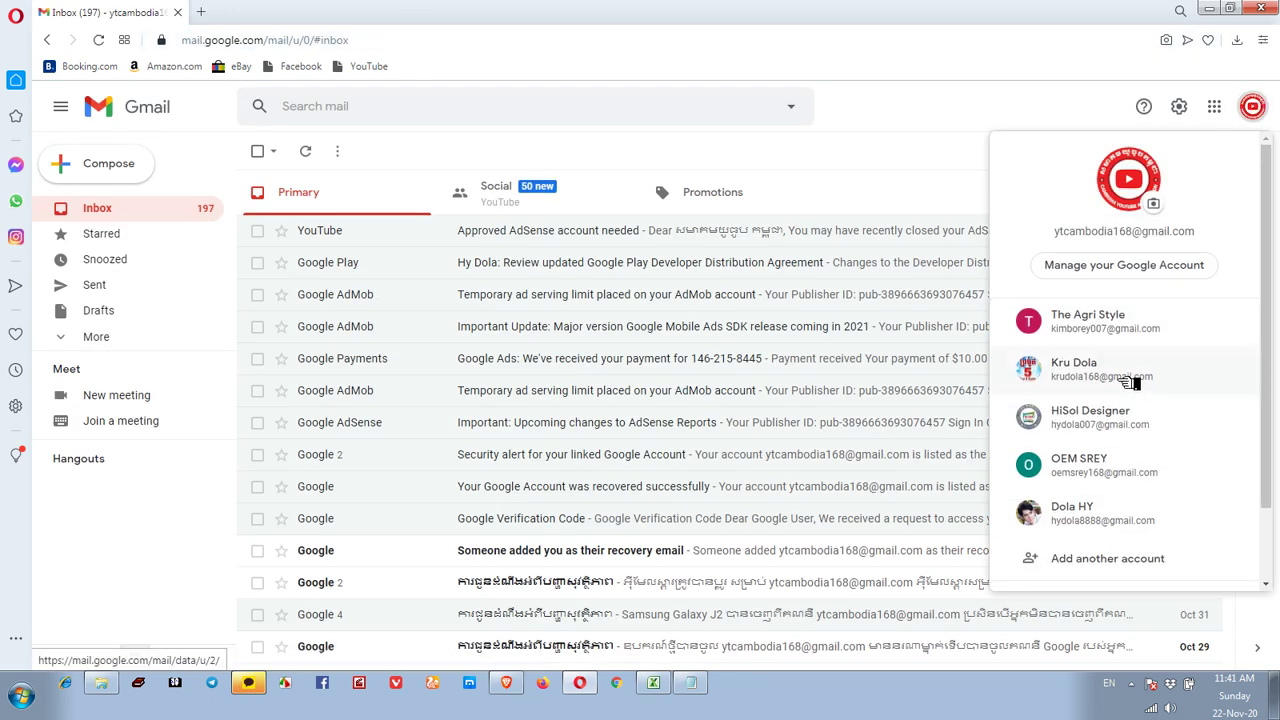
click(1128, 380)
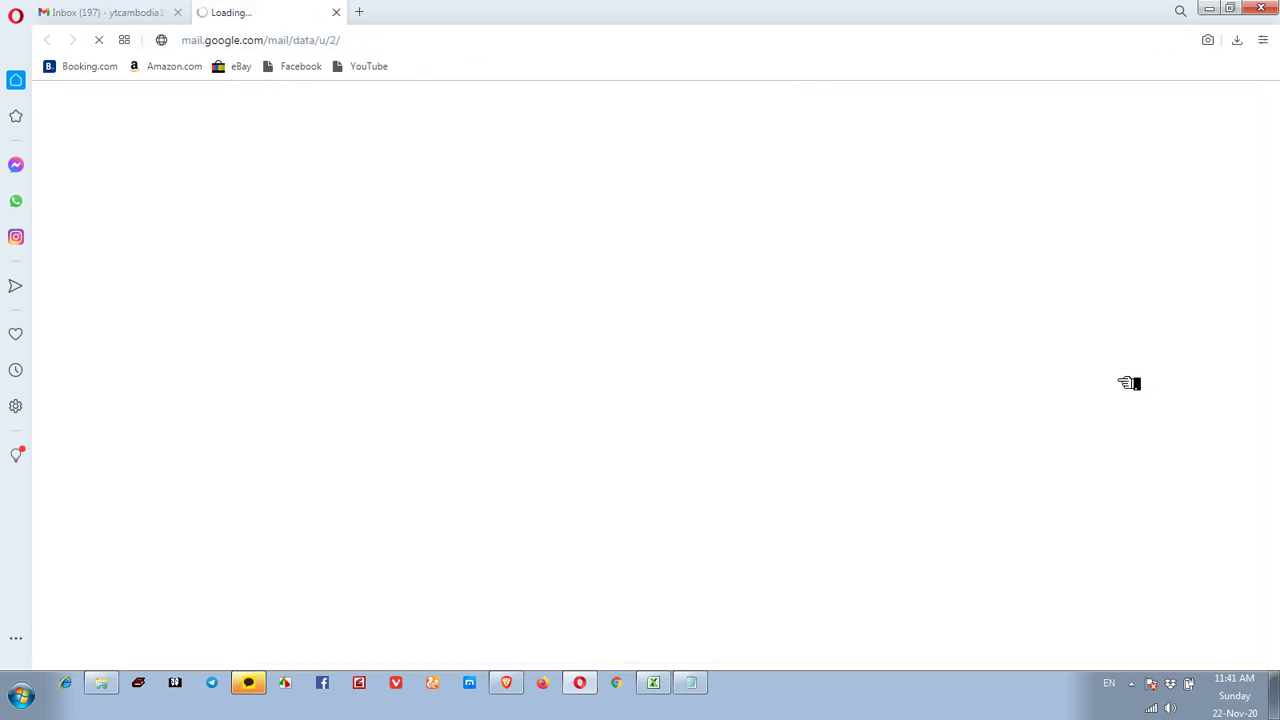
click(179, 12)
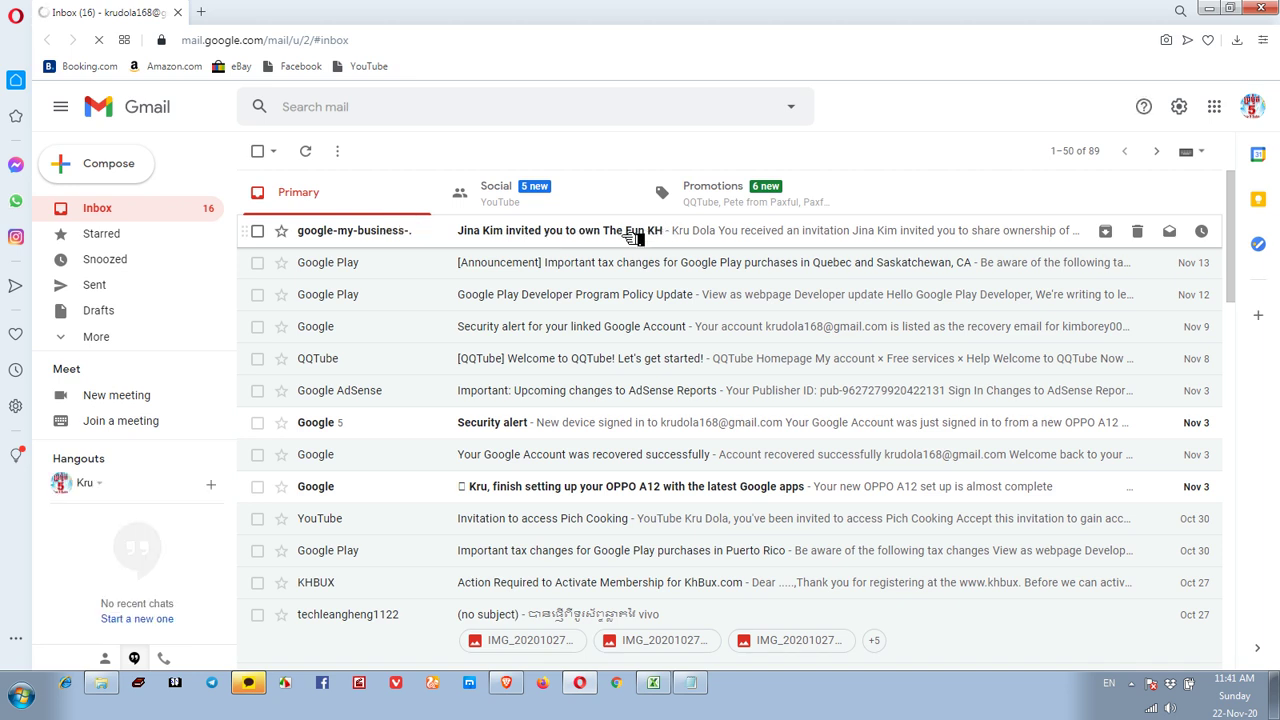
Step: Open the e-mail inviting the account to own The Fun KH and accept the ownership invitation
click(633, 237)
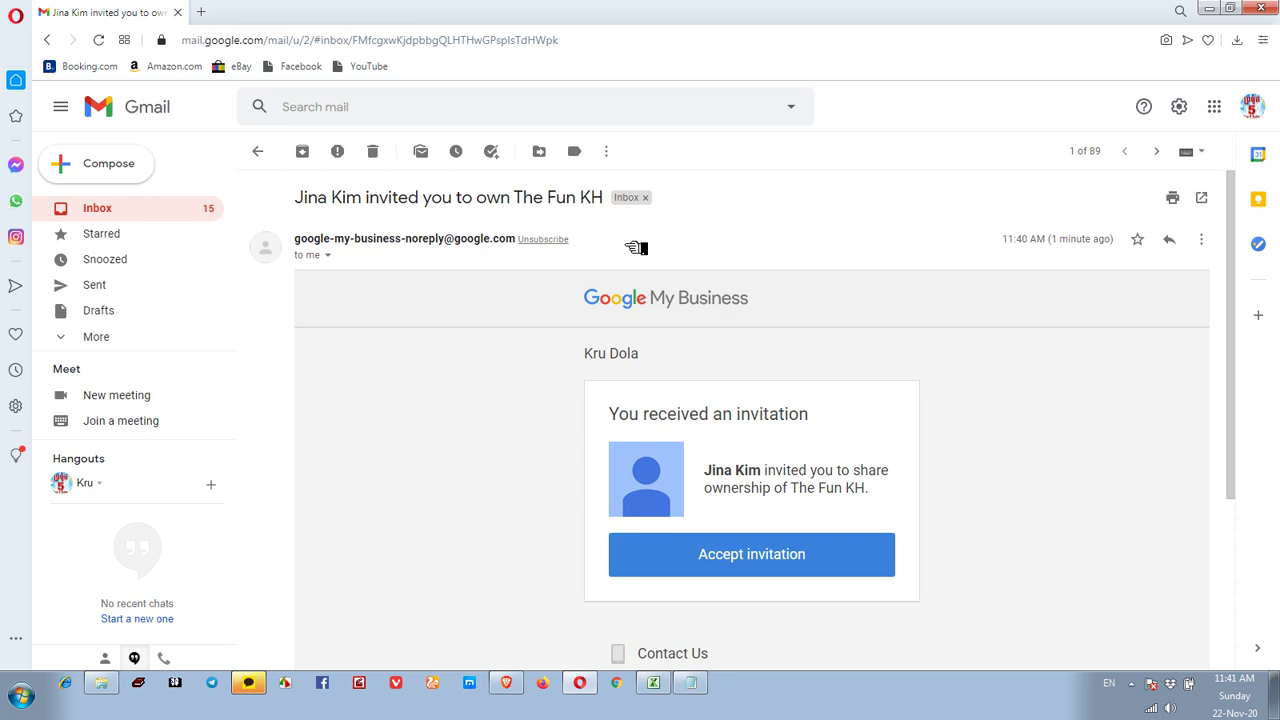
click(783, 560)
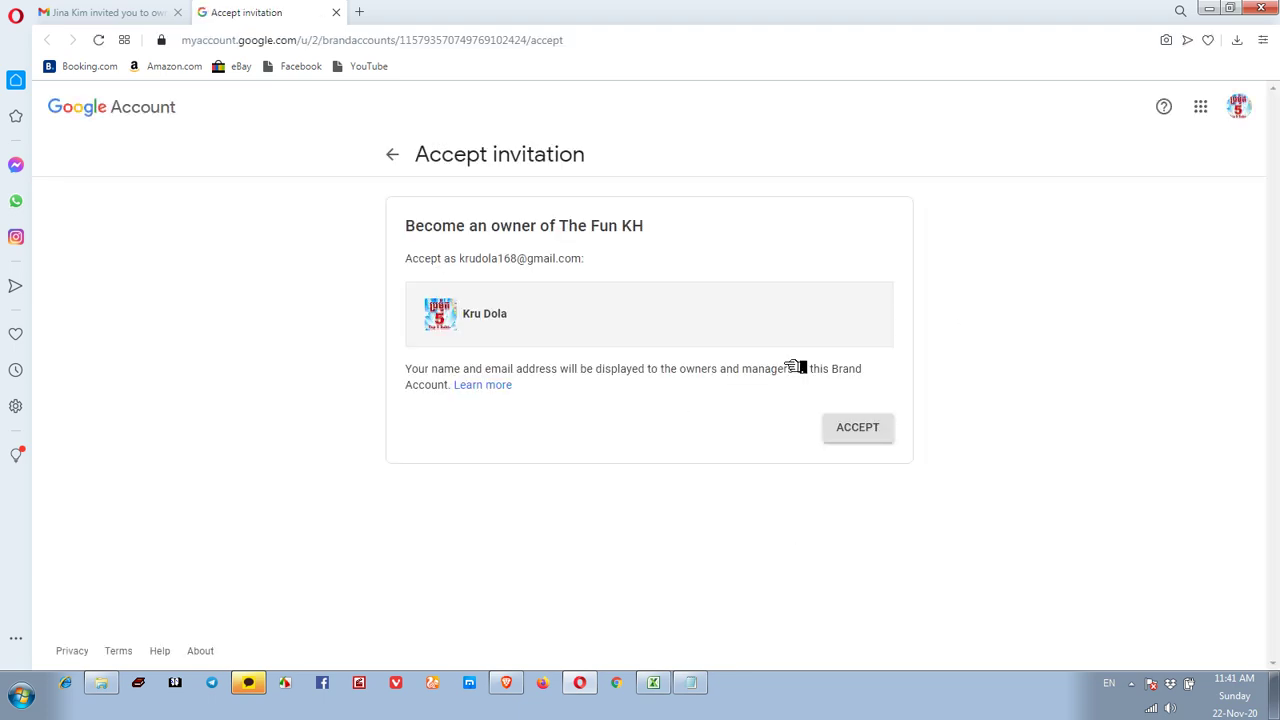
click(877, 426)
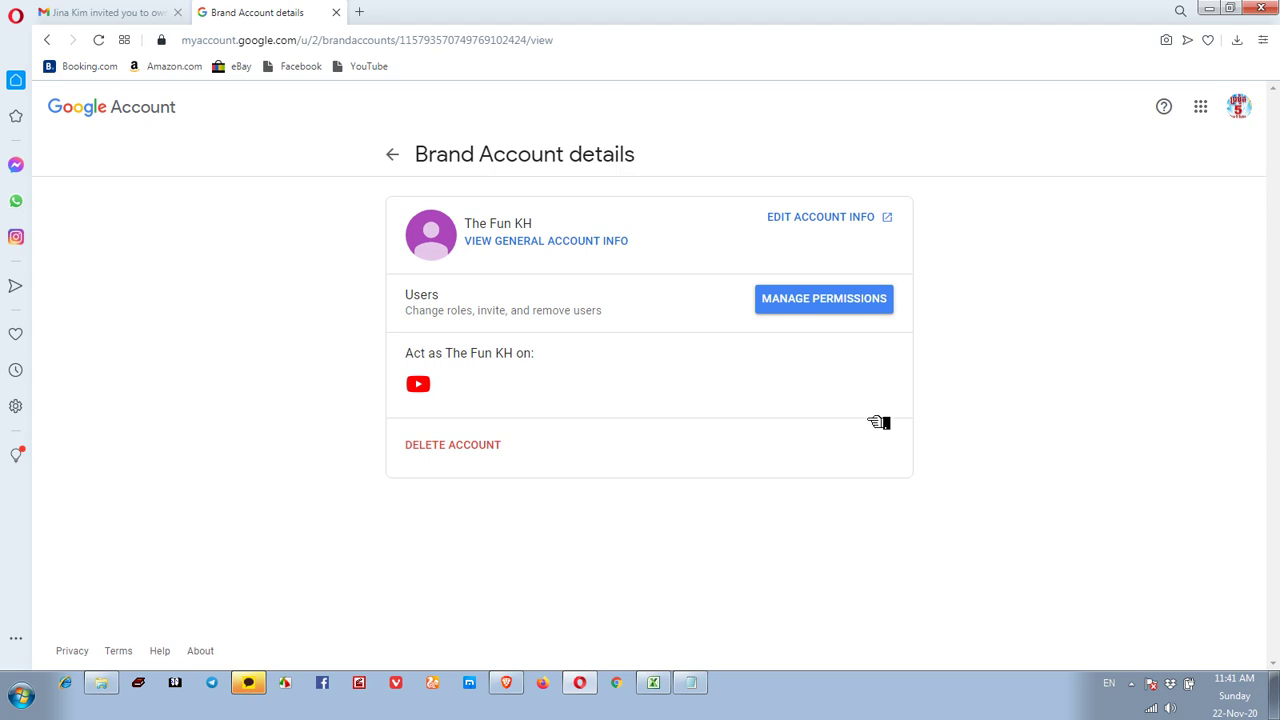
Step: Request permission management for The Fun KH and verify the new owner's identity with the account password and the texted verification code
click(842, 306)
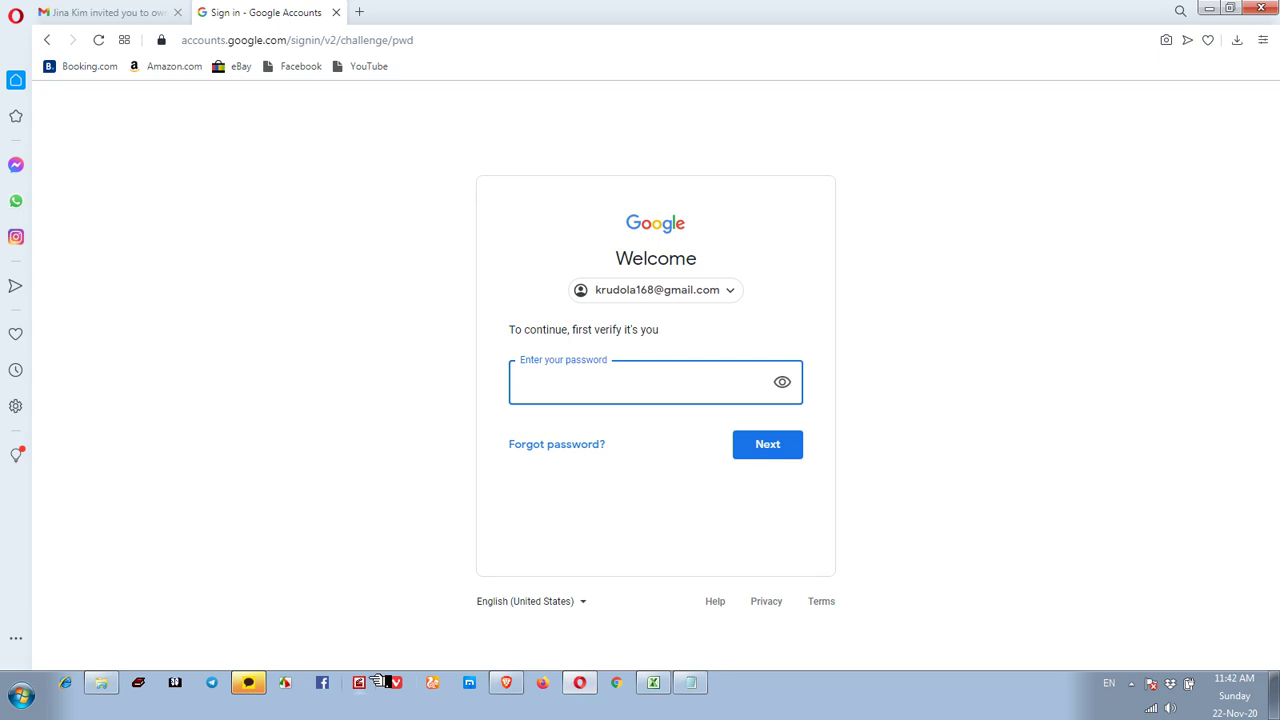
click(1131, 684)
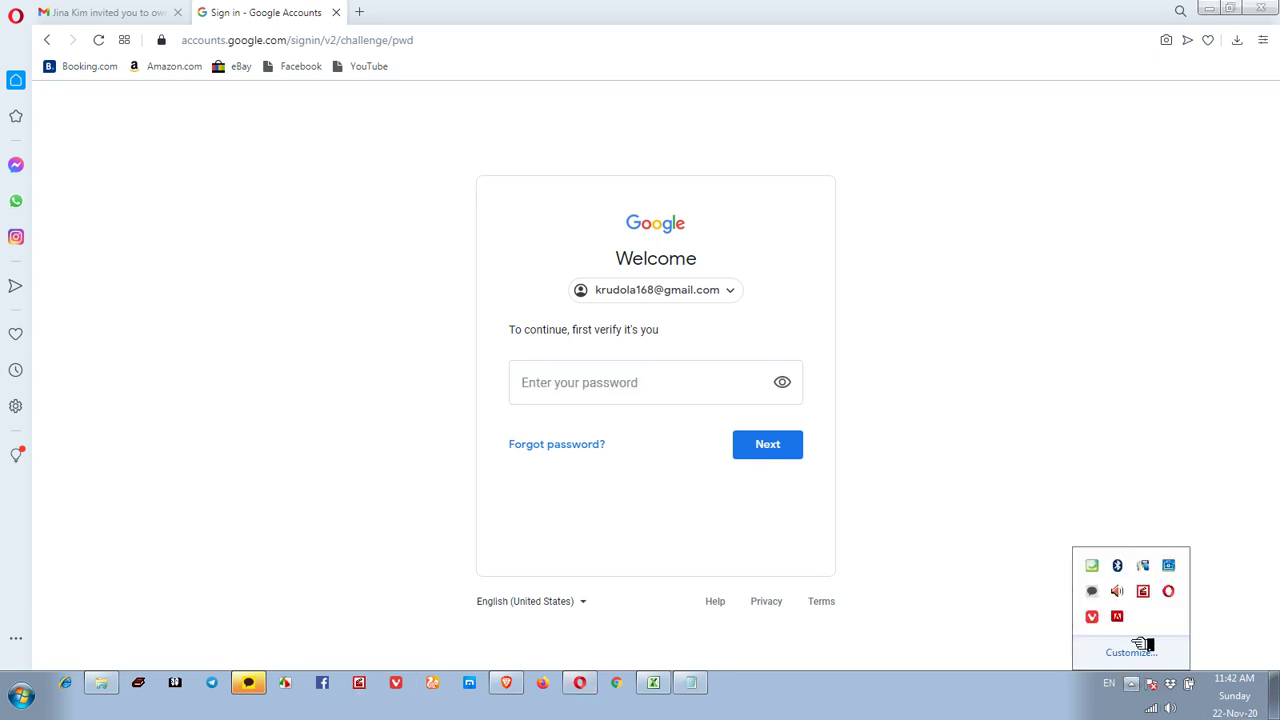
right_click(1150, 590)
click(1106, 477)
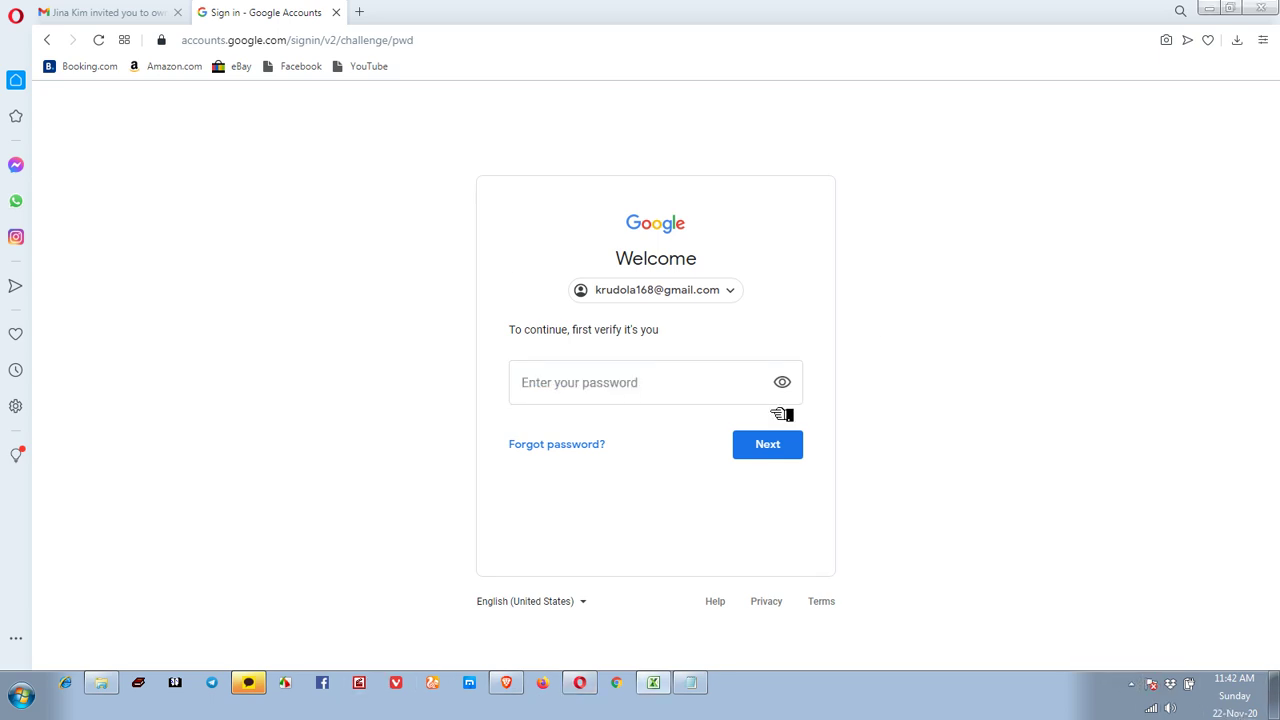
click(564, 385)
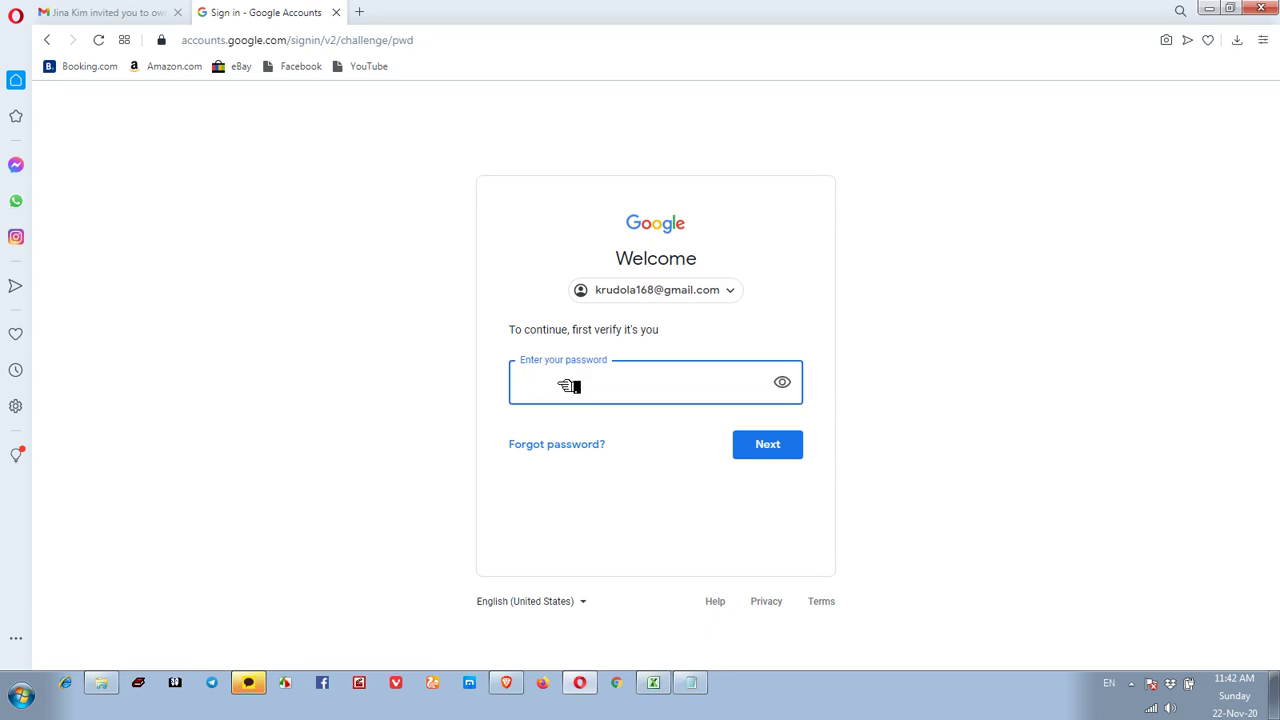
click(771, 445)
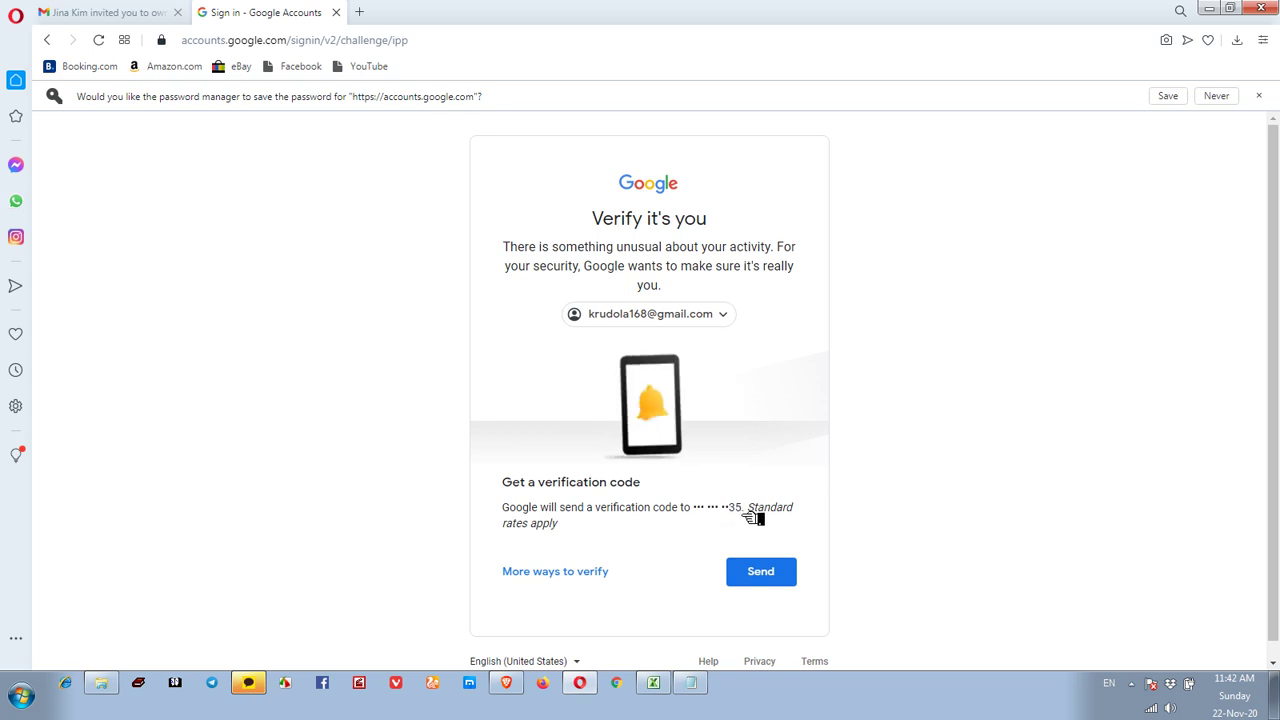
click(793, 571)
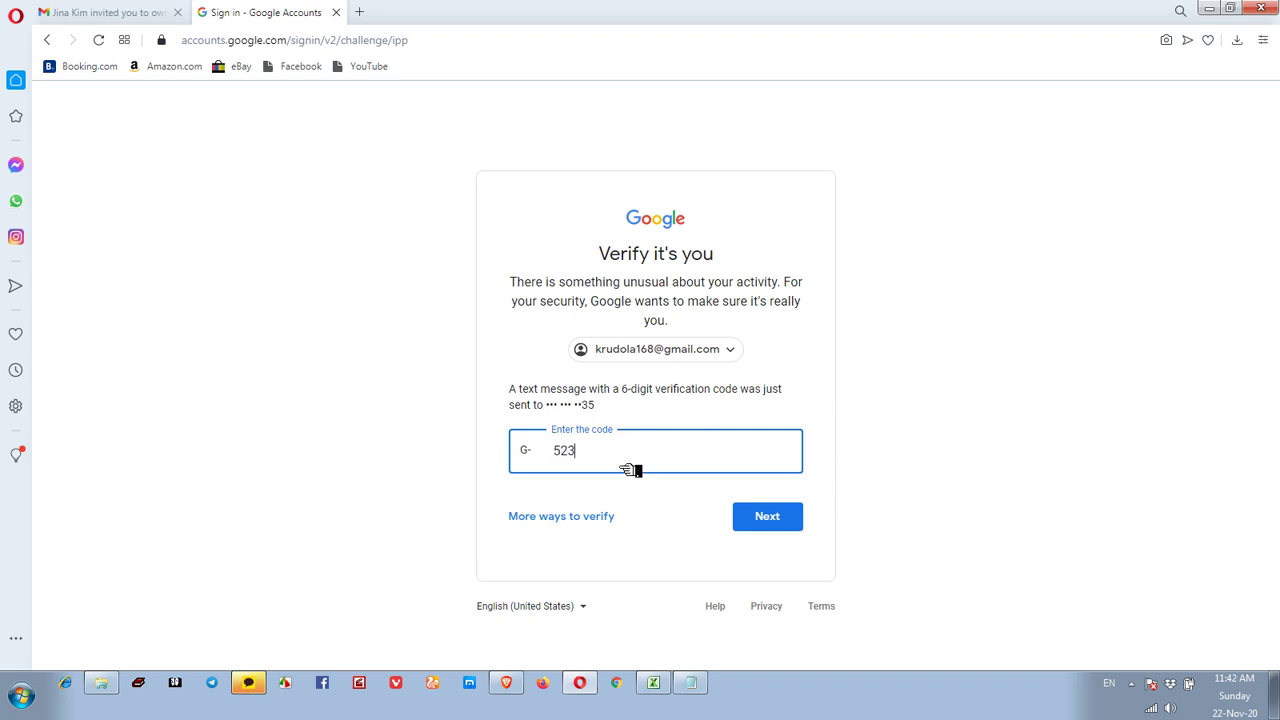
click(767, 517)
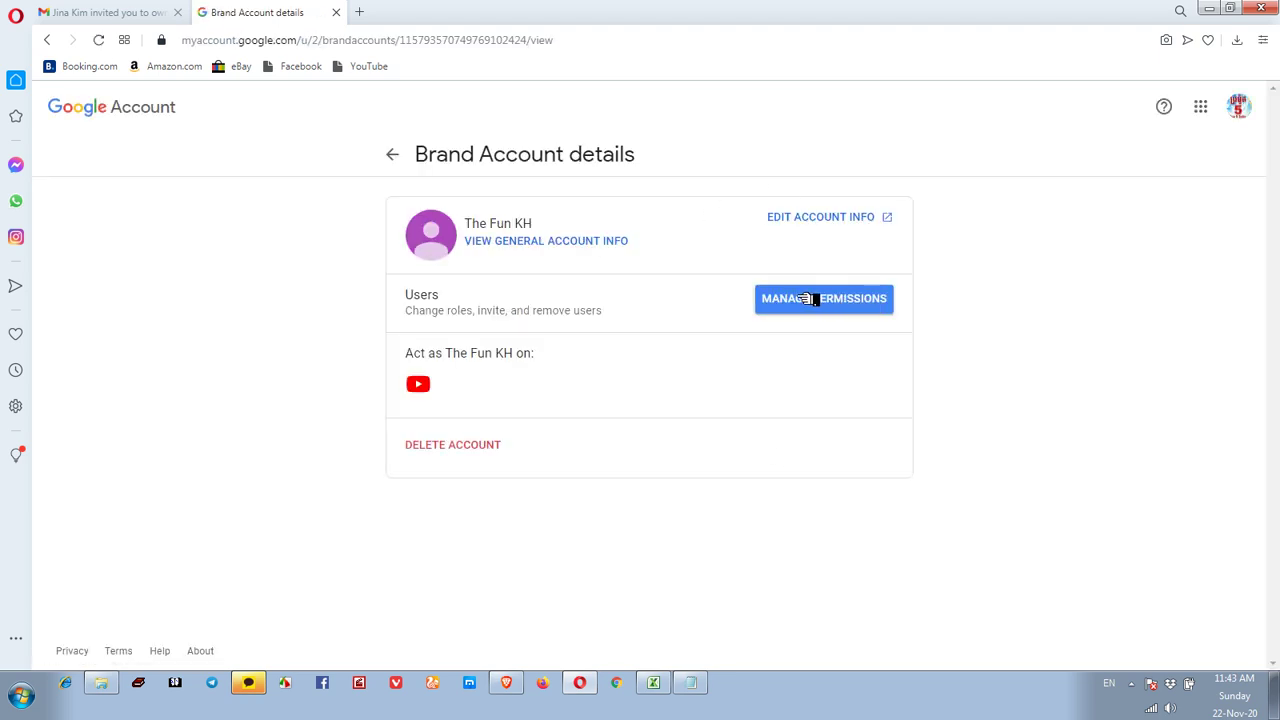
Step: Open The Fun KH's user permissions, try to transfer primary ownership to the new owner, and close the list
click(840, 302)
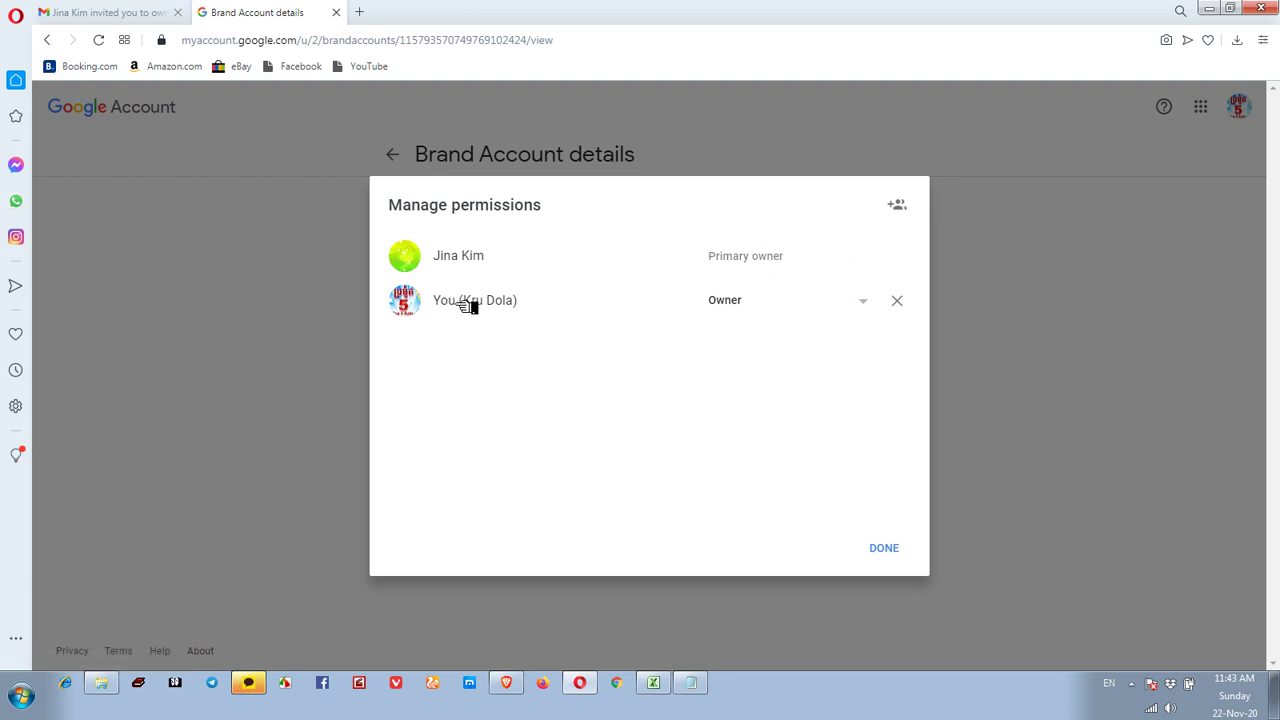
click(870, 301)
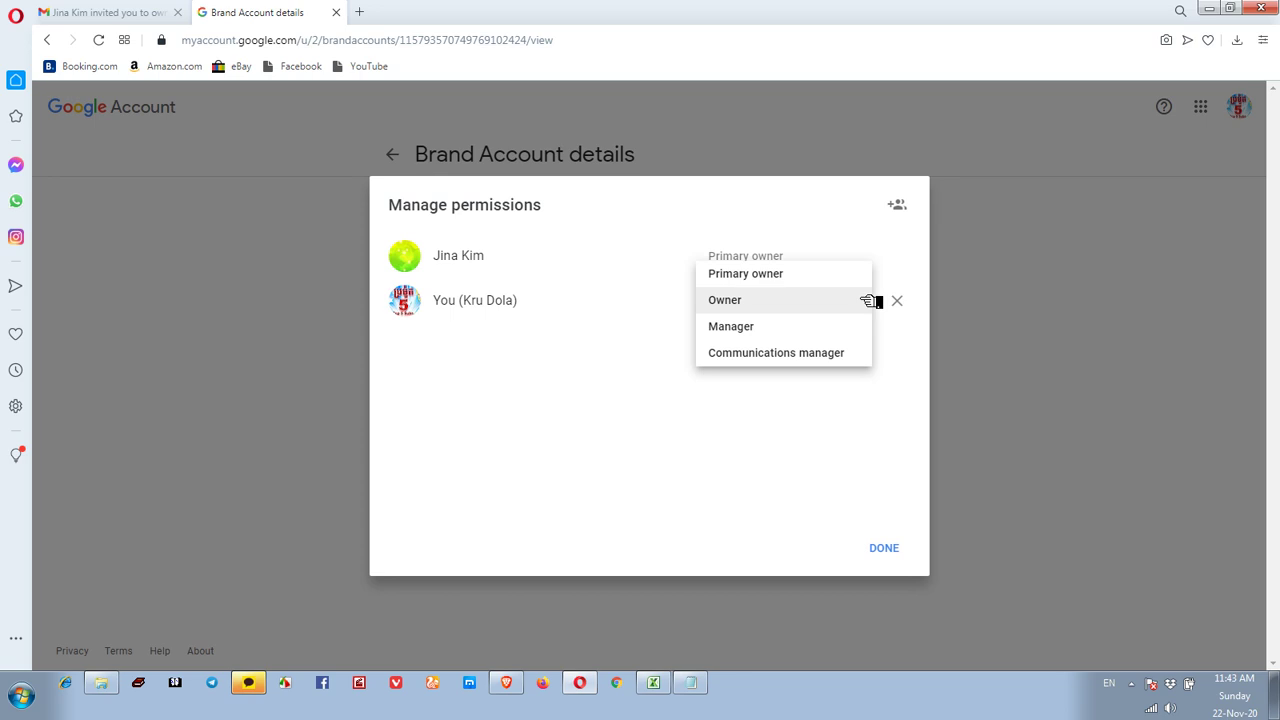
click(789, 274)
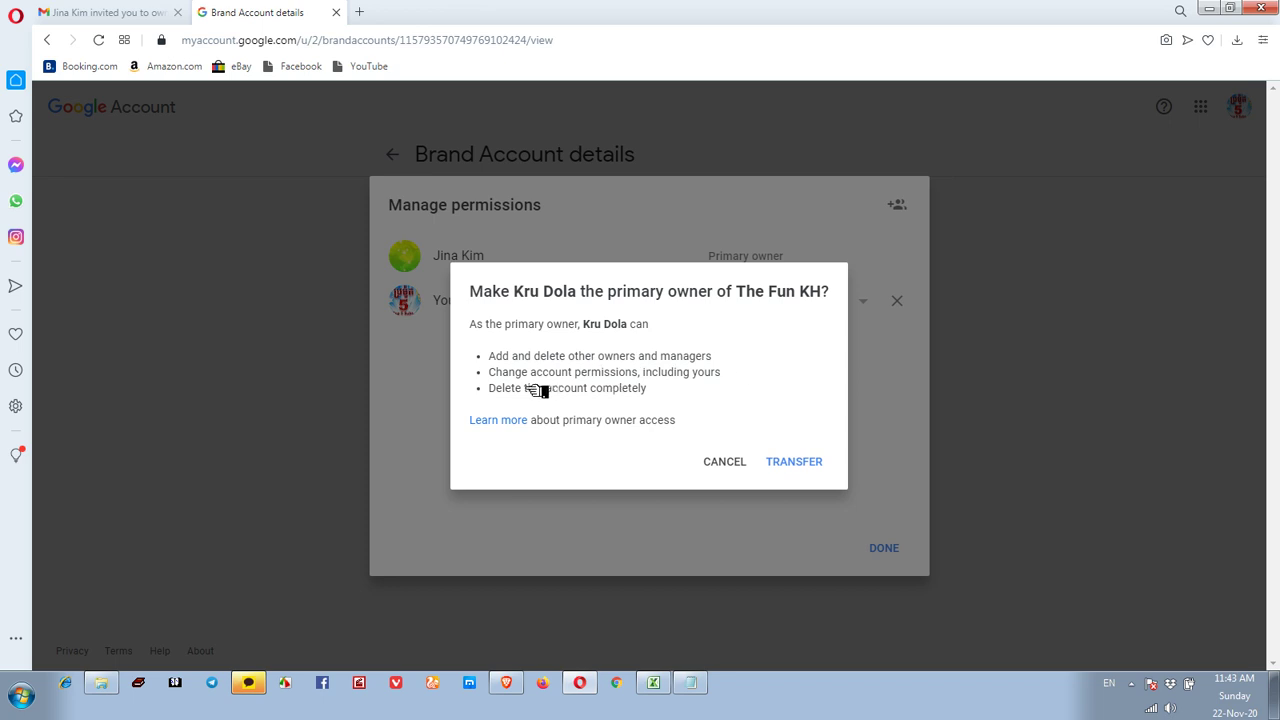
click(824, 465)
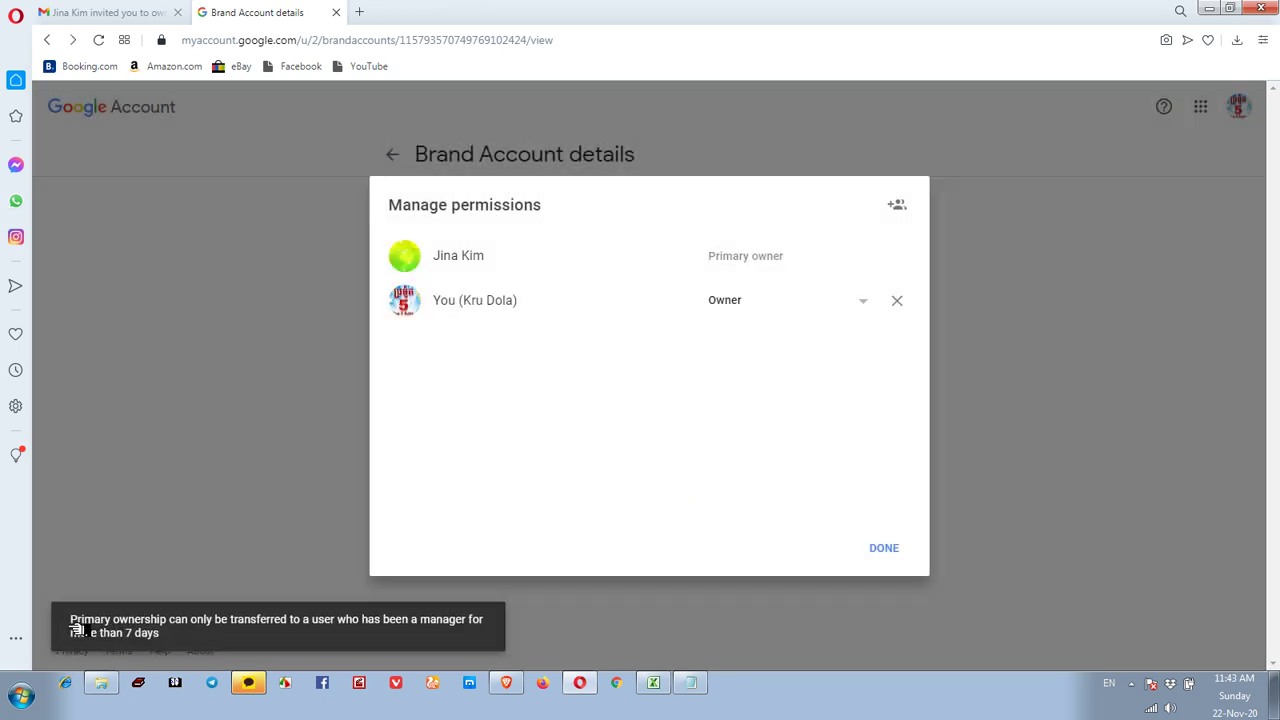
triple_click(100, 628)
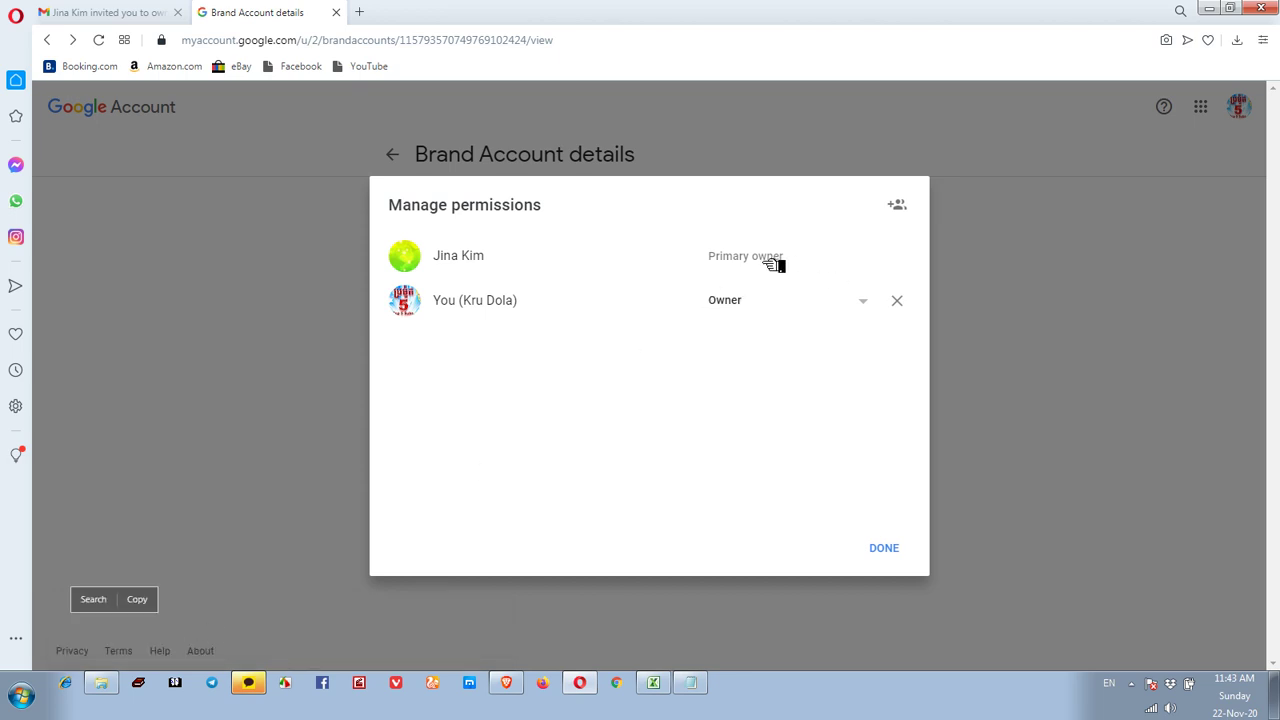
click(864, 302)
click(740, 274)
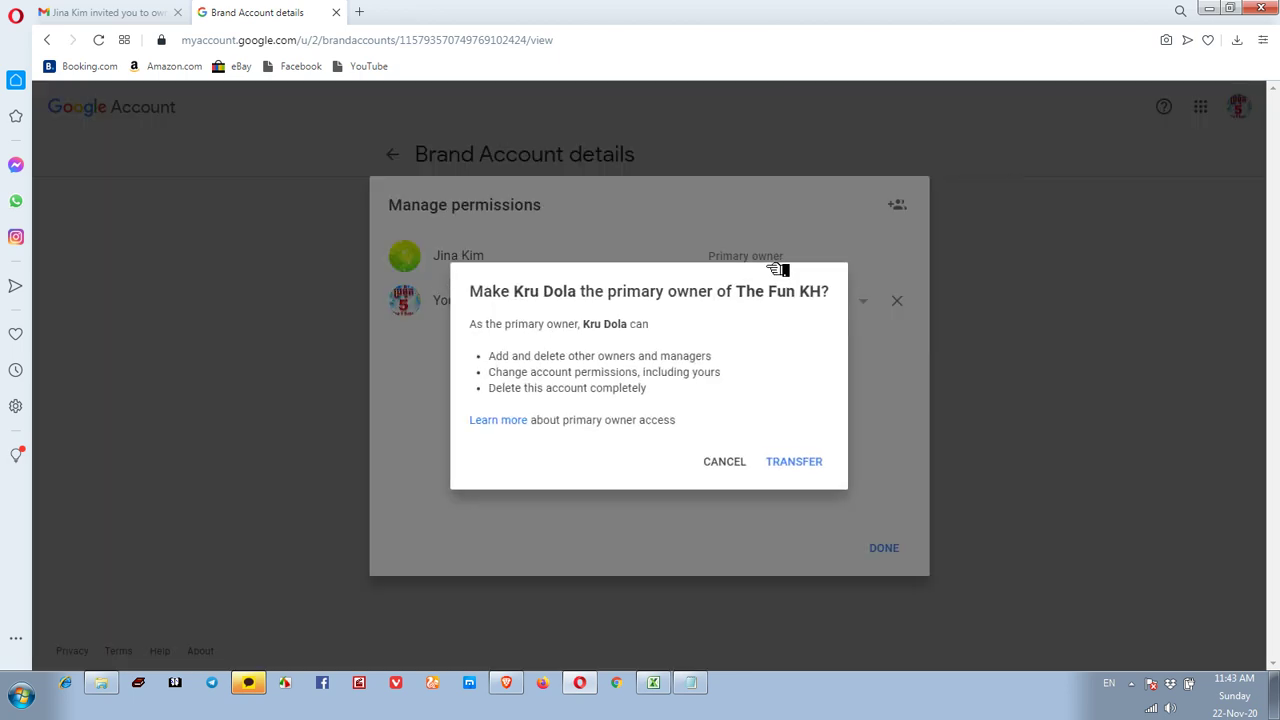
click(806, 460)
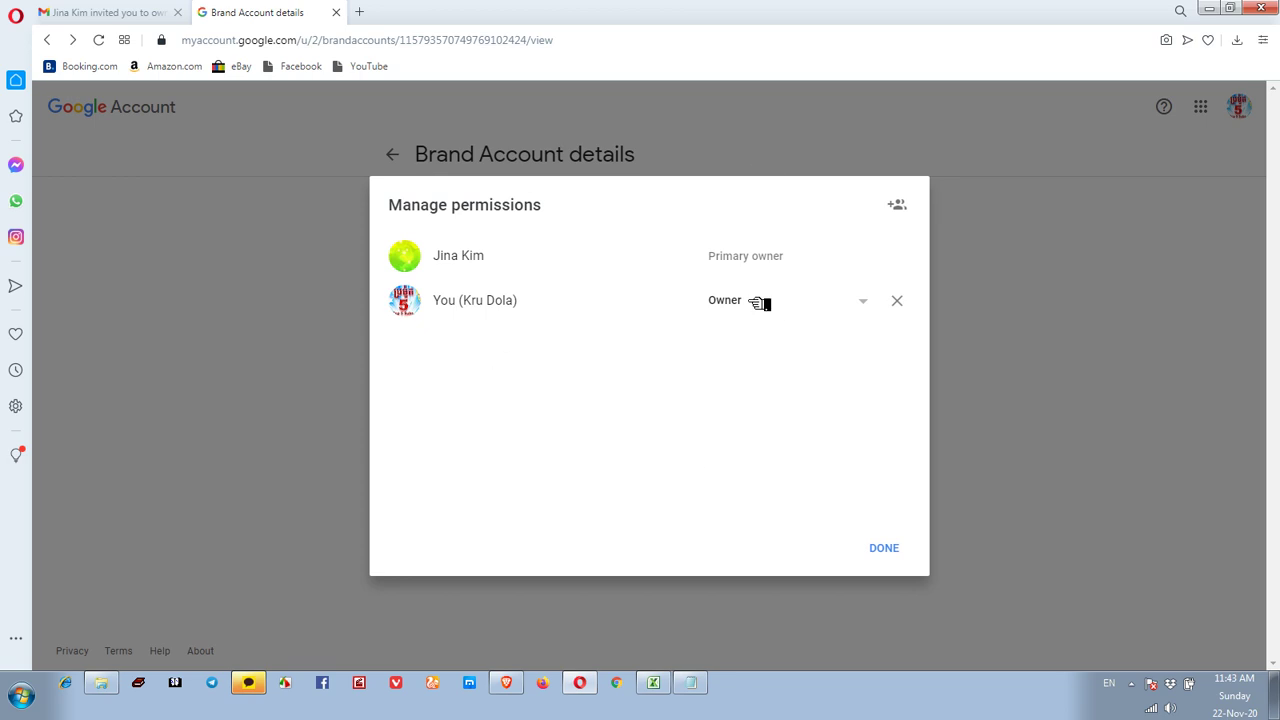
click(884, 547)
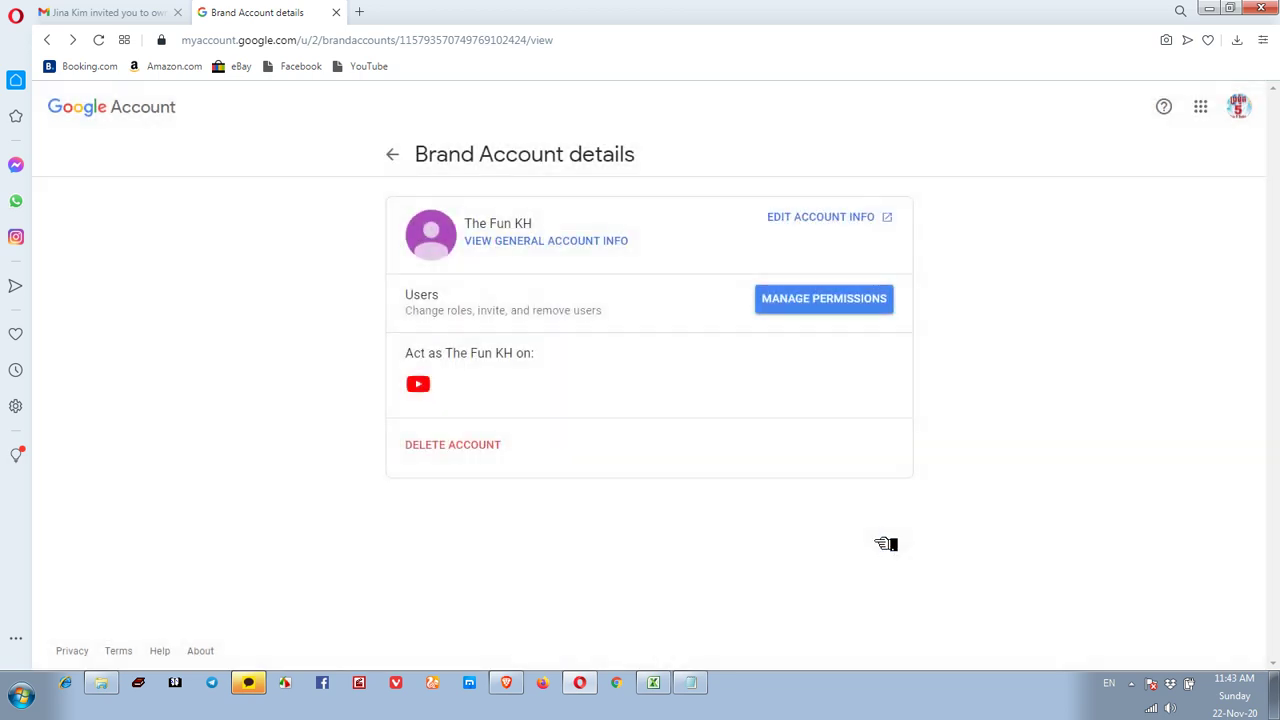
Step: Open YouTube in a new tab and switch to the new owner's personal channel
click(366, 13)
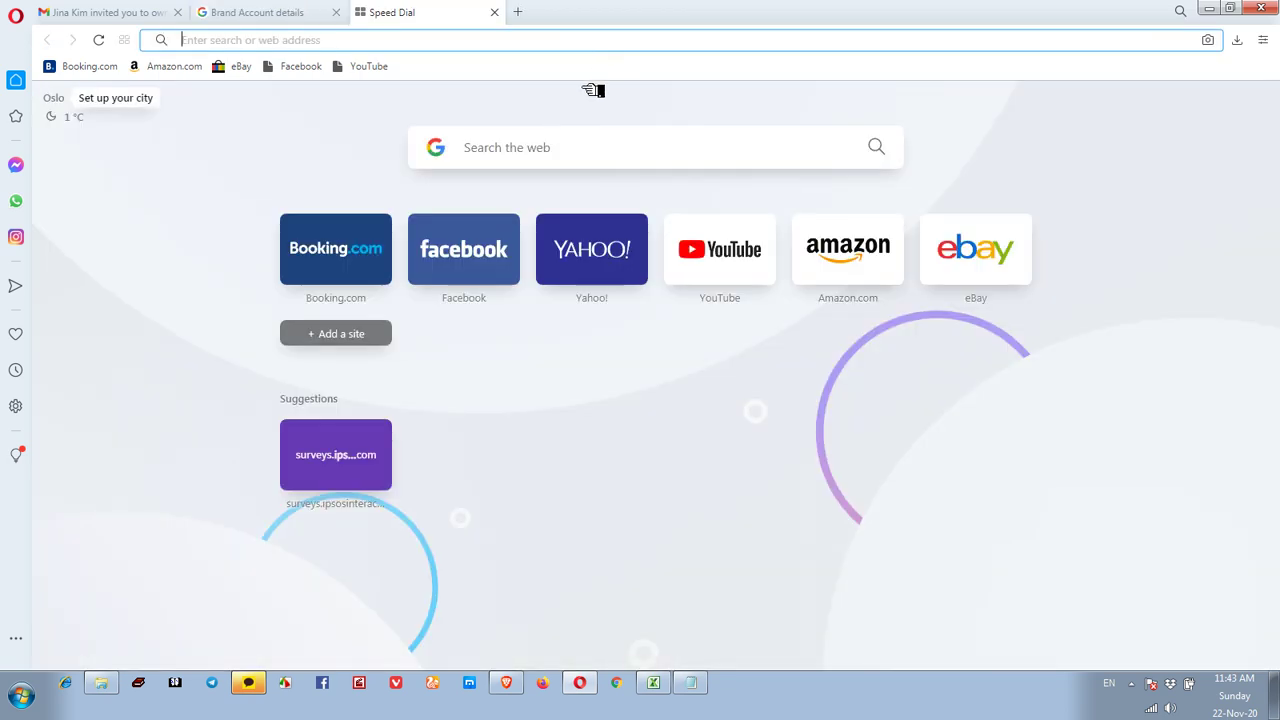
click(709, 237)
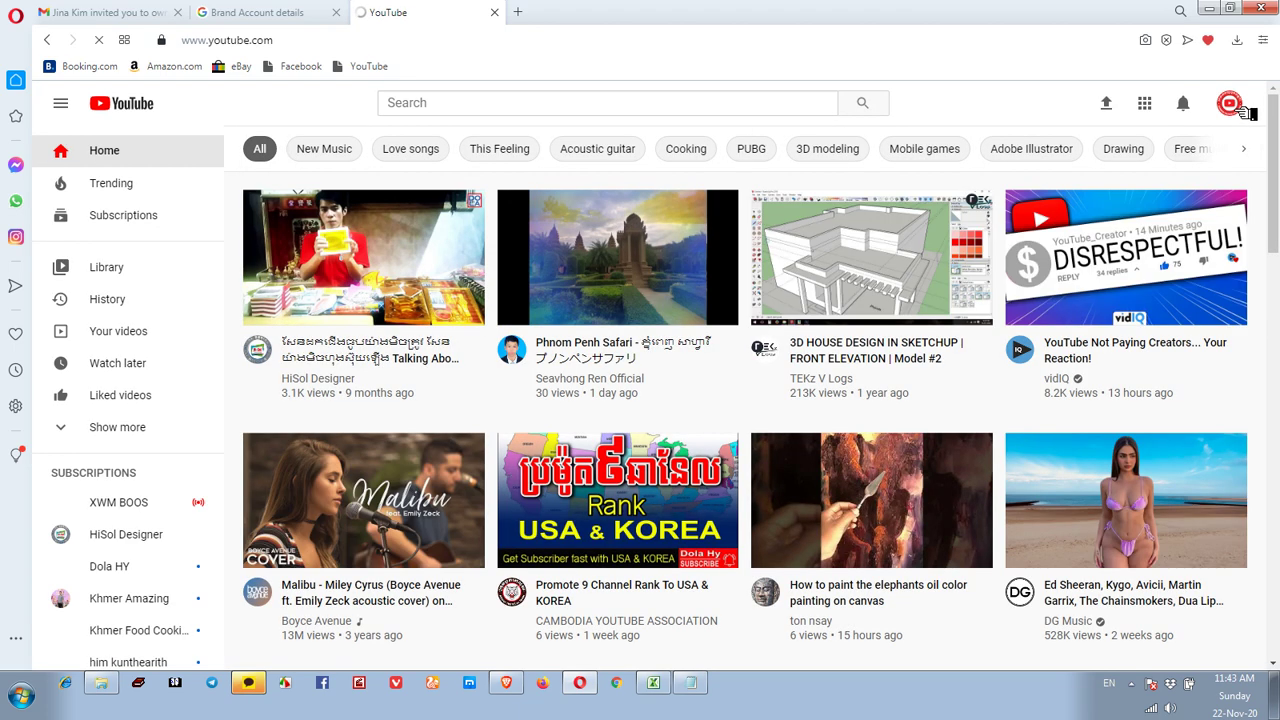
click(1232, 106)
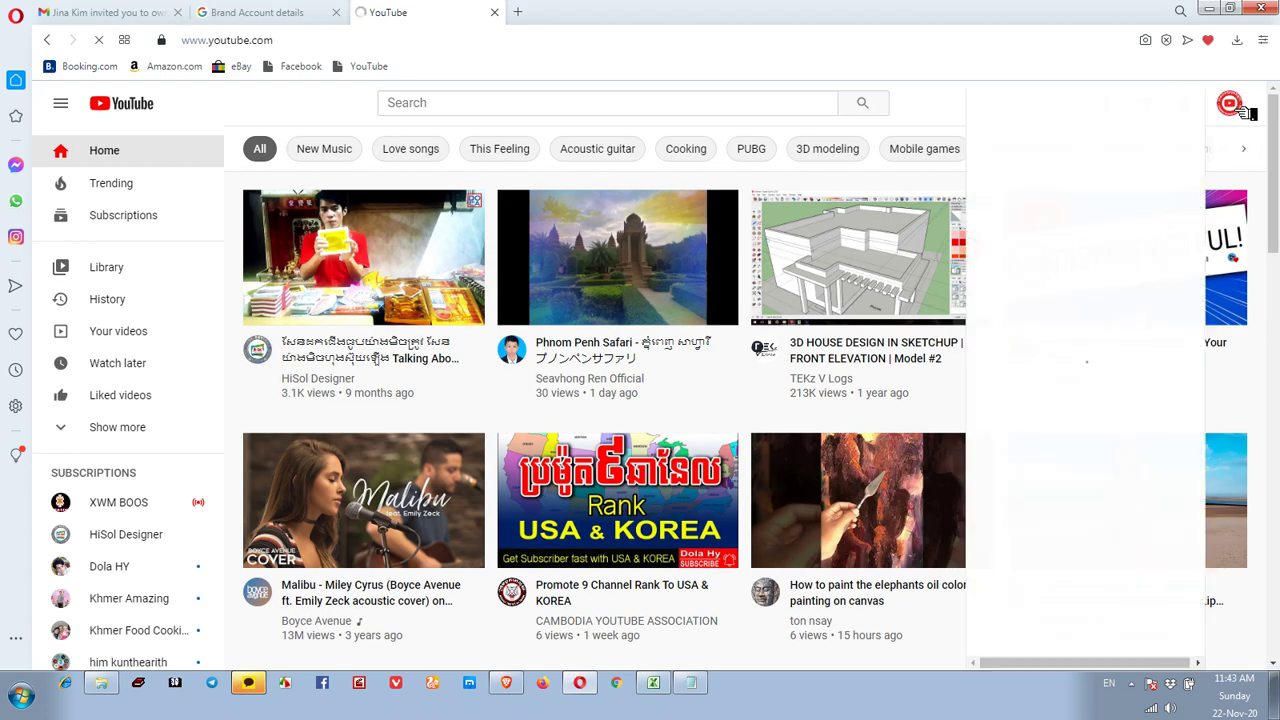
click(1175, 297)
scroll(1158, 362, down, 5)
scroll(1156, 361, down, 8)
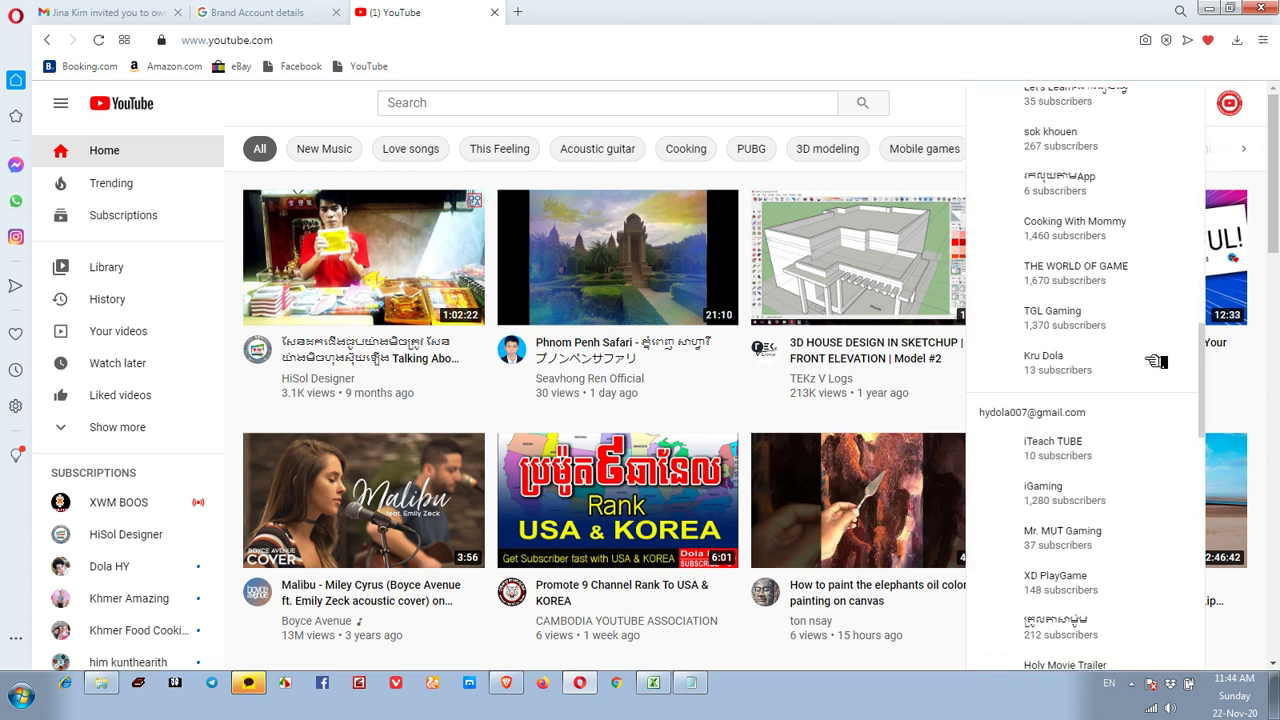
click(1045, 202)
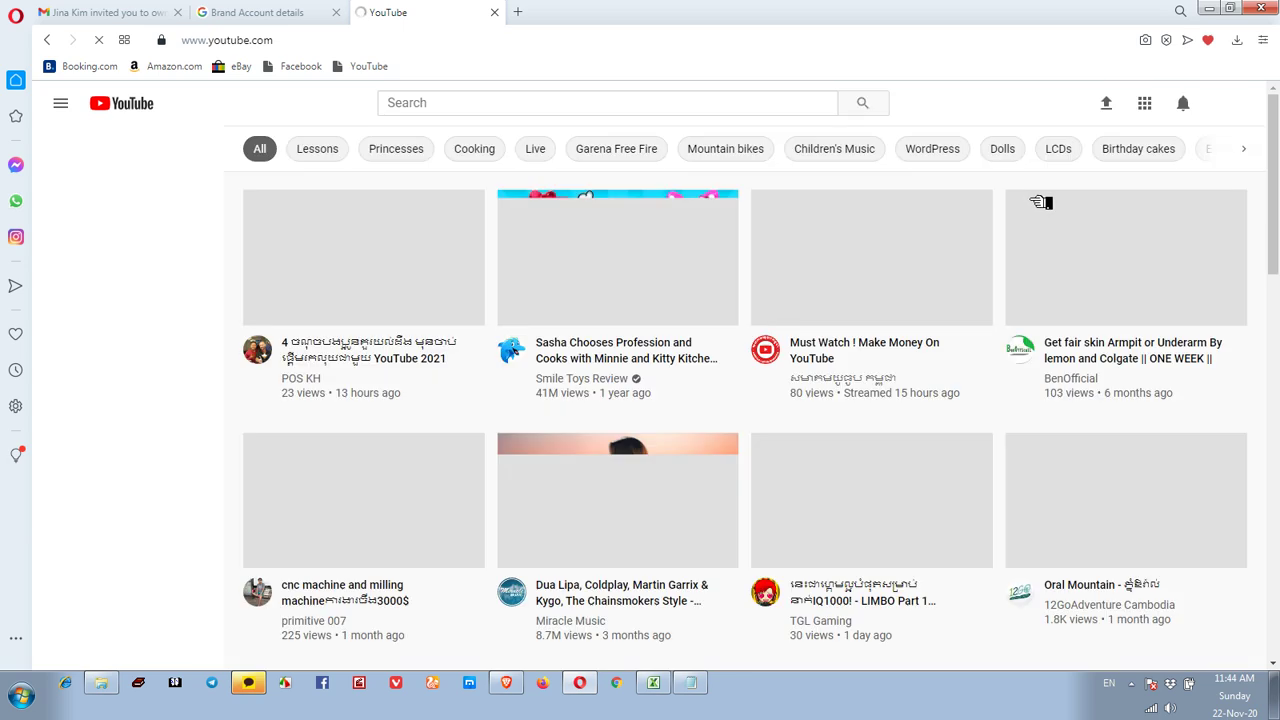
Step: Open YouTube Studio from the new owner's account and switch to The Fun KH channel
click(1229, 103)
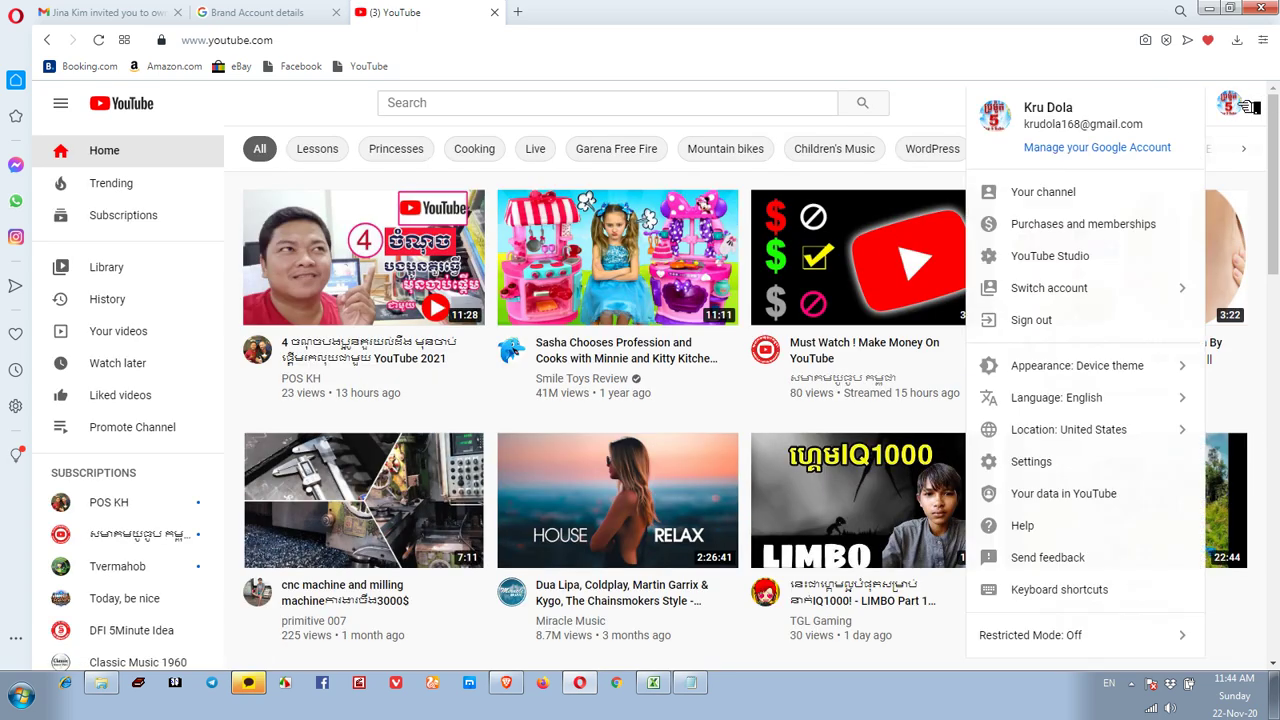
click(1053, 258)
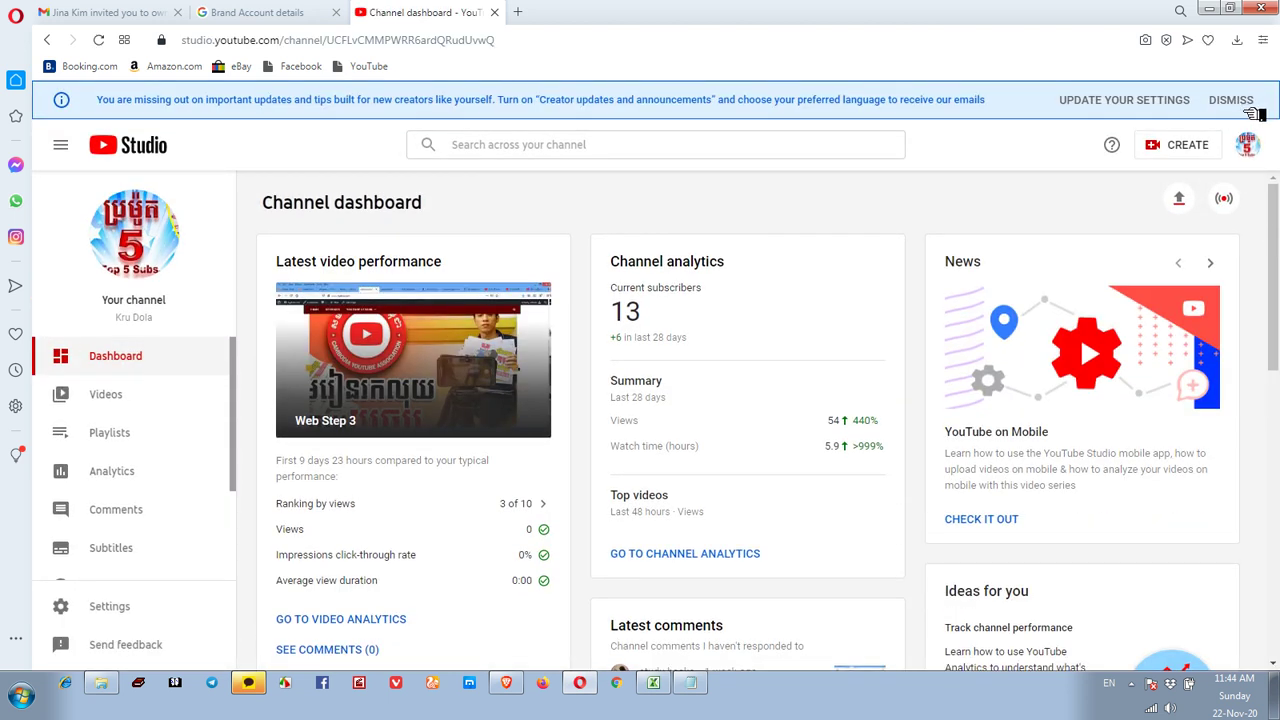
click(1247, 146)
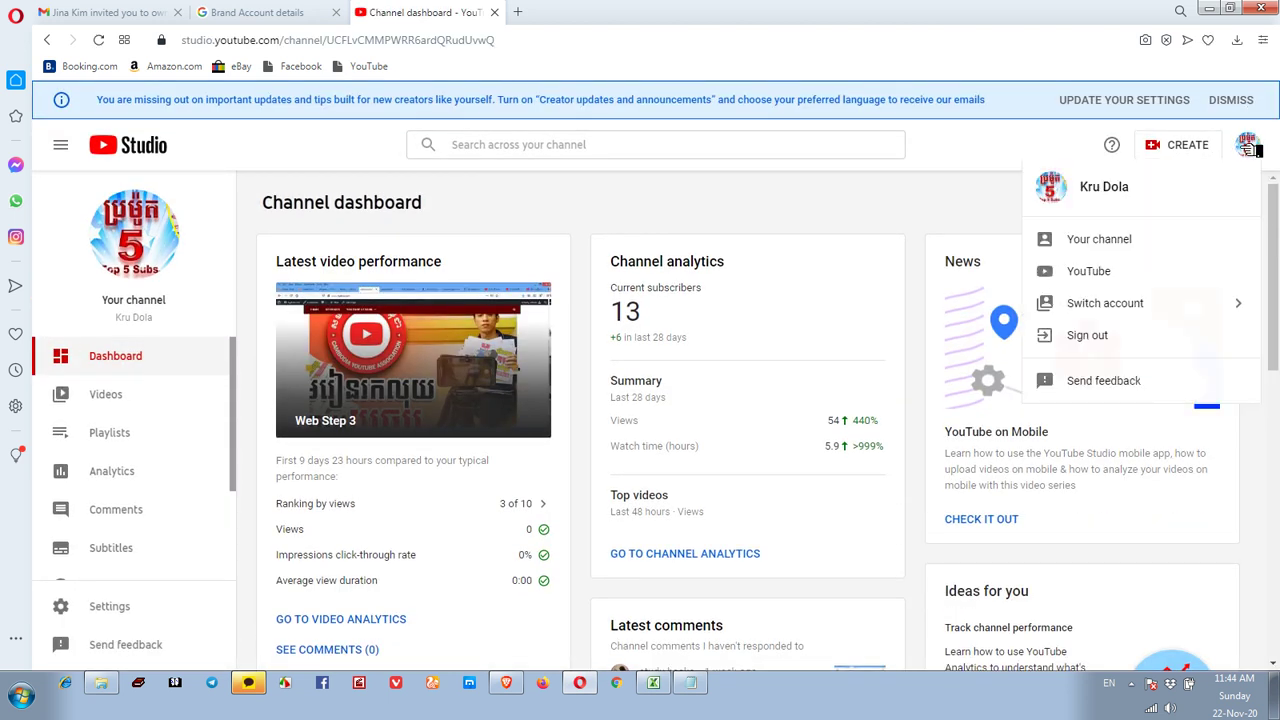
click(1241, 307)
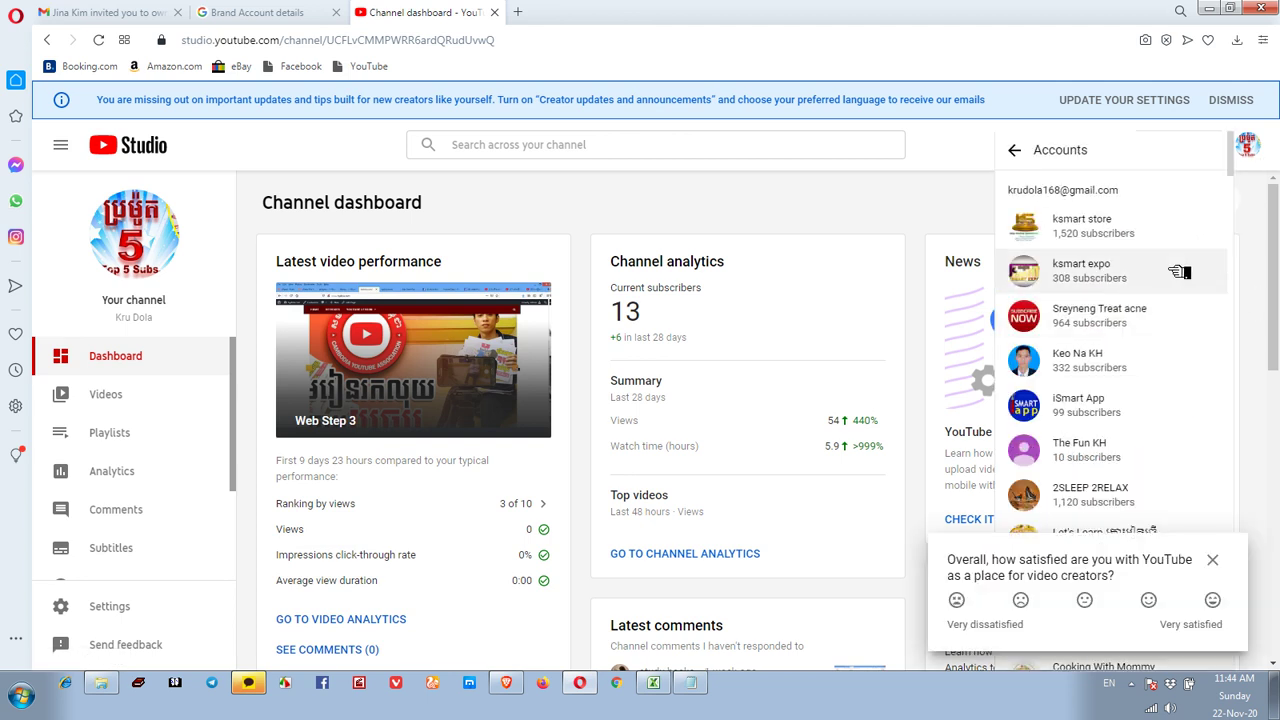
scroll(1176, 270, down, 5)
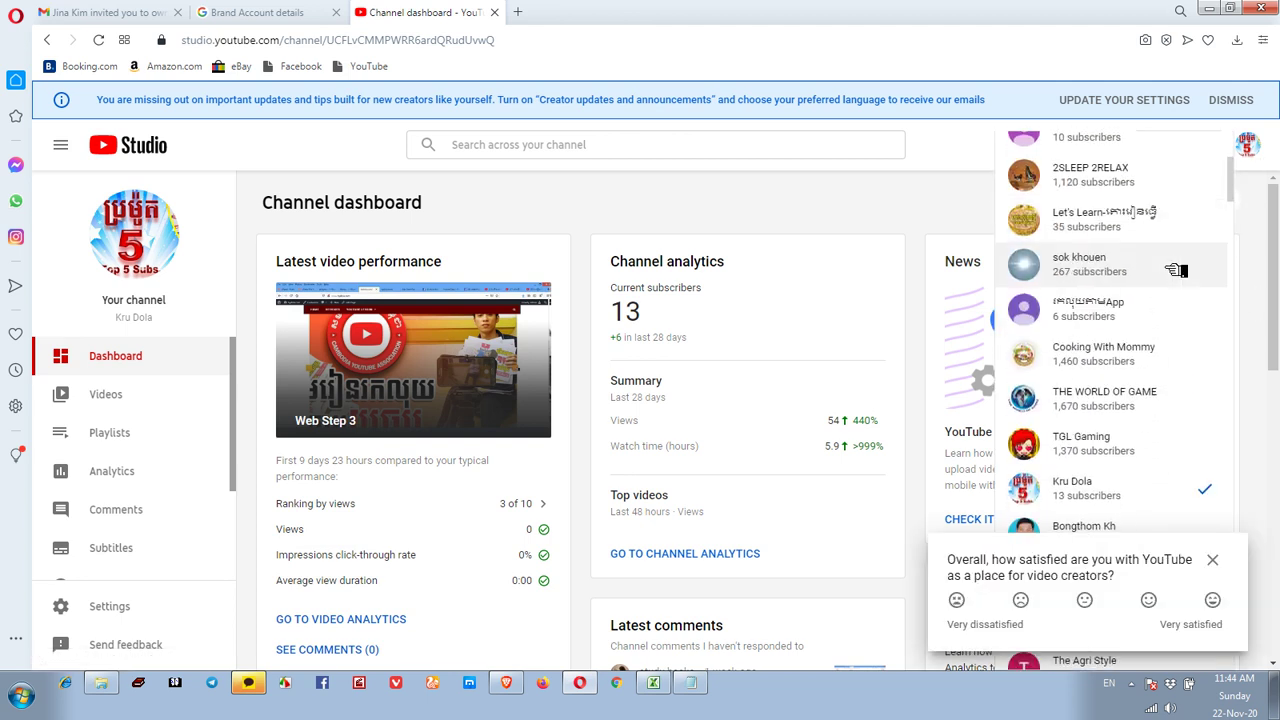
scroll(1176, 270, down, 4)
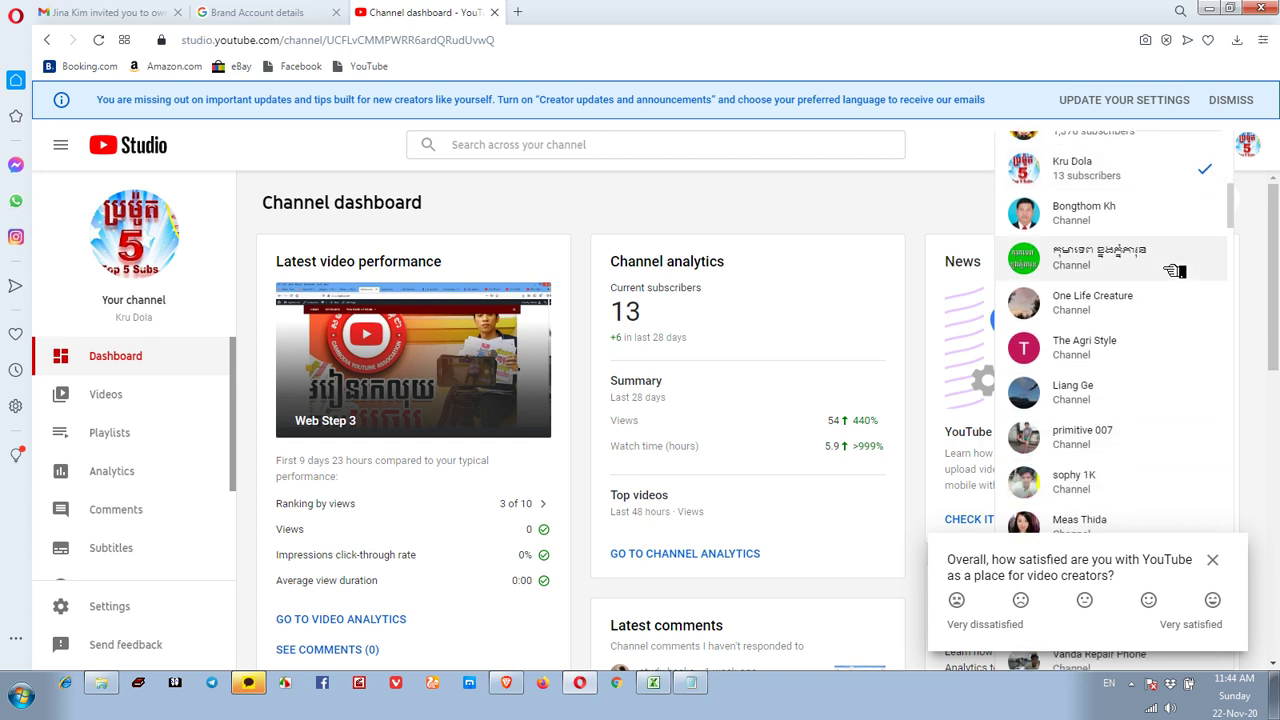
scroll(1176, 270, down, 5)
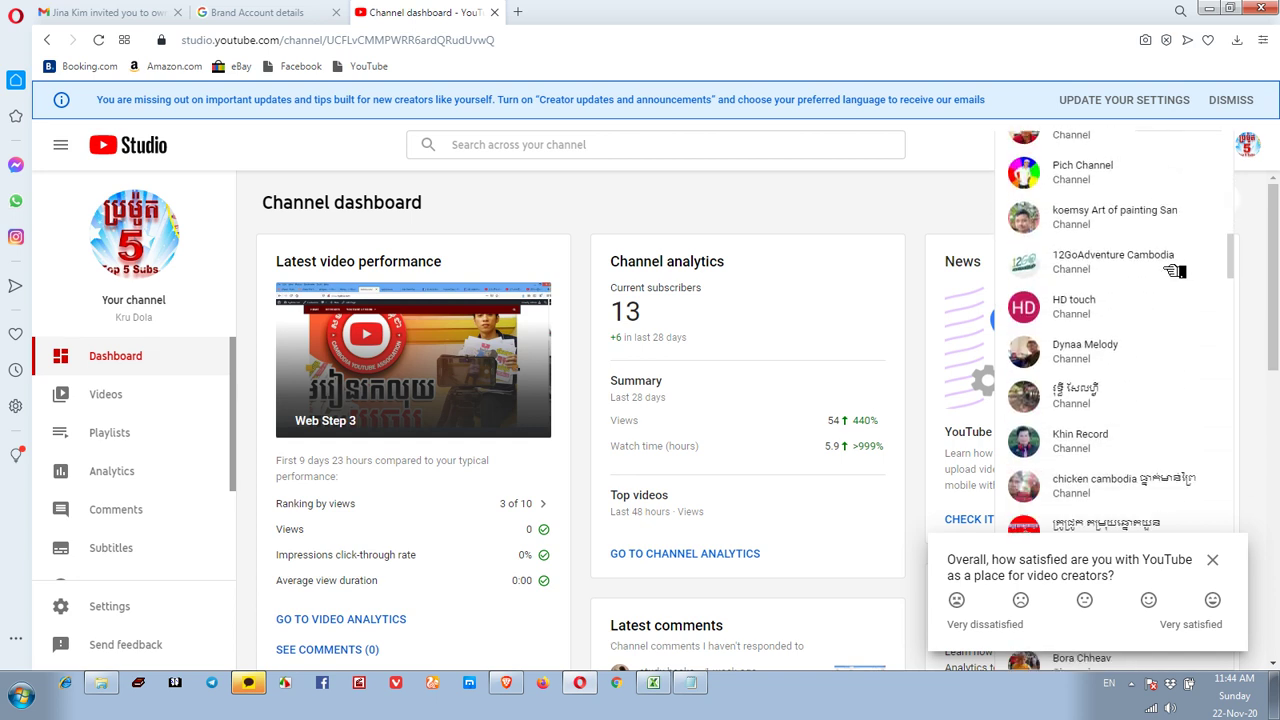
scroll(1176, 270, down, 4)
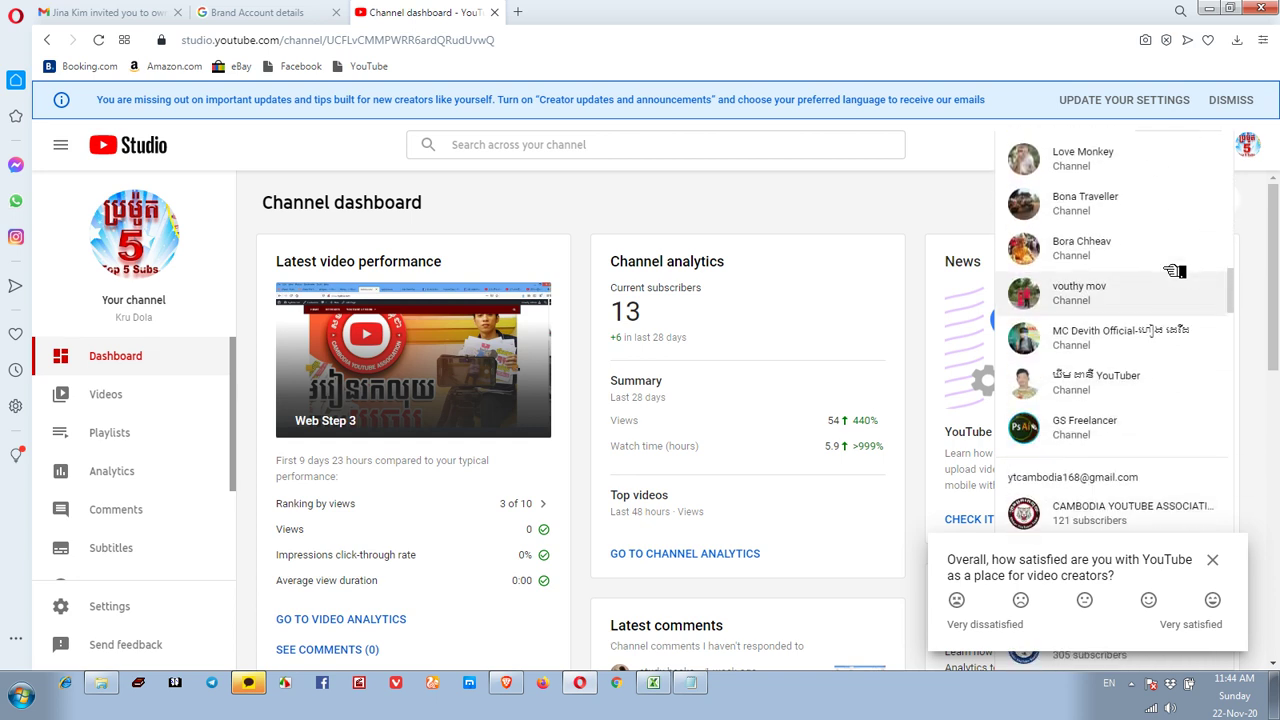
scroll(1155, 315, up, 10)
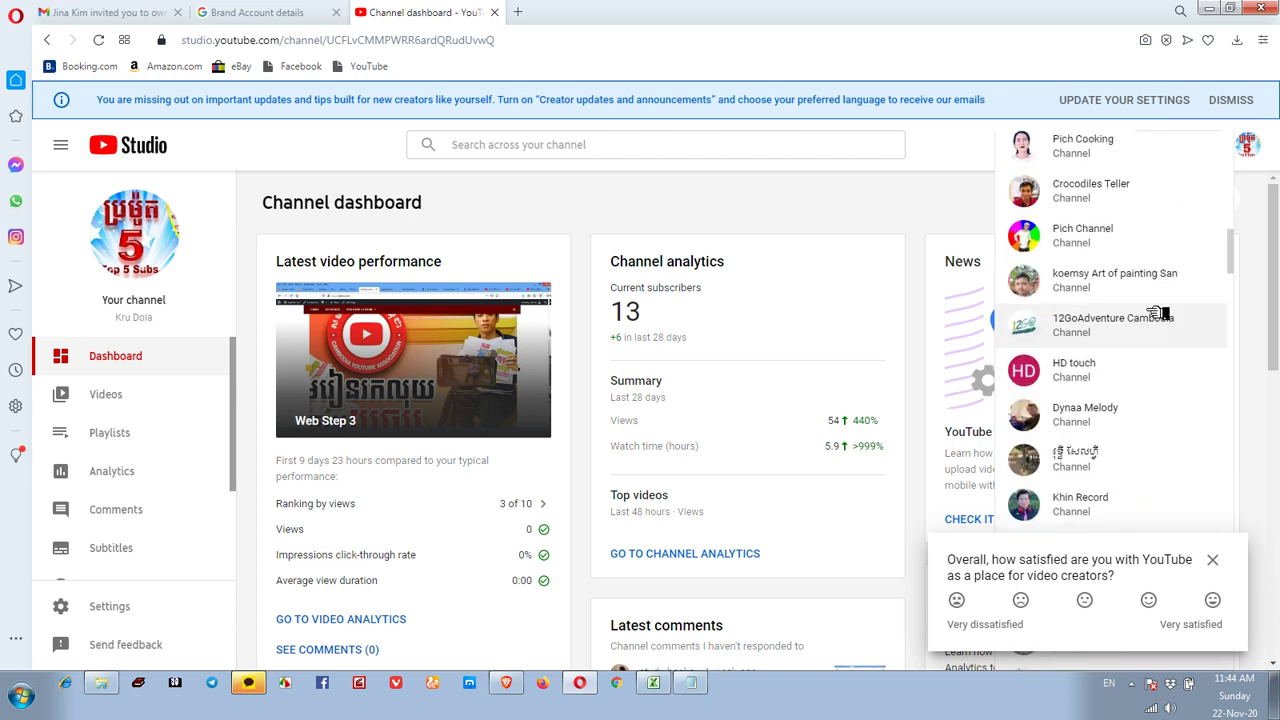
scroll(1158, 291, up, 5)
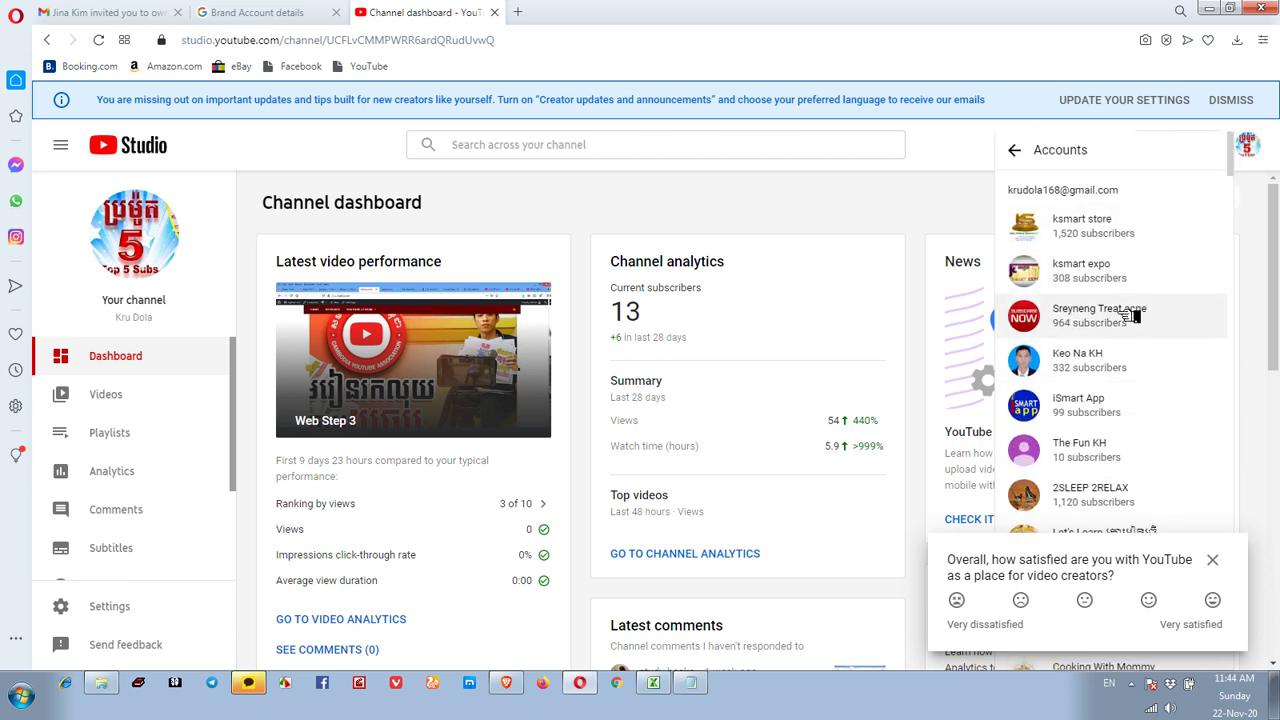
scroll(1100, 350, down, 2)
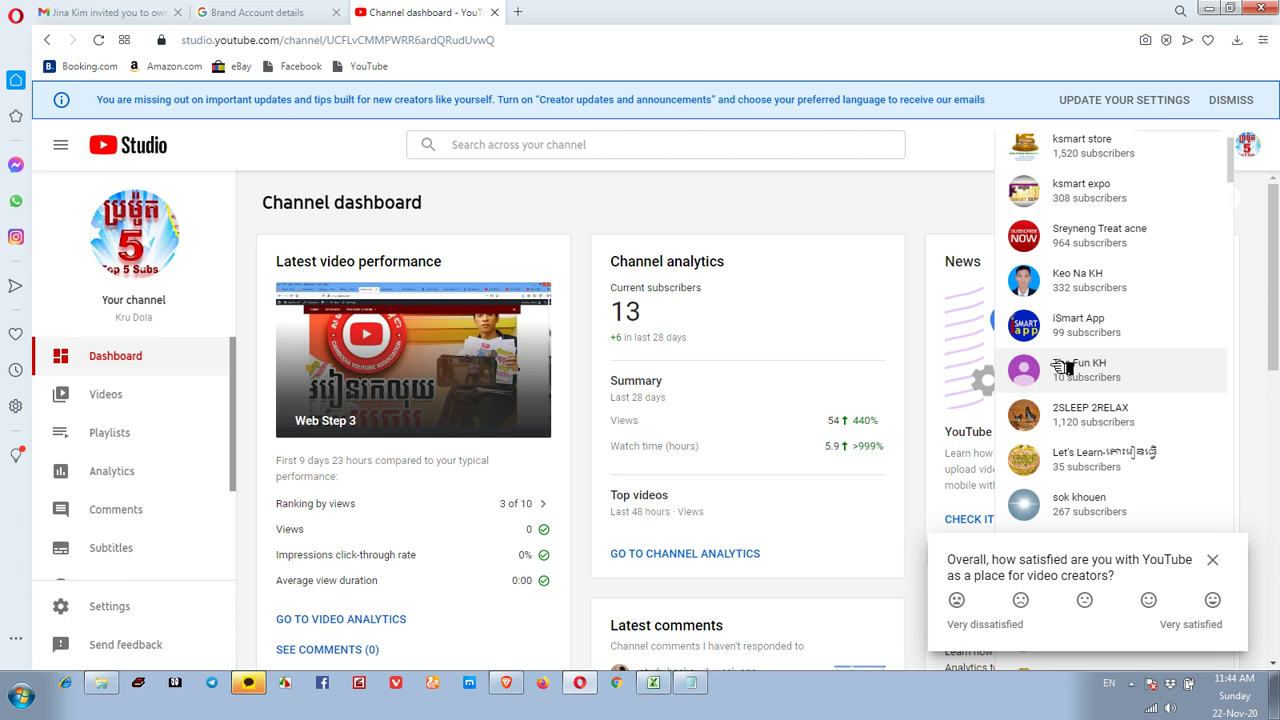
click(1083, 377)
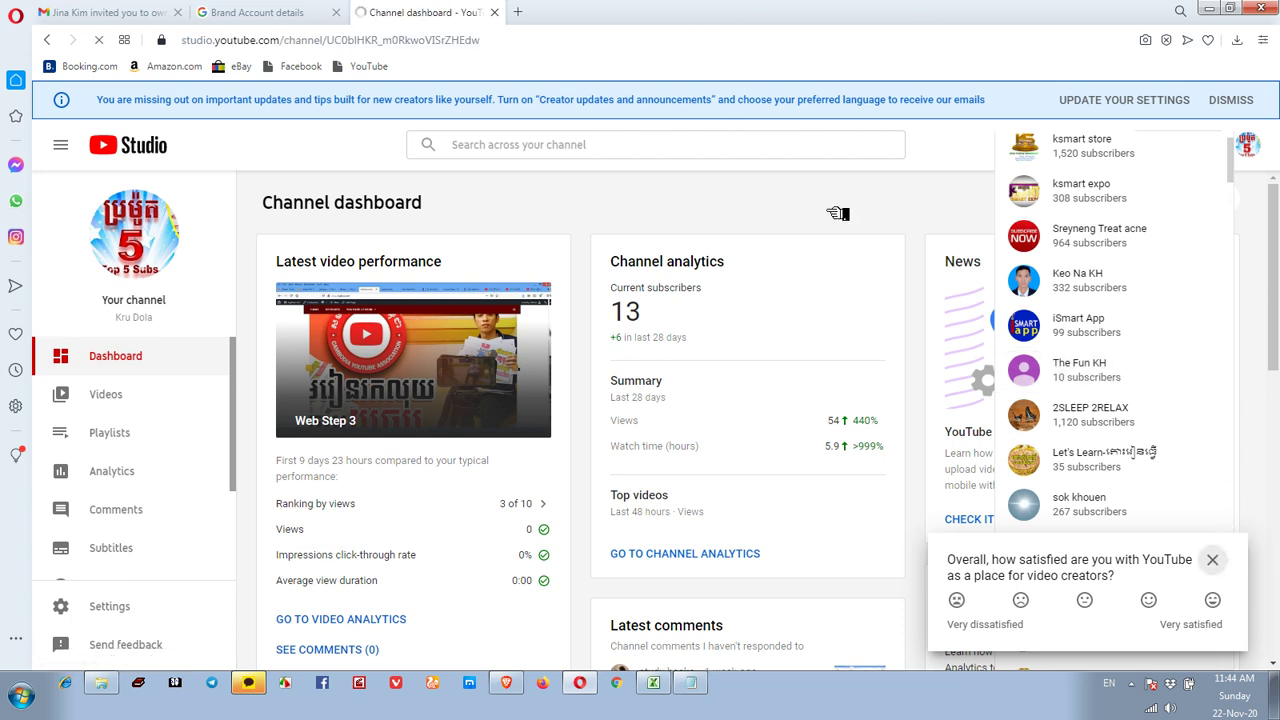
Step: View The Fun KH's uploaded videos and dismiss the tip about video details
click(152, 357)
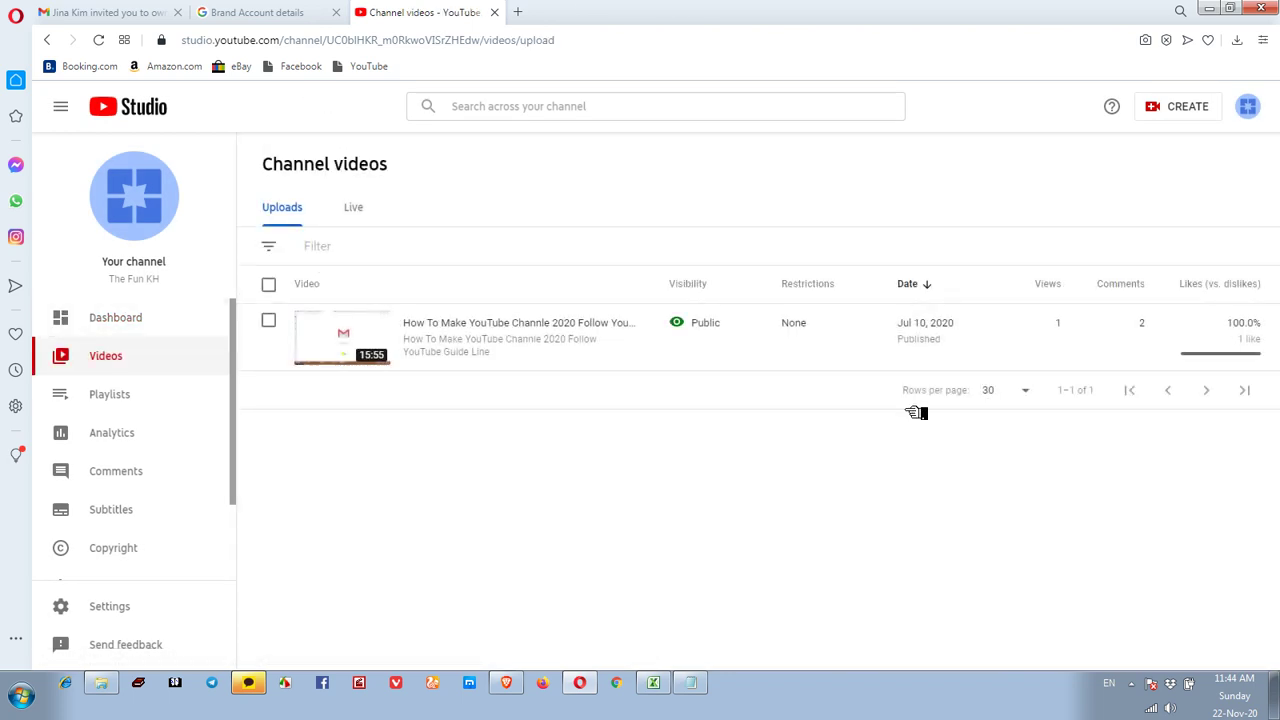
scroll(112, 522, down, 1)
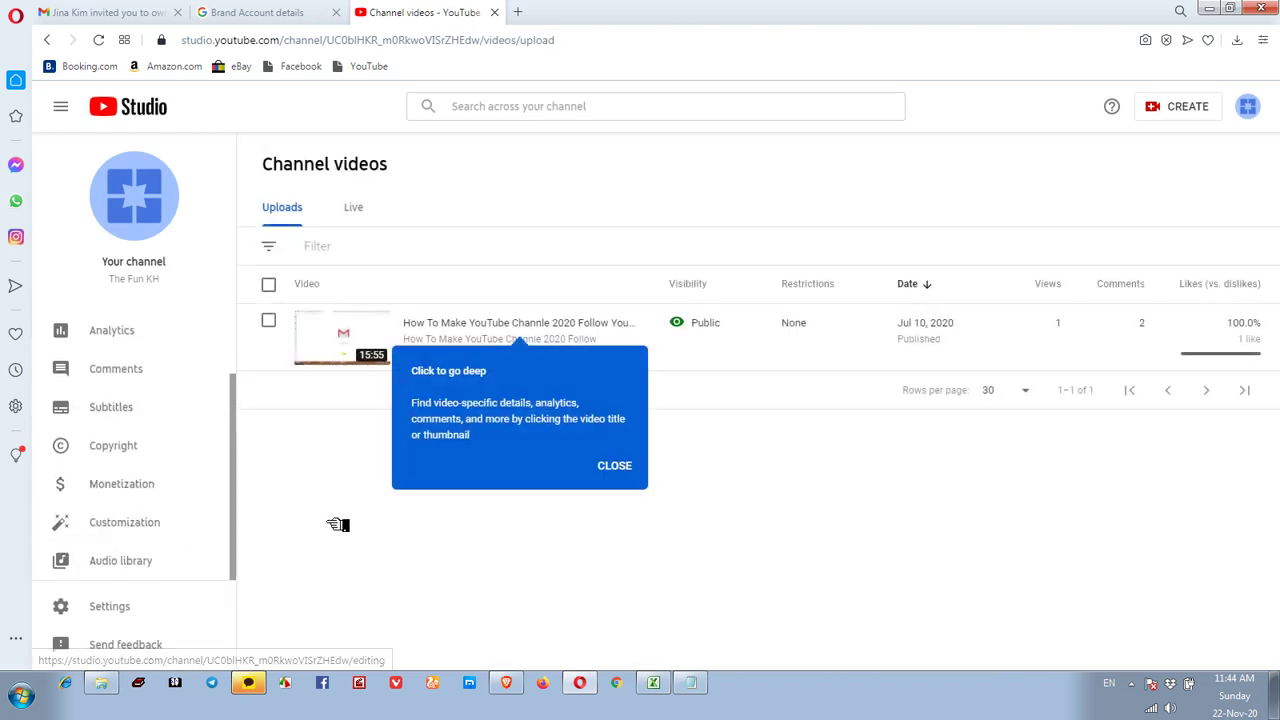
click(617, 466)
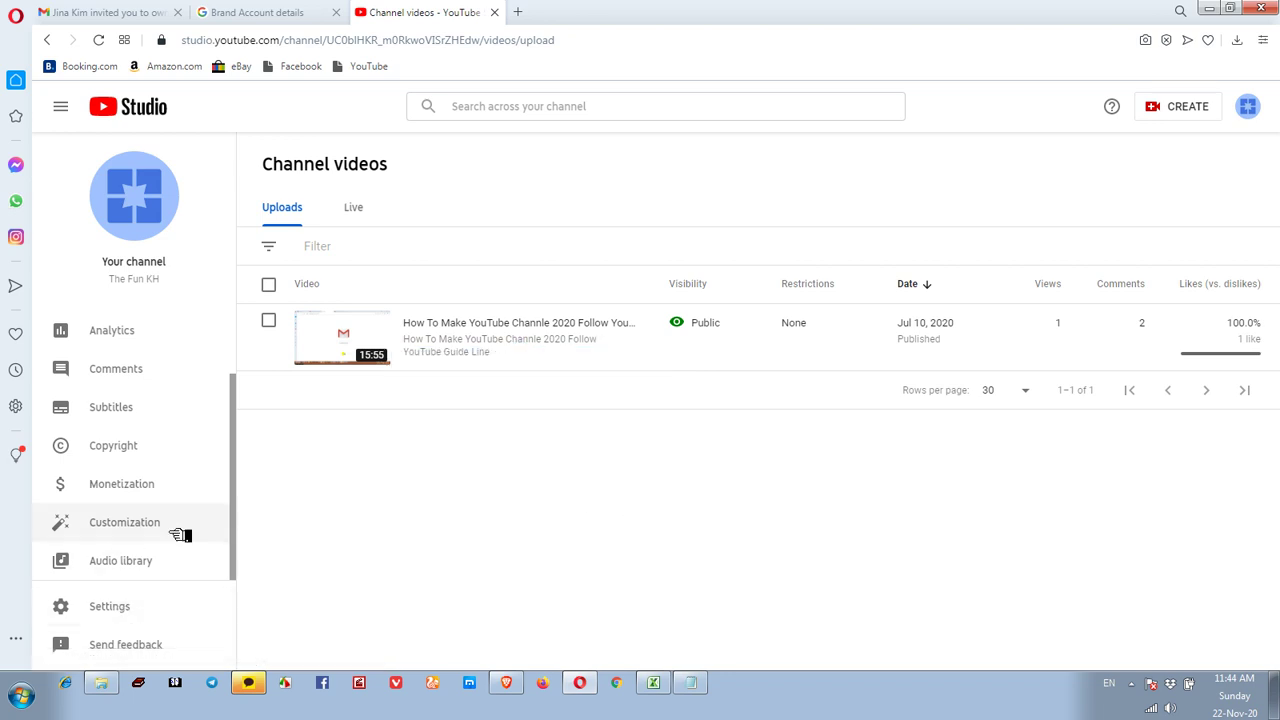
Step: Open The Fun KH's permission settings and go to its Brand Account details
click(117, 607)
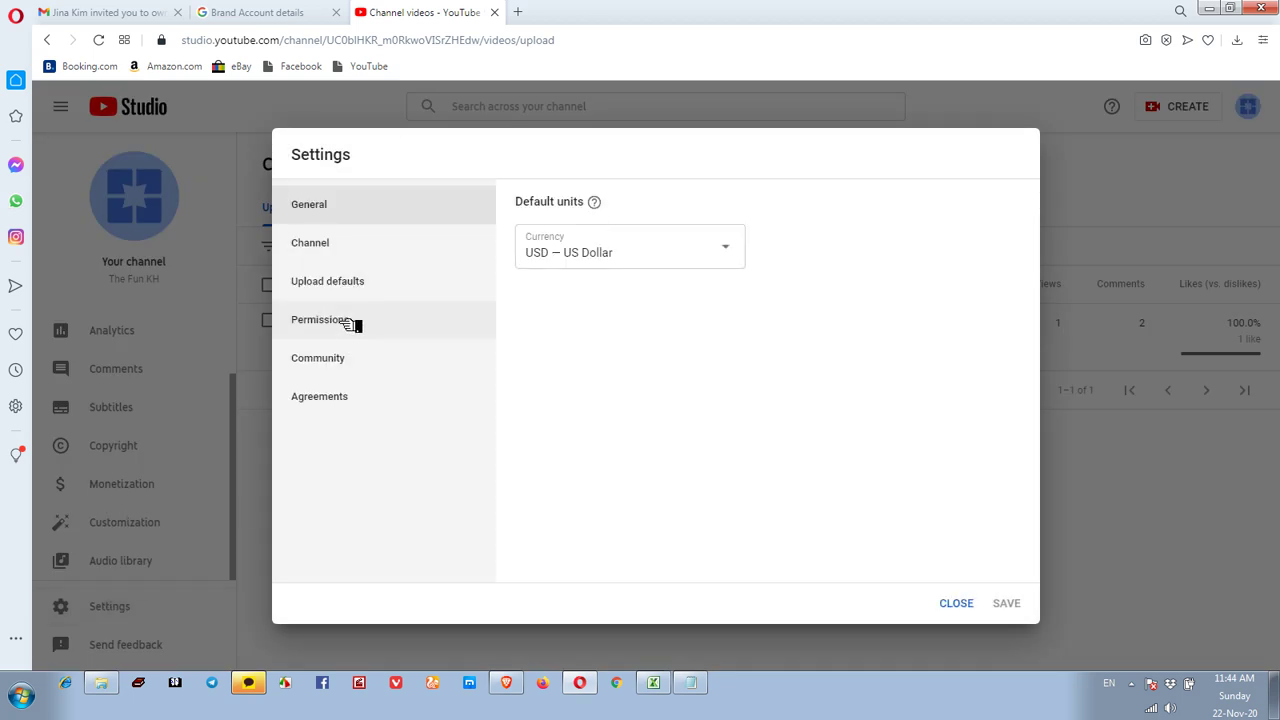
click(352, 321)
click(588, 273)
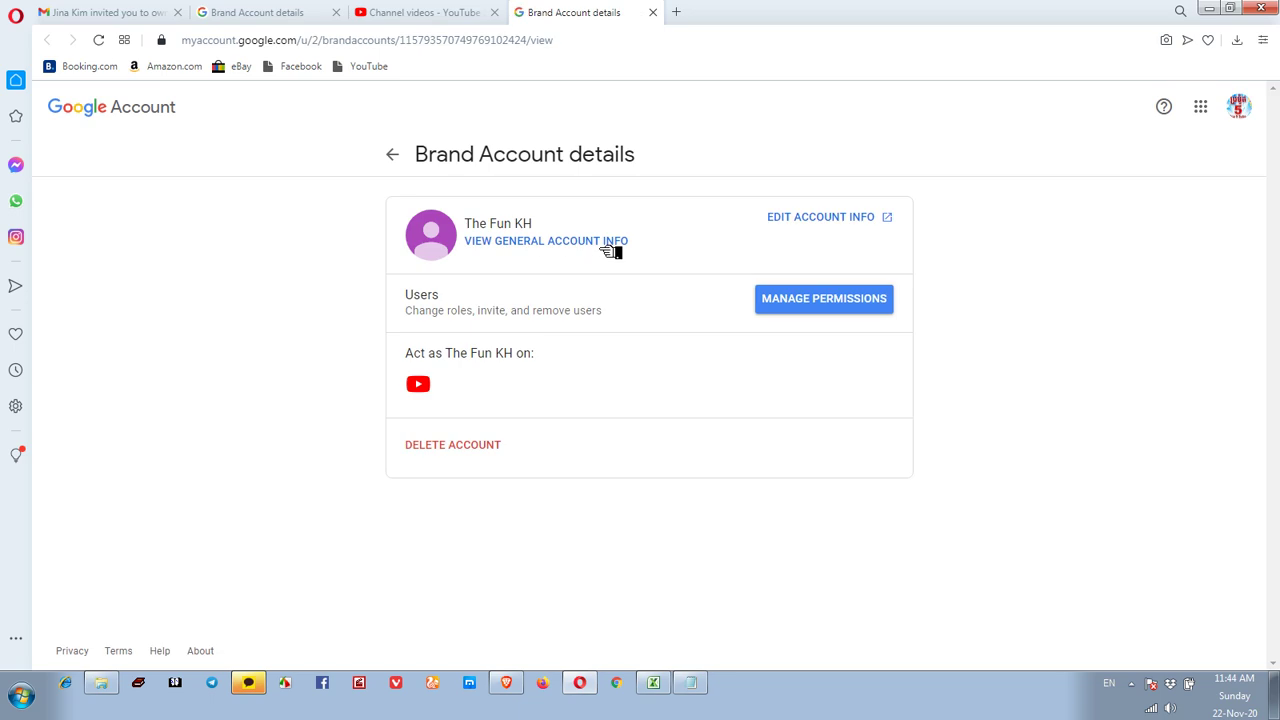
Step: Request permission management for the brand account and verify the new owner's identity with a texted verification code
click(822, 302)
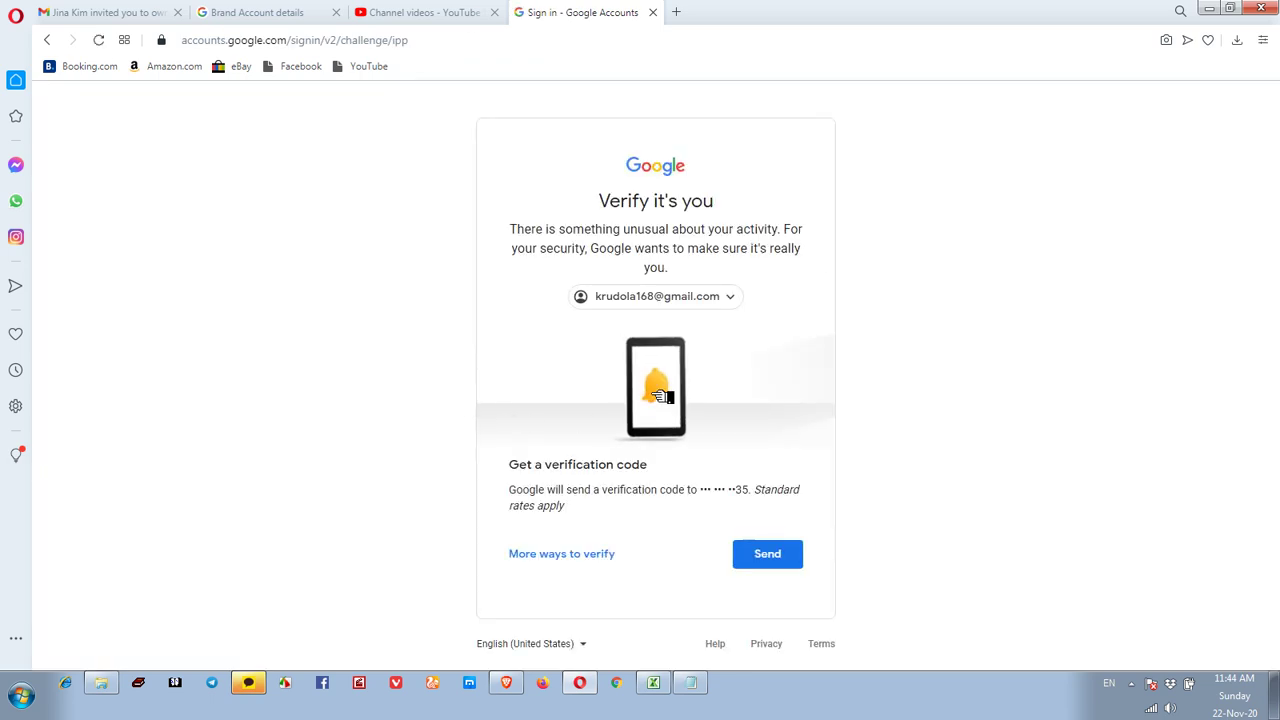
click(788, 546)
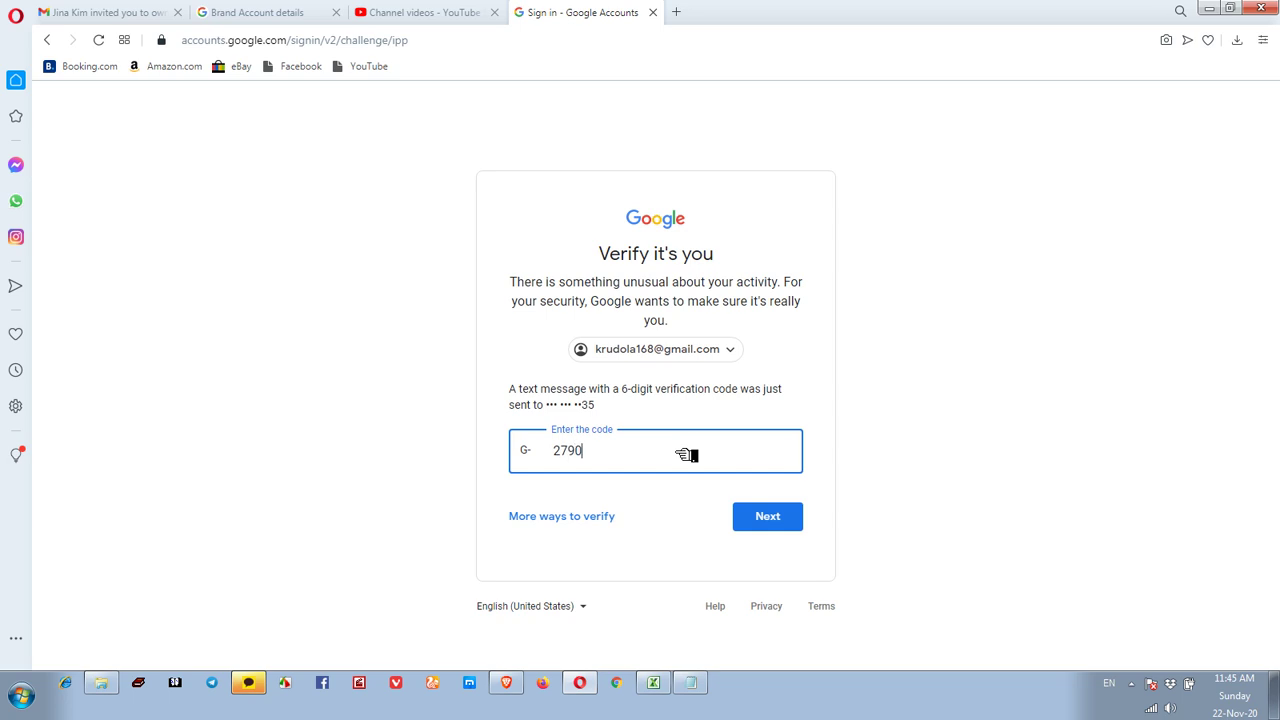
click(797, 523)
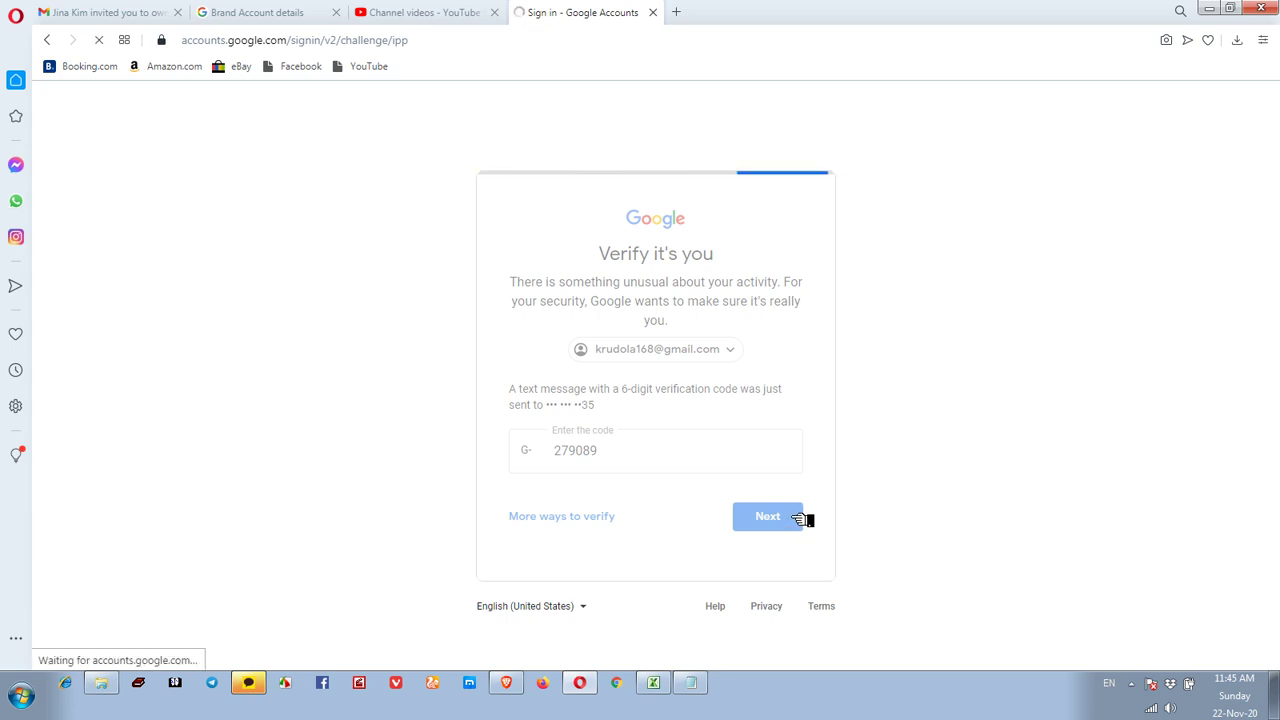
Step: Open The Fun KH's user permissions, try to make the new owner the primary owner, and review the available roles
click(820, 303)
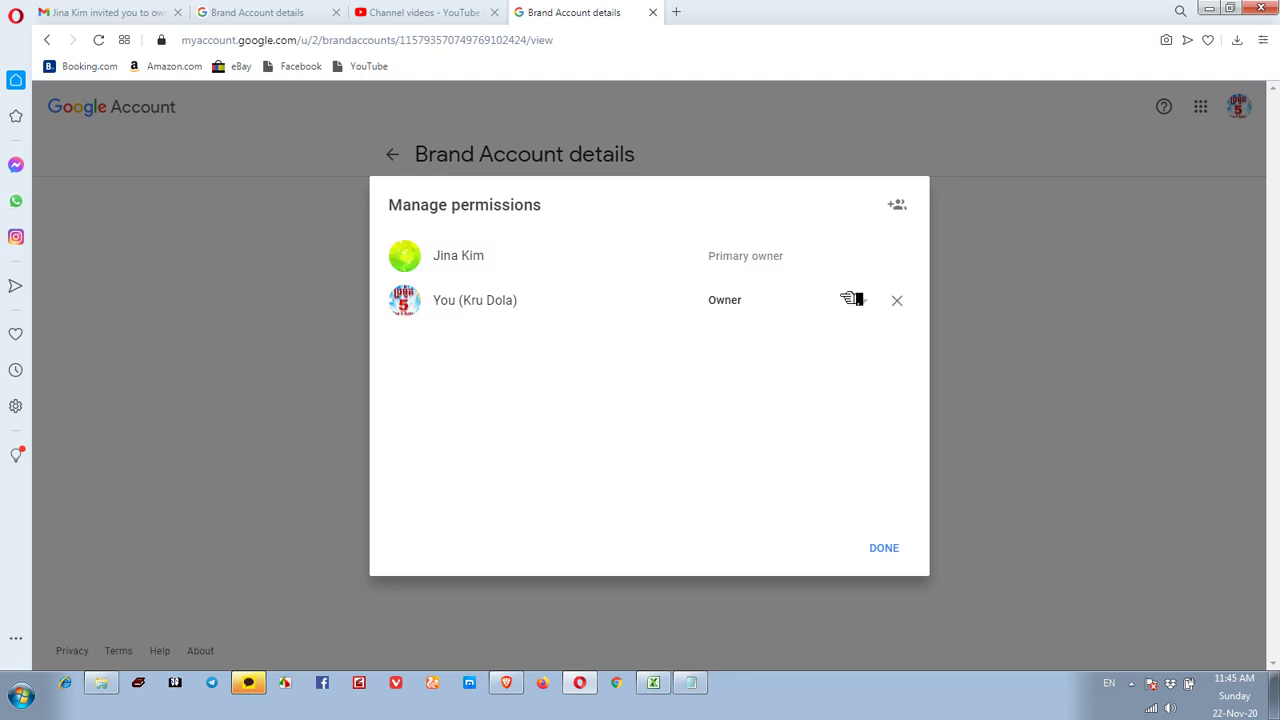
click(850, 300)
click(772, 275)
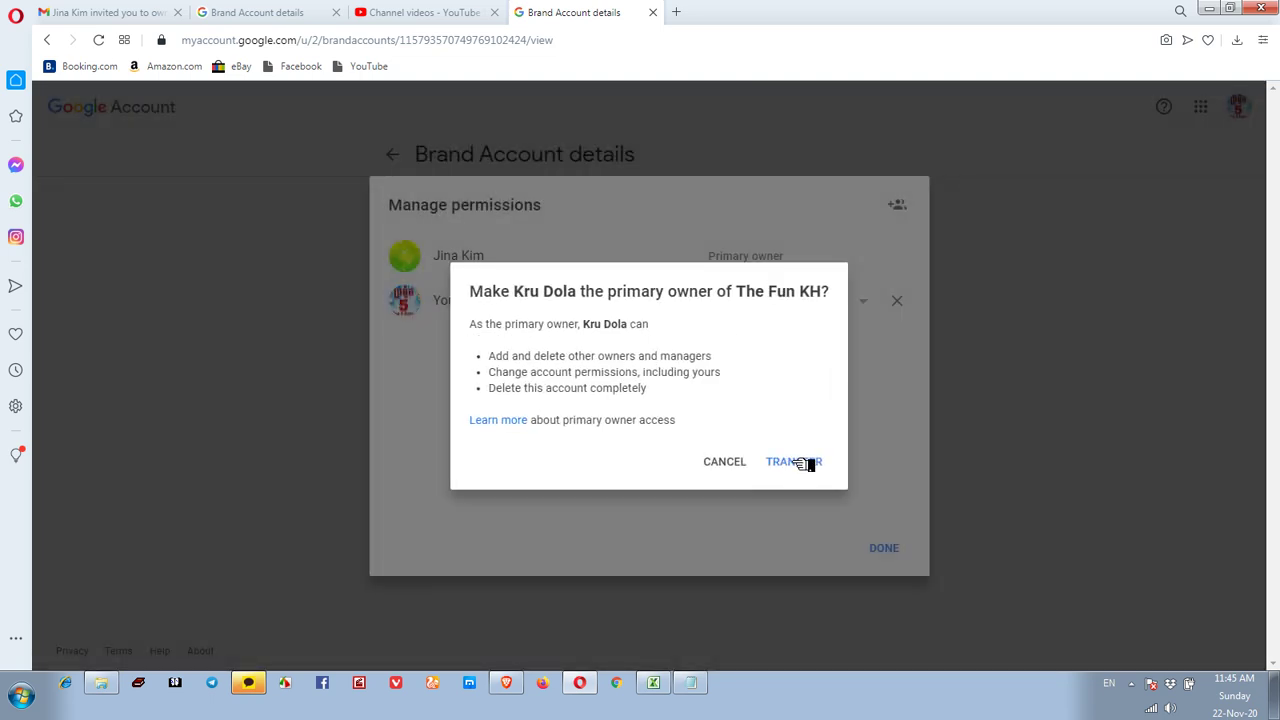
click(805, 462)
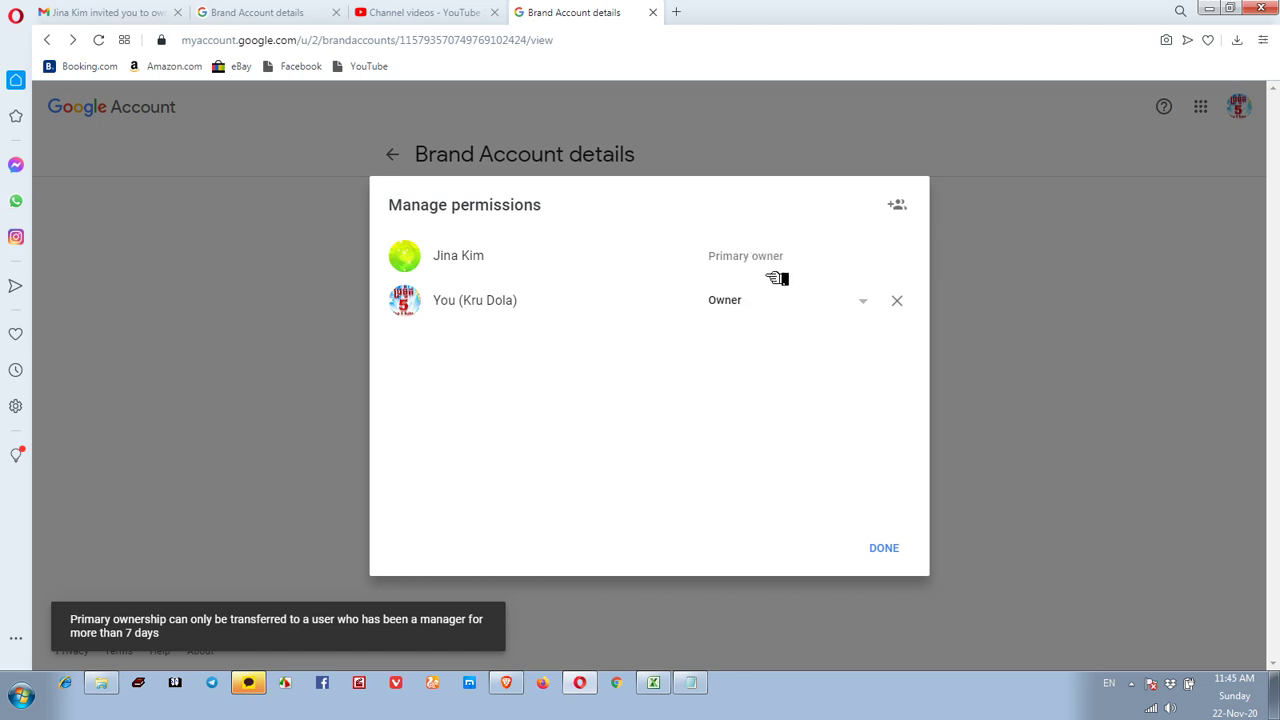
click(870, 301)
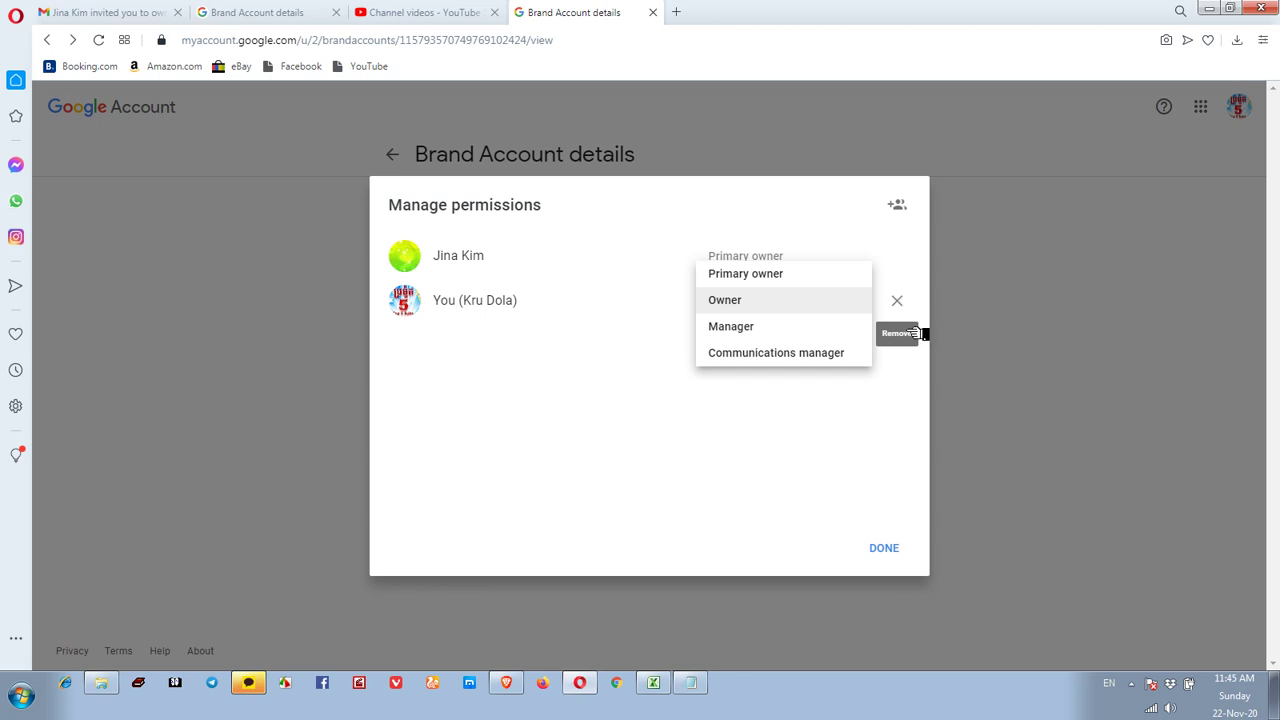
click(918, 369)
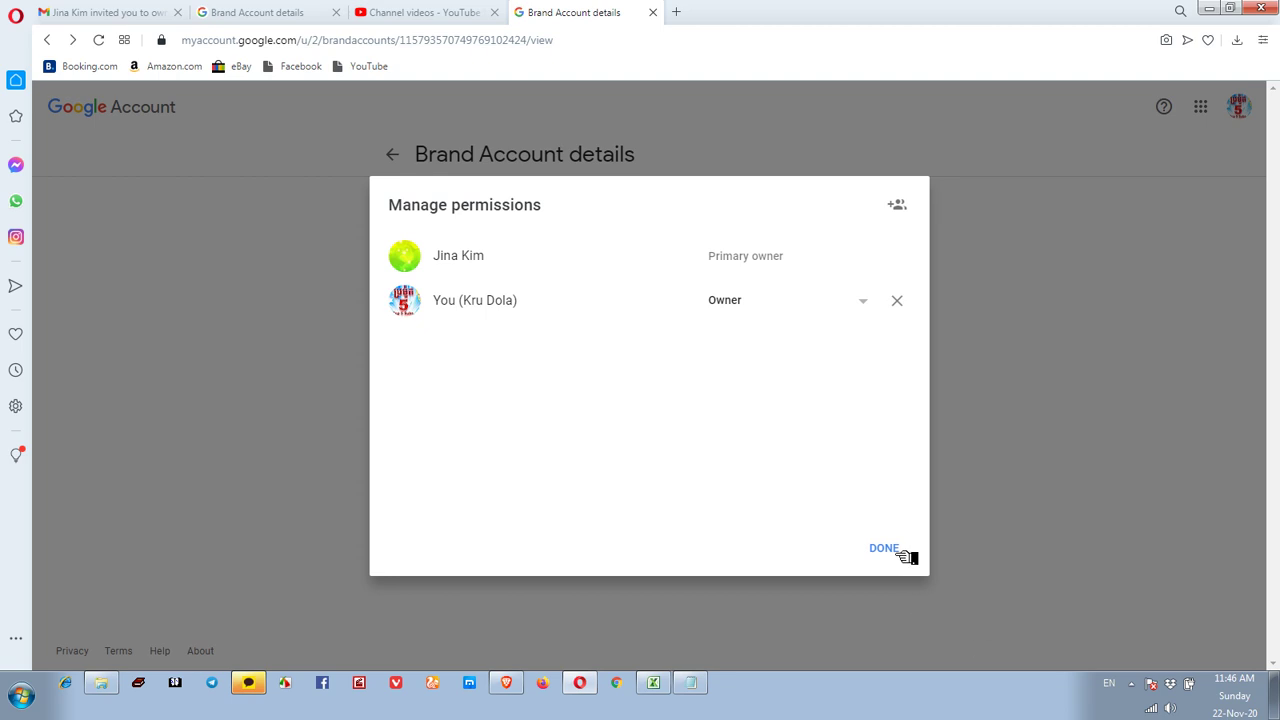
Step: Switch to the Notepad note listing the old and new owner e-mail addresses
click(692, 683)
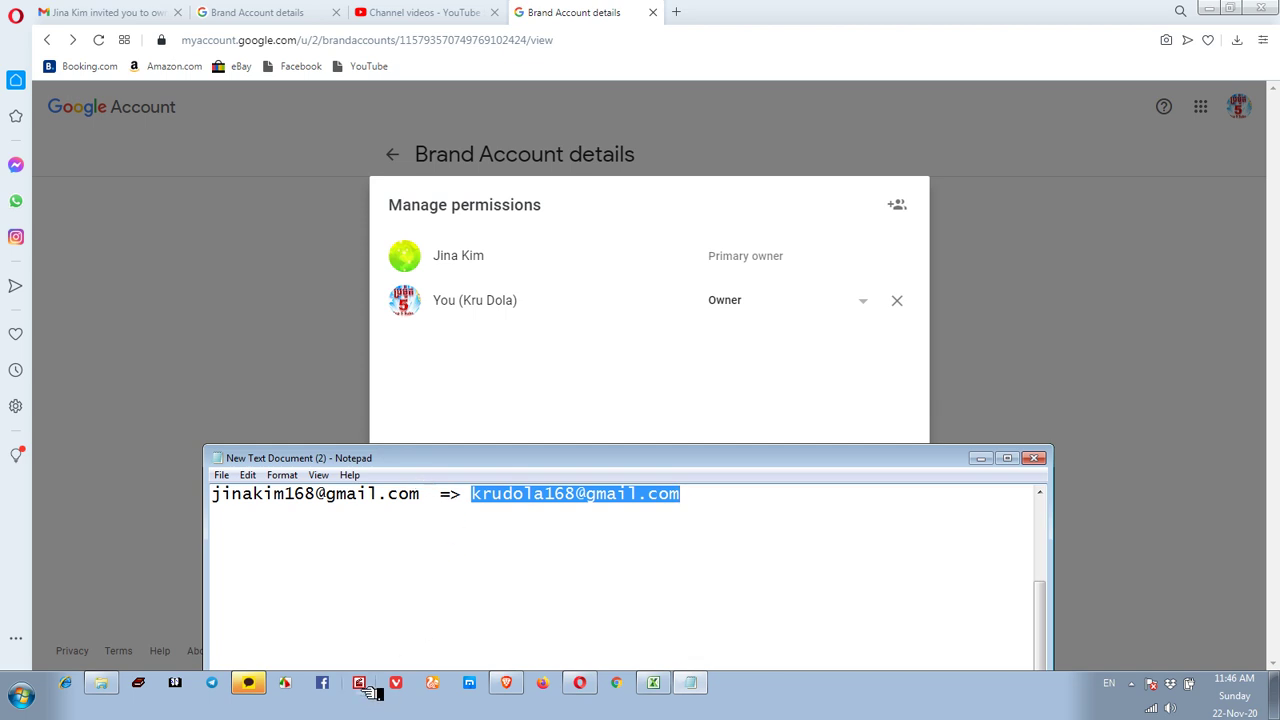
click(1133, 685)
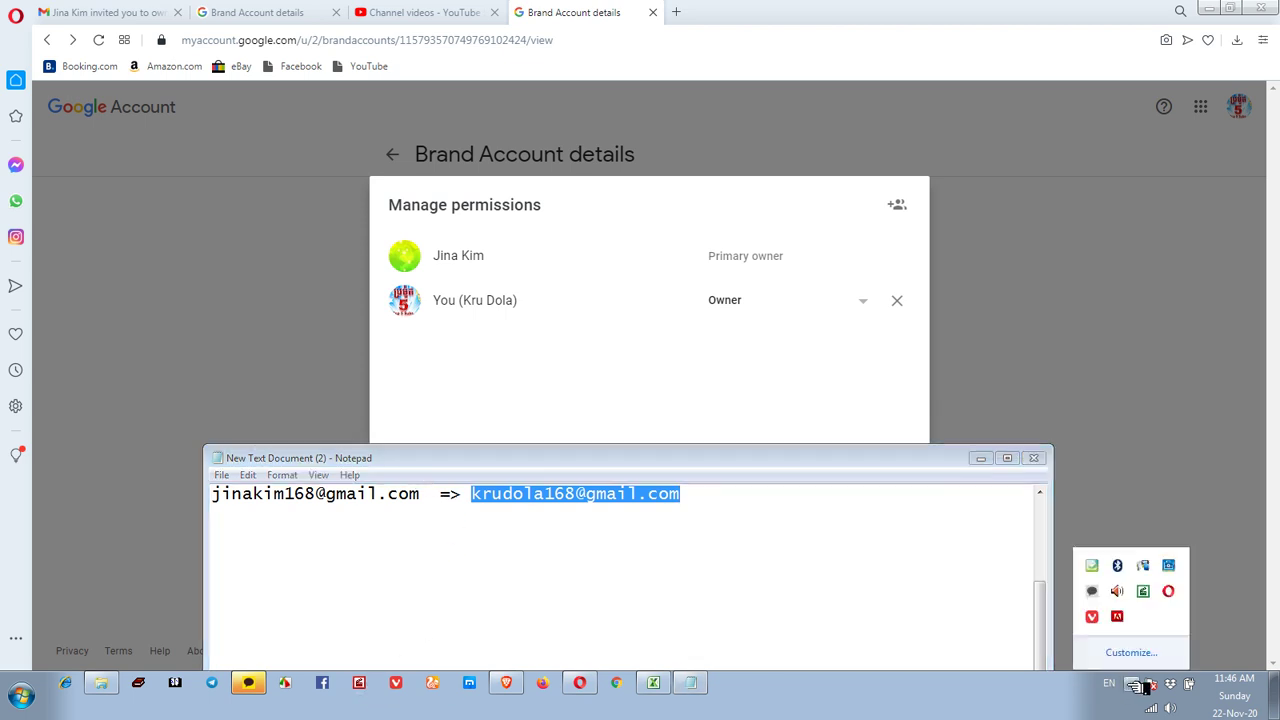
right_click(1148, 591)
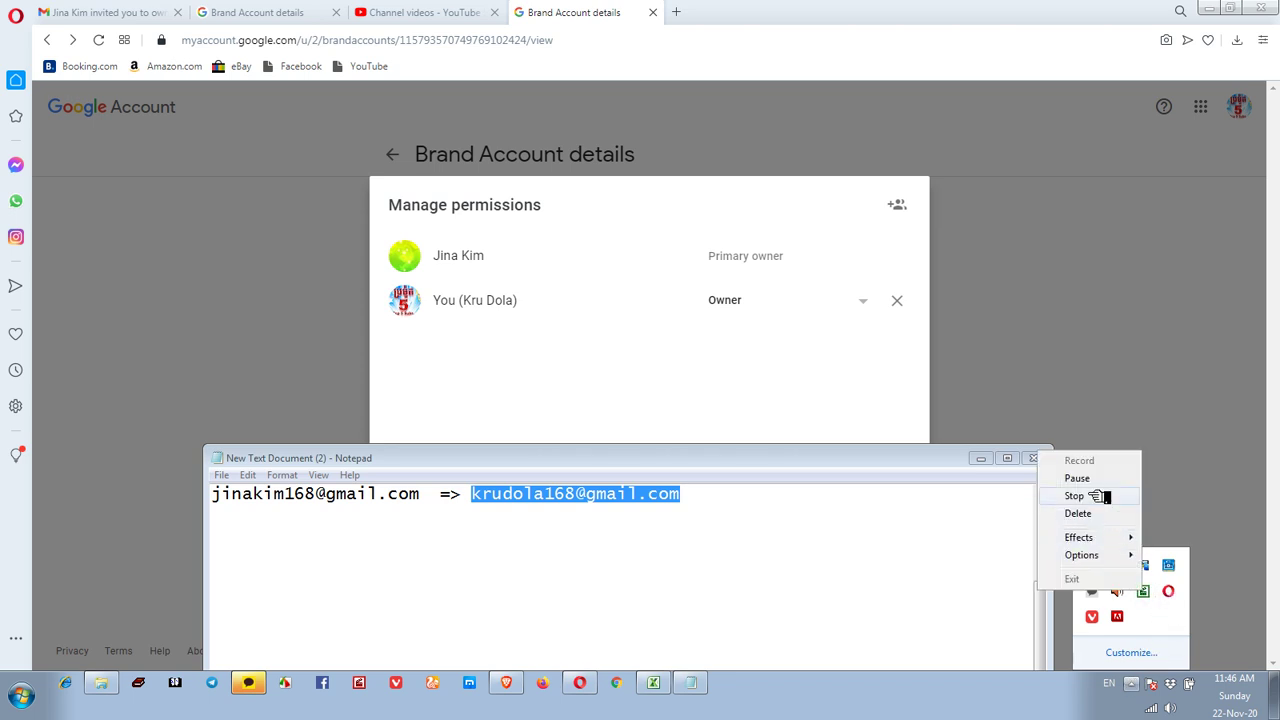